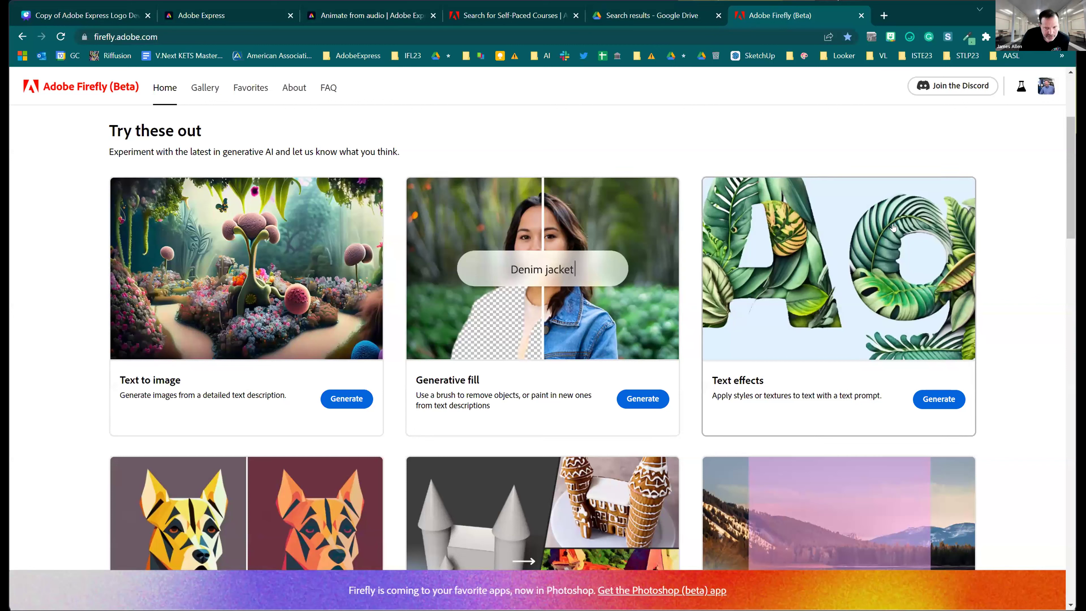
Step: Look over the generative AI features on the home page and open Text to image
{"action": "scroll", "coordinate": [880, 283], "scroll_direction": "down", "scroll_amount": 1}
{"action": "scroll", "coordinate": [874, 281], "scroll_direction": "down", "scroll_amount": 2}
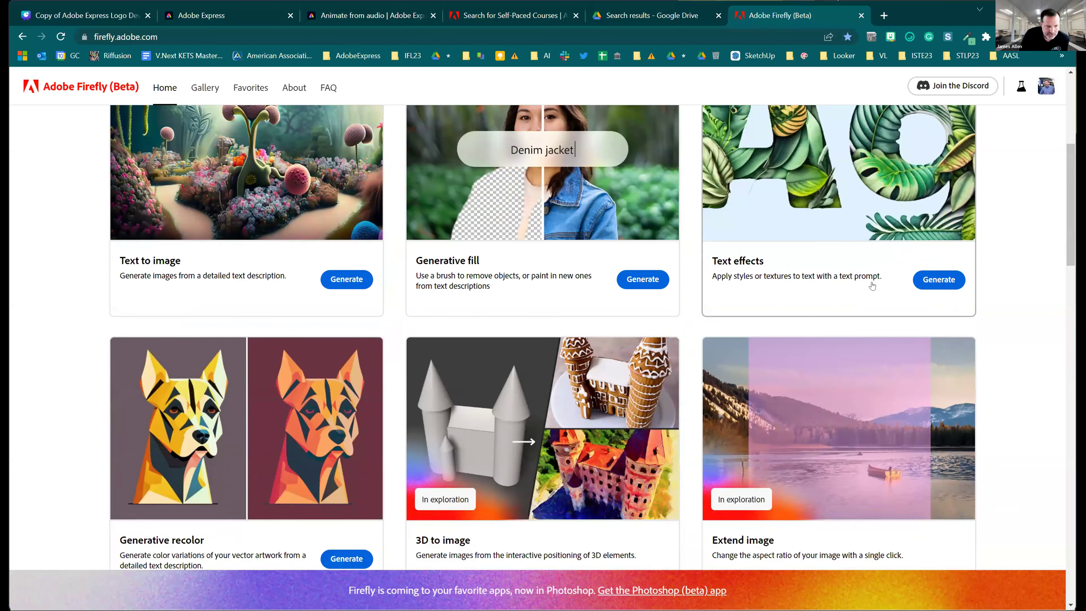
{"action": "scroll", "coordinate": [230, 376], "scroll_direction": "up", "scroll_amount": 4}
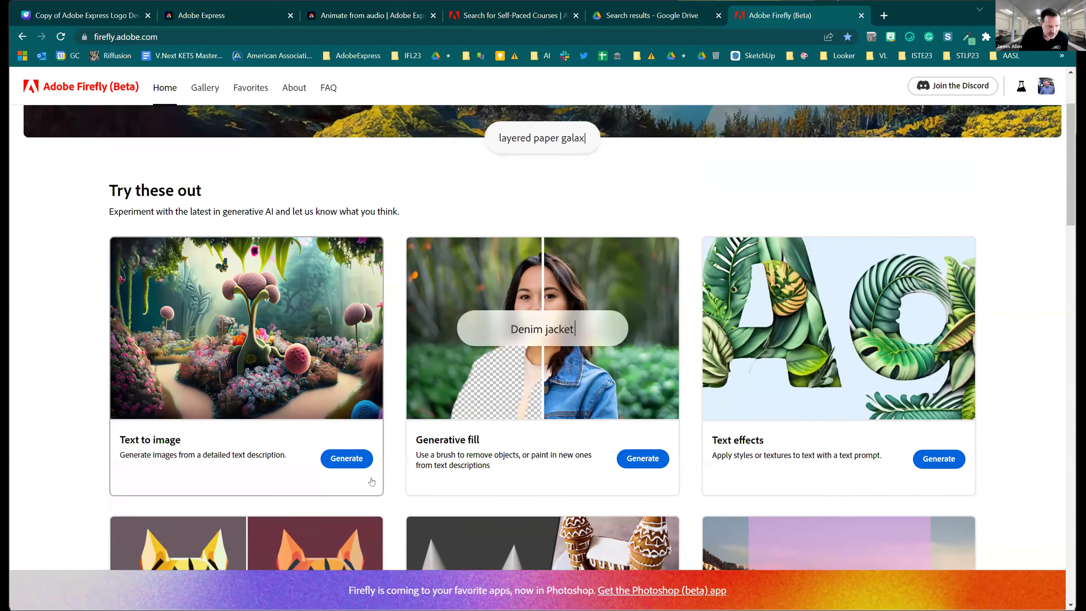
{"action": "left_click", "coordinate": [349, 459]}
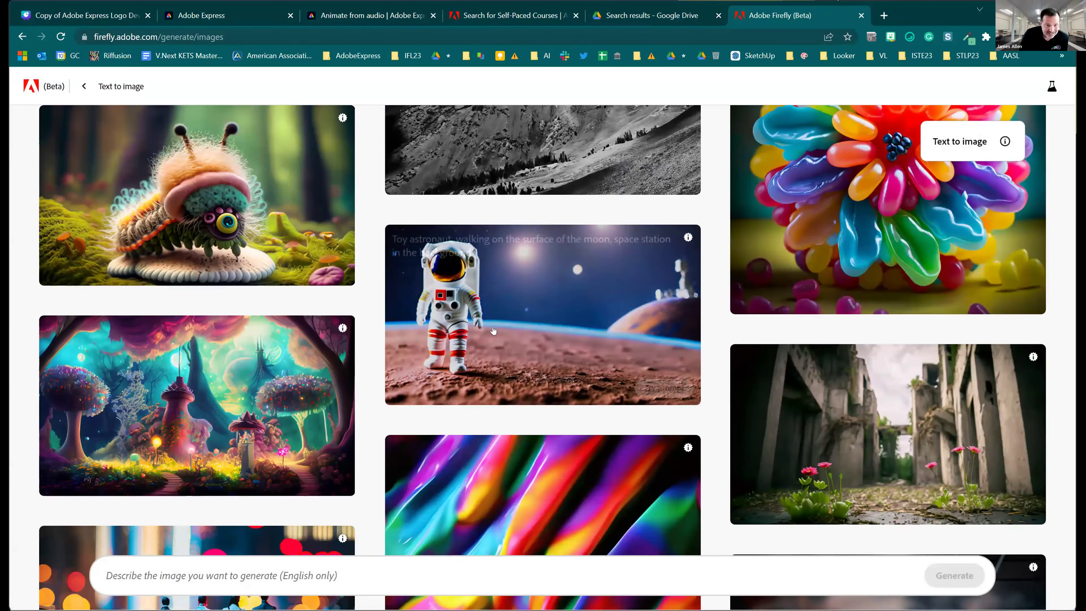
Step: Generate images from the prompt "a professional development session on adobe firefly, at Kentucky educational television, learning, exciting"
{"action": "left_click", "coordinate": [246, 575]}
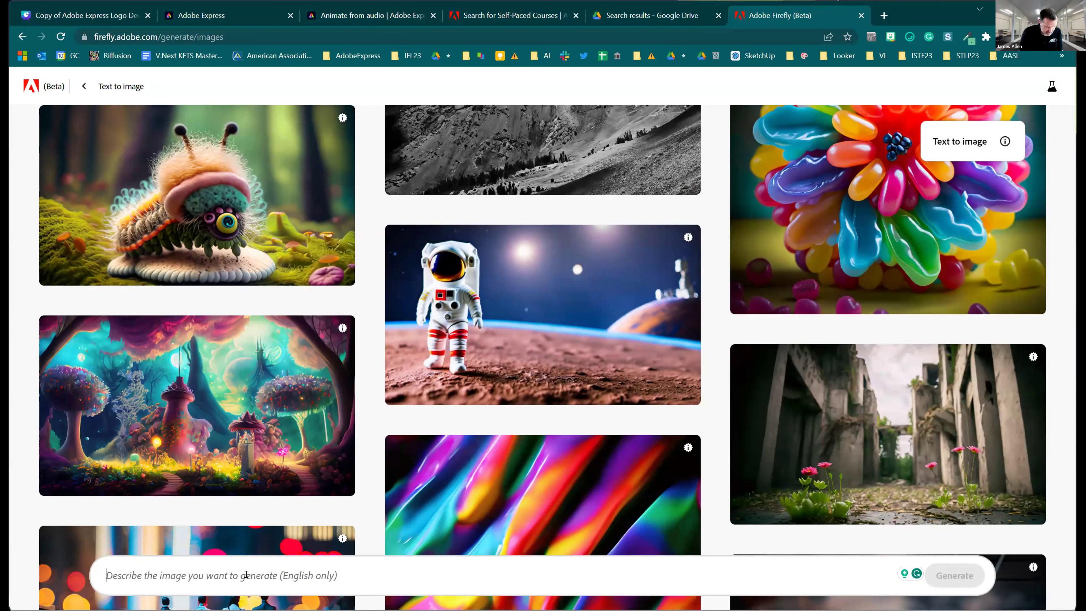
{"action": "type", "text": "a"}
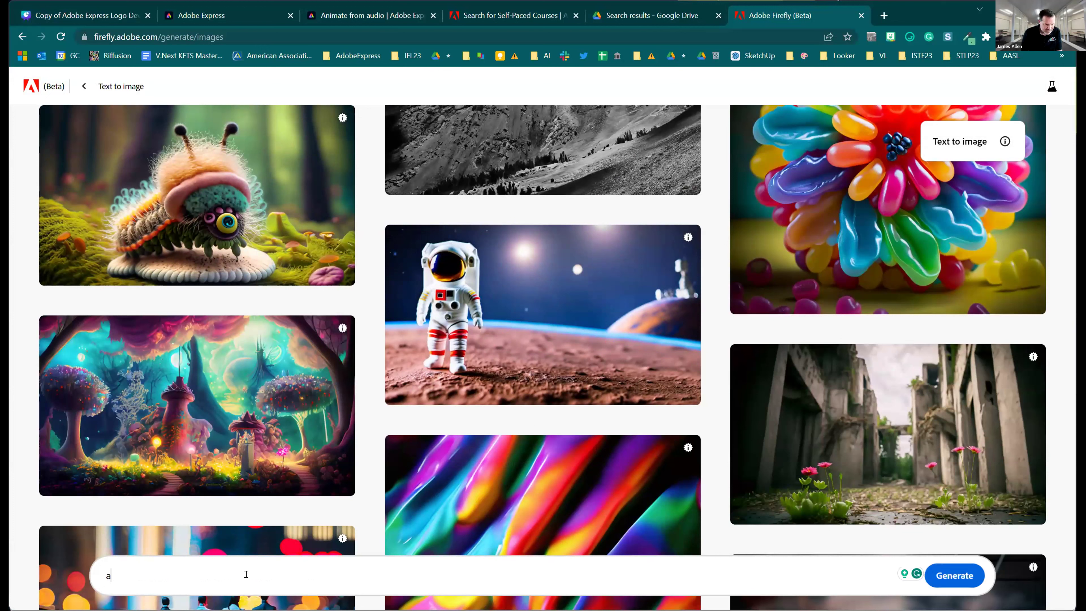
{"action": "type", "text": " professional development se"}
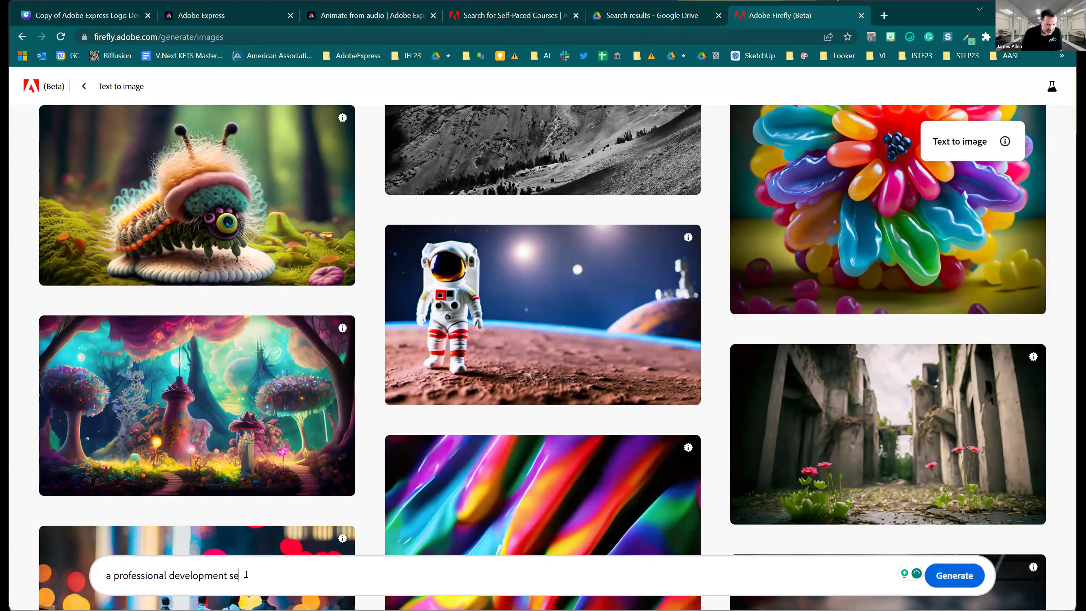
{"action": "type", "text": "ssion on adobe firefly, "}
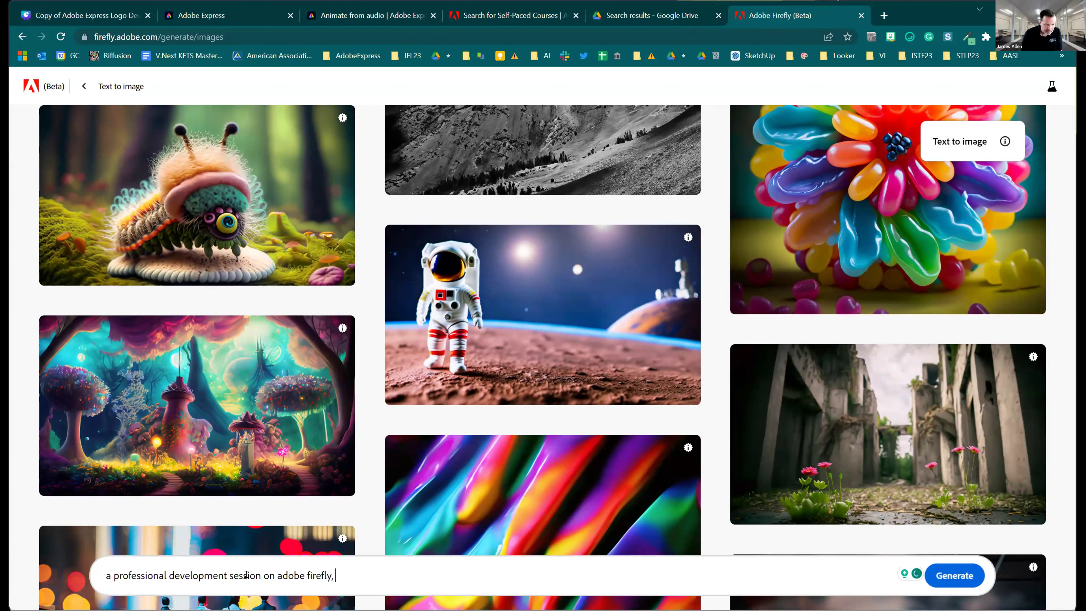
{"action": "type", "text": "at Kentucky education"}
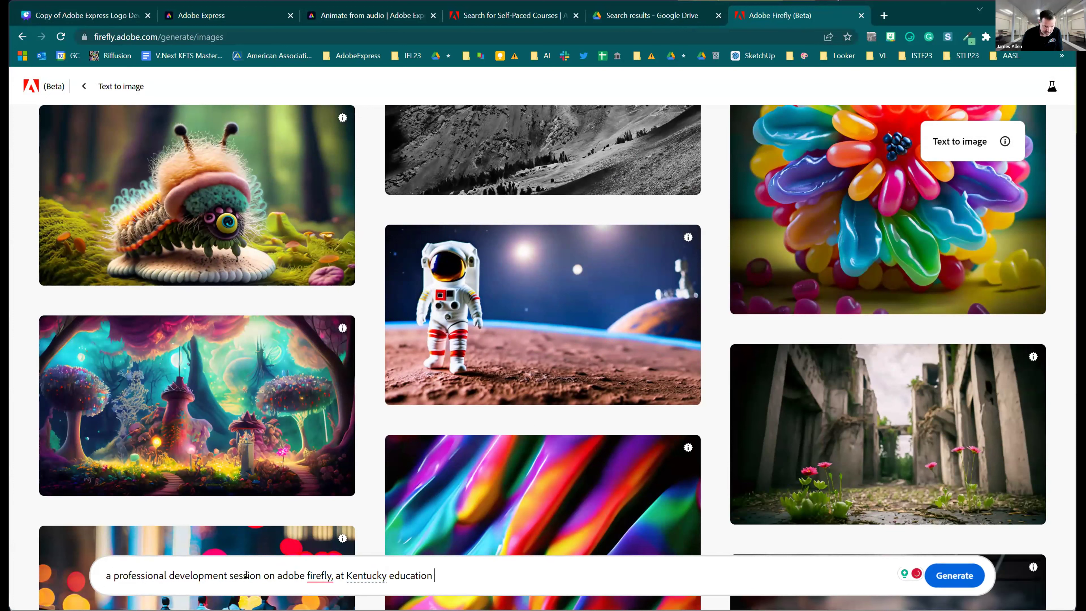
{"action": "type", "text": " telev"}
{"action": "key", "text": "BackSpace"}
{"action": "key", "text": "BackSpace"}
{"action": "key", "text": "BackSpace"}
{"action": "key", "text": "BackSpace"}
{"action": "key", "text": "BackSpace"}
{"action": "key", "text": "BackSpace"}
{"action": "type", "text": "al television, "}
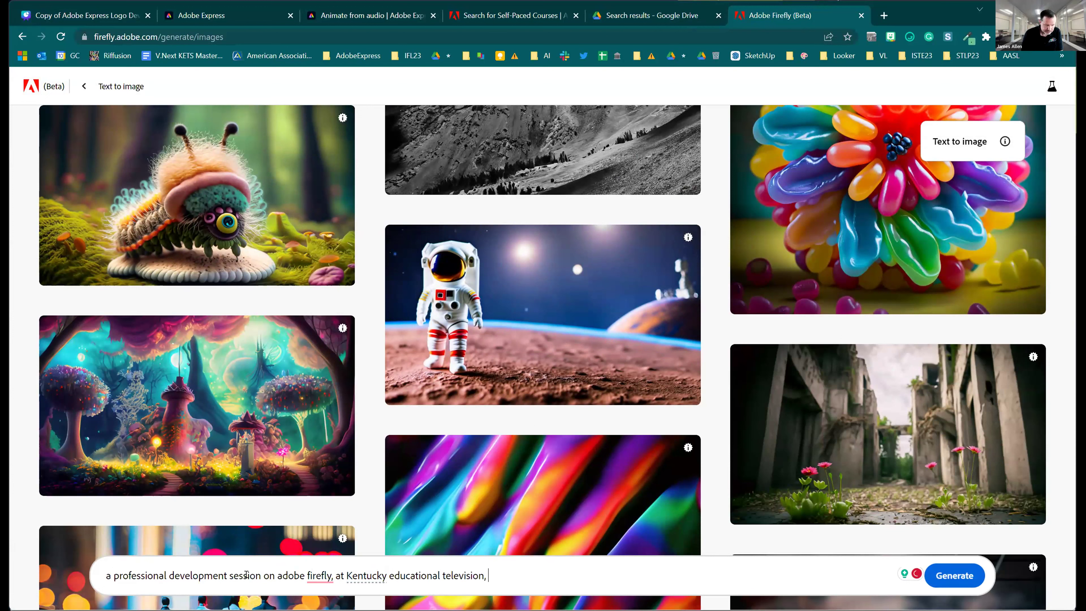
{"action": "type", "text": "learning, exciting,"}
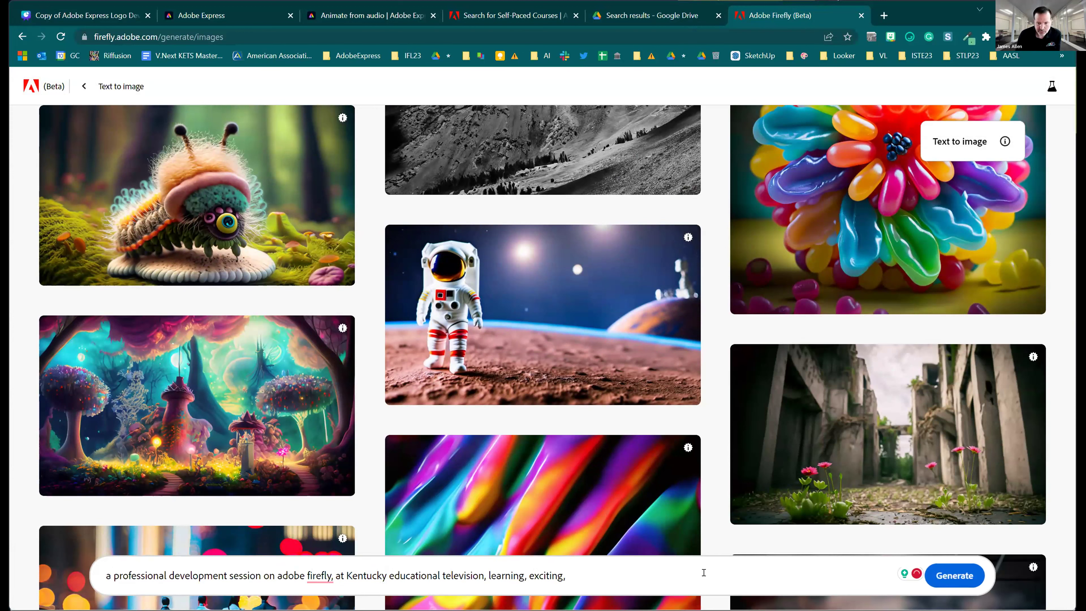
{"action": "left_click", "coordinate": [953, 575]}
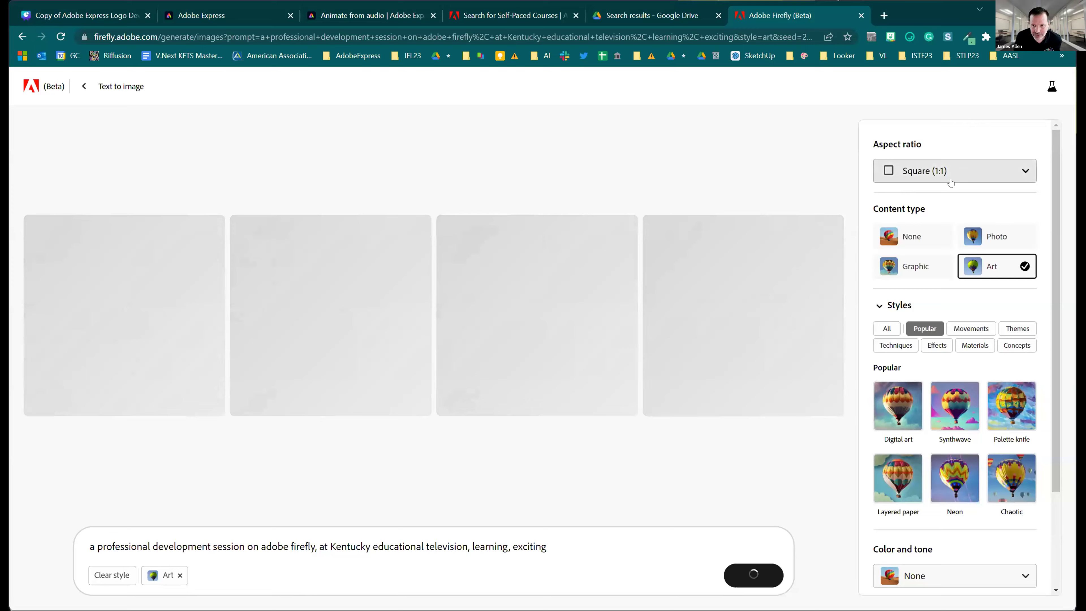
Step: Check the aspect ratio options without changing them, and generate variations similar to the third image
{"action": "left_click", "coordinate": [962, 172]}
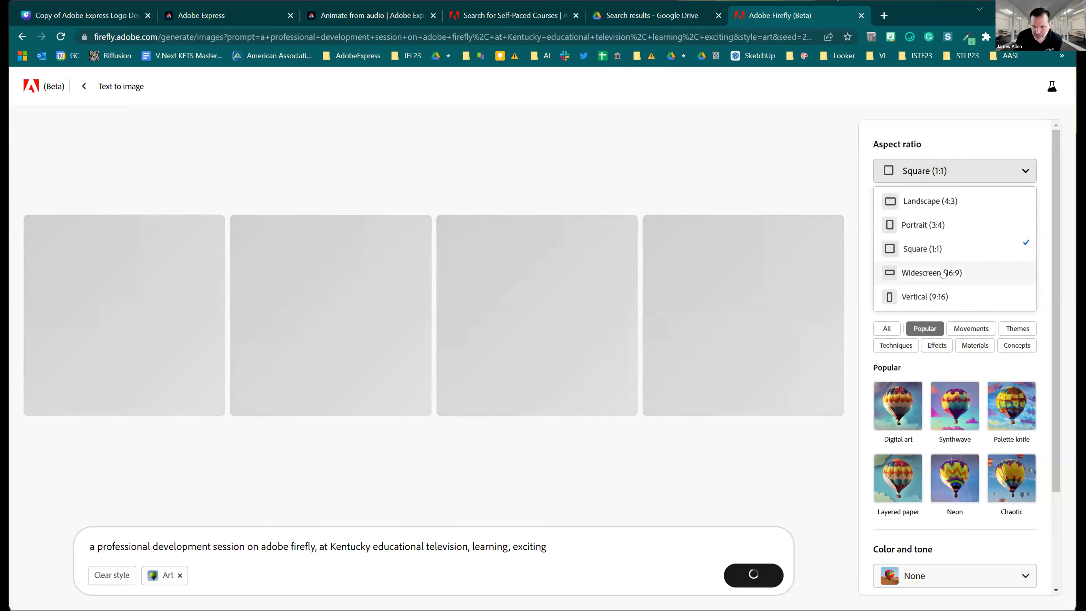
{"action": "left_click", "coordinate": [653, 134]}
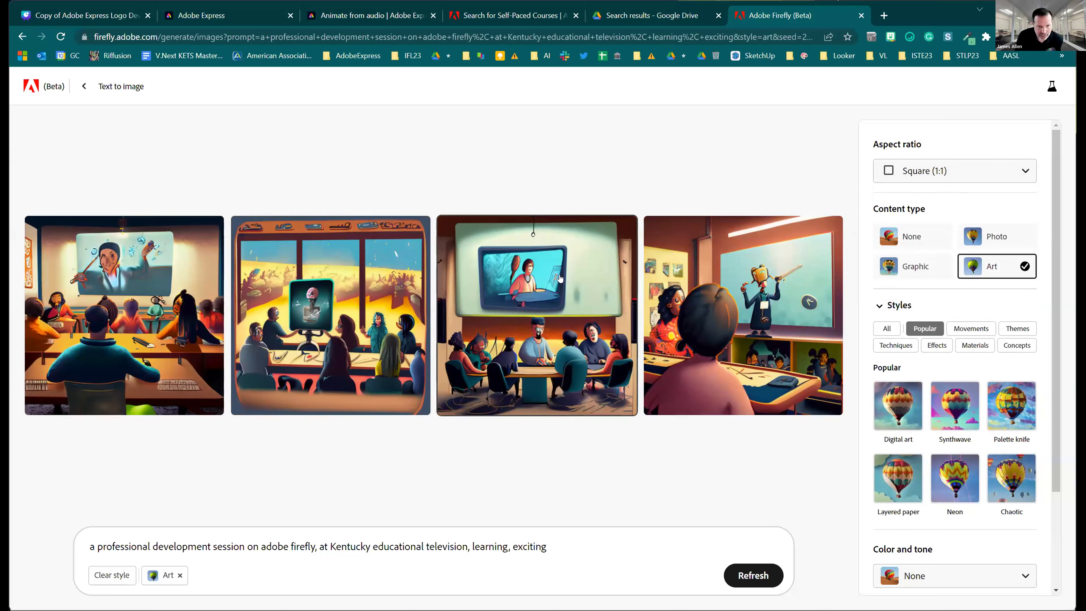
{"action": "mouse_move", "coordinate": [511, 277]}
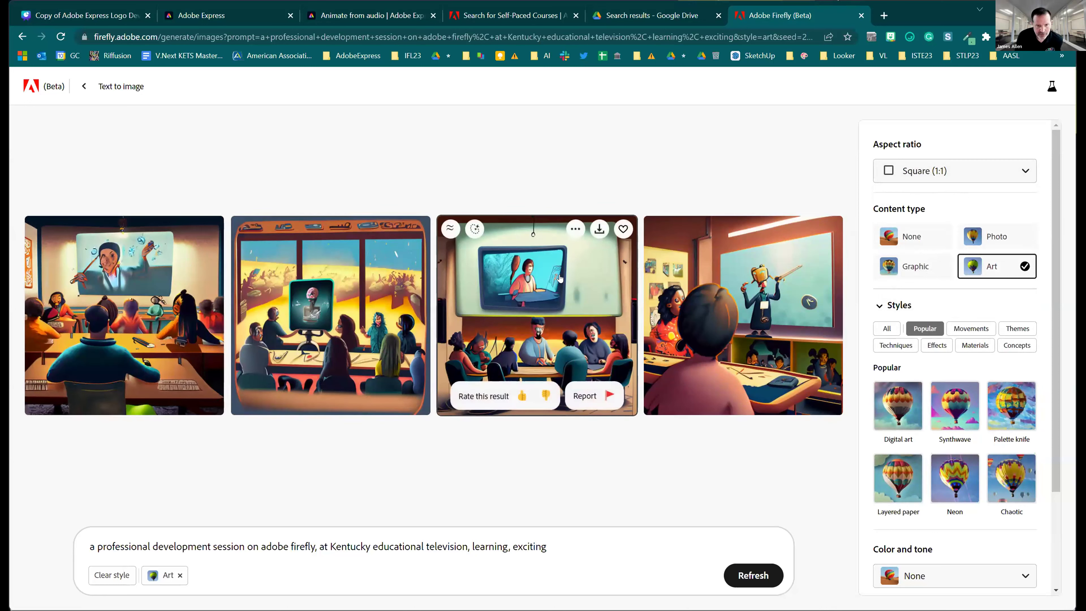
{"action": "left_click", "coordinate": [449, 234]}
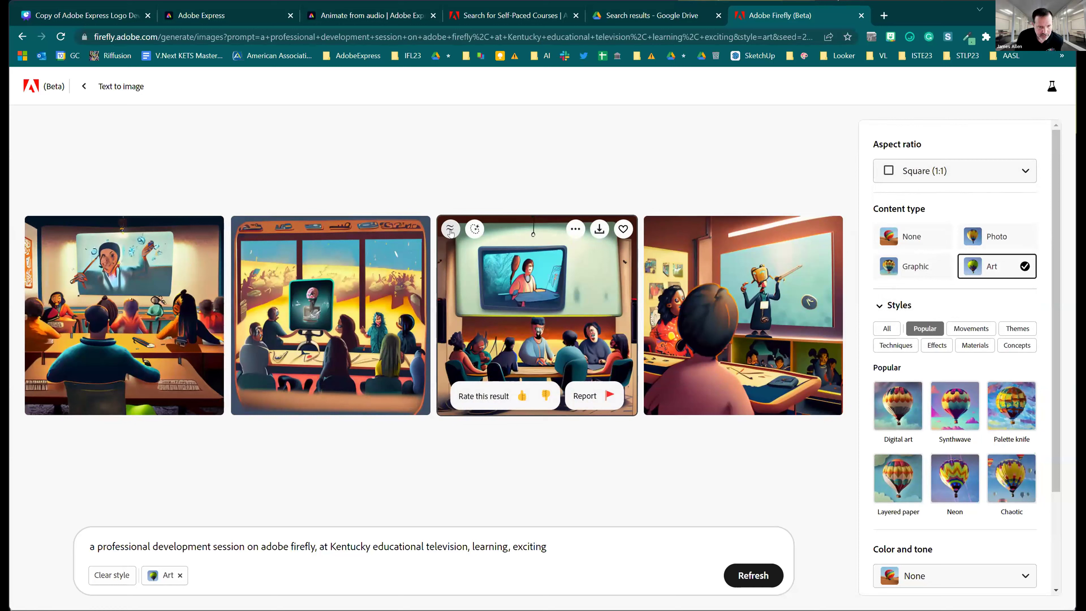
{"action": "mouse_move", "coordinate": [450, 233]}
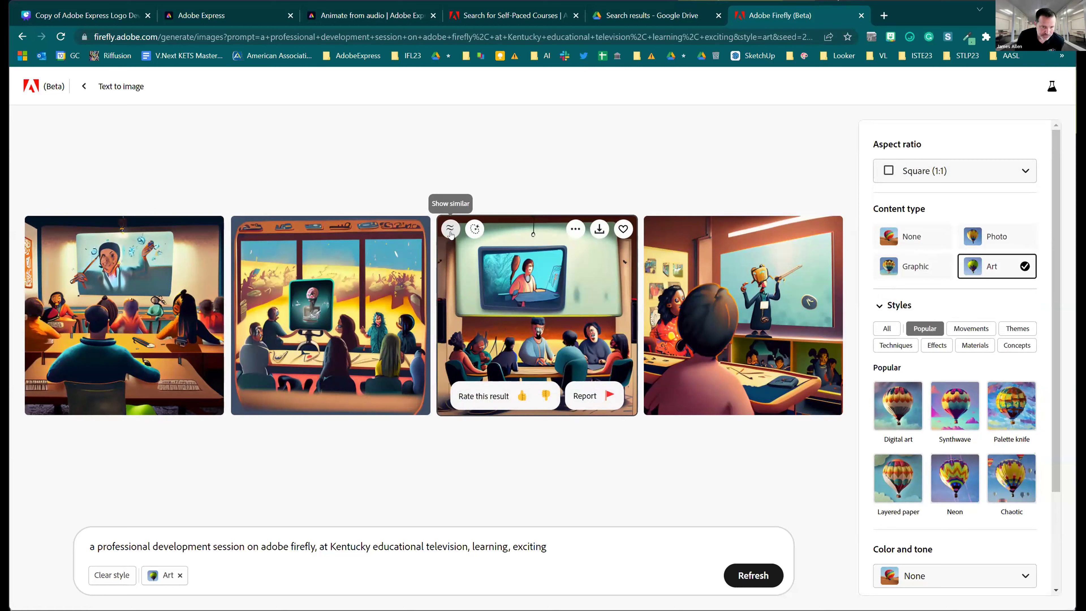
{"action": "left_click", "coordinate": [450, 231]}
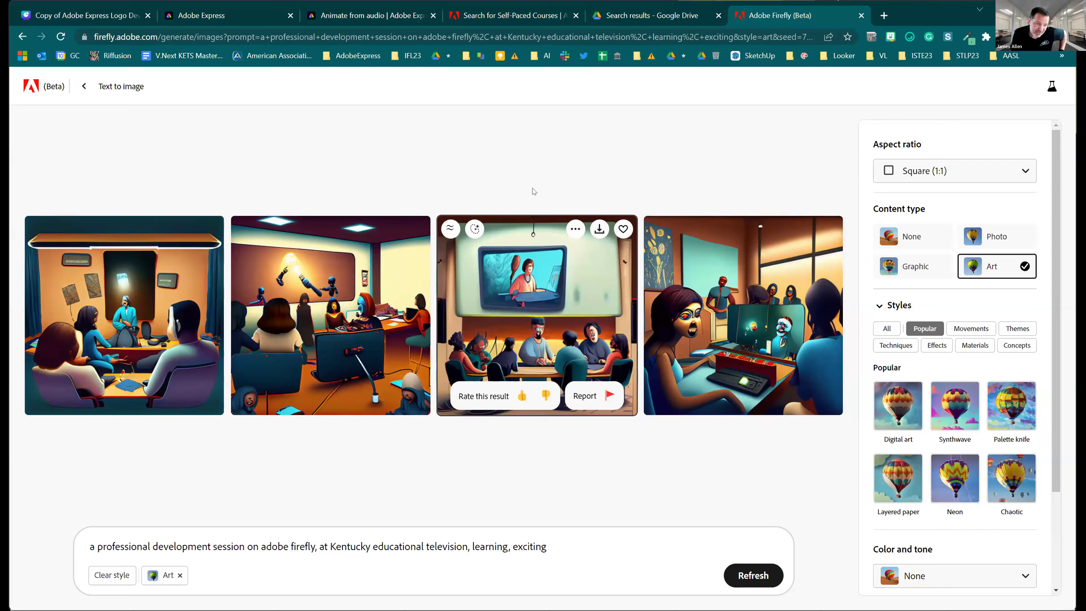
Step: Add the Layered paper style to the prompt and regenerate the images
{"action": "mouse_move", "coordinate": [722, 344]}
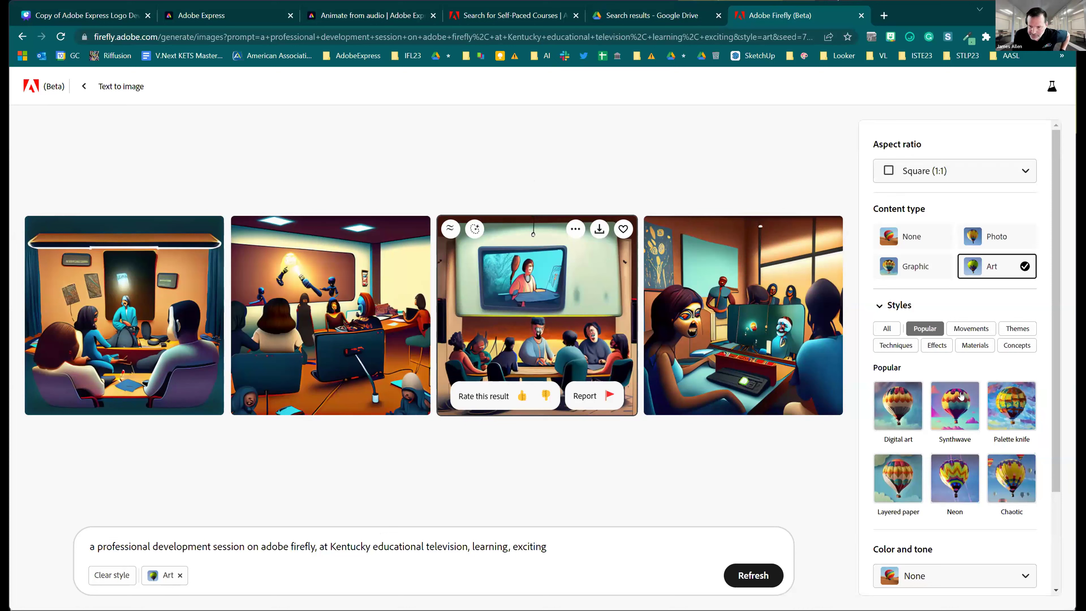
{"action": "scroll", "coordinate": [983, 391], "scroll_direction": "down", "scroll_amount": 3}
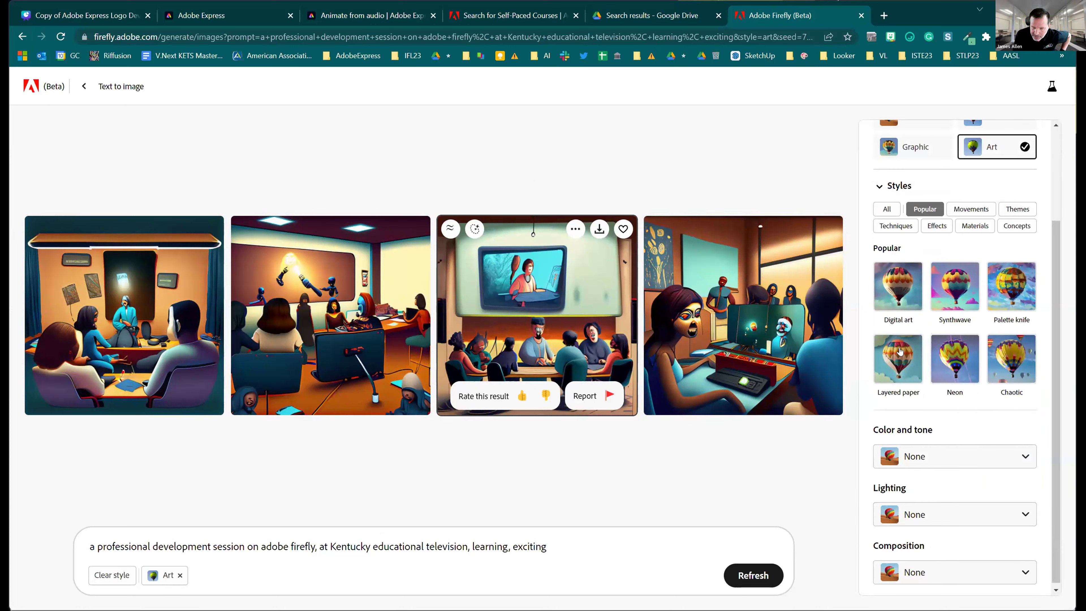
{"action": "left_click", "coordinate": [892, 363]}
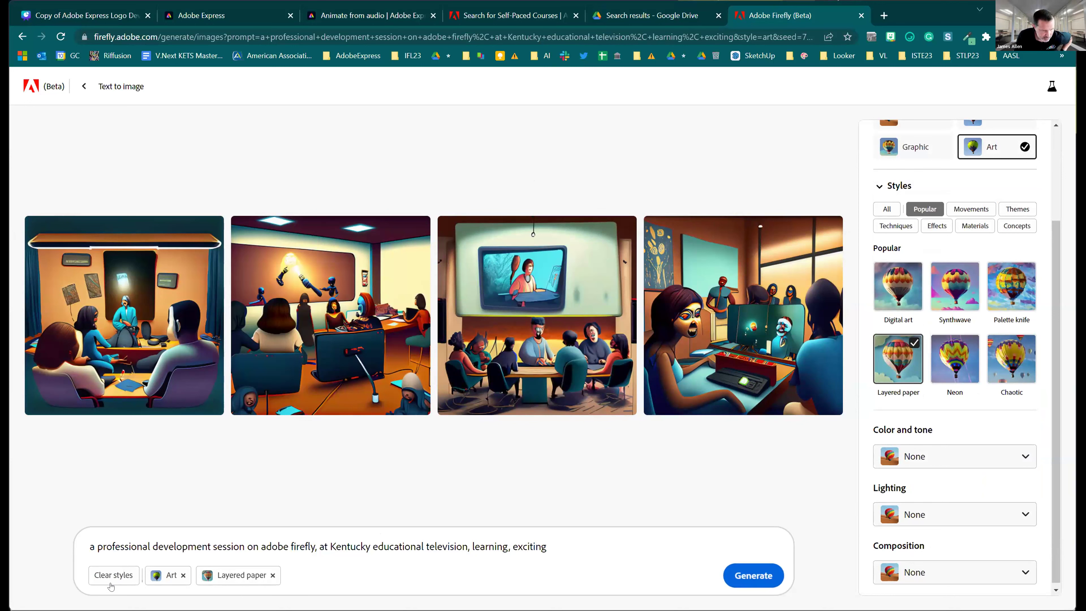
{"action": "left_click", "coordinate": [753, 574]}
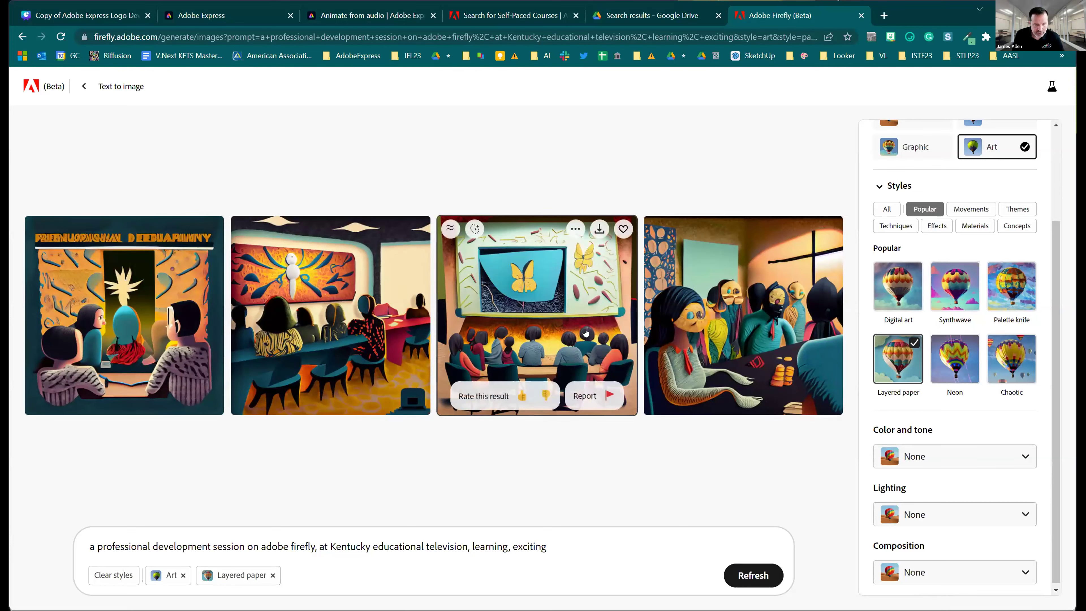
Step: Enlarge the third image, the audience facing a butterfly screen, and open it in Generative fill
{"action": "left_click", "coordinate": [561, 317]}
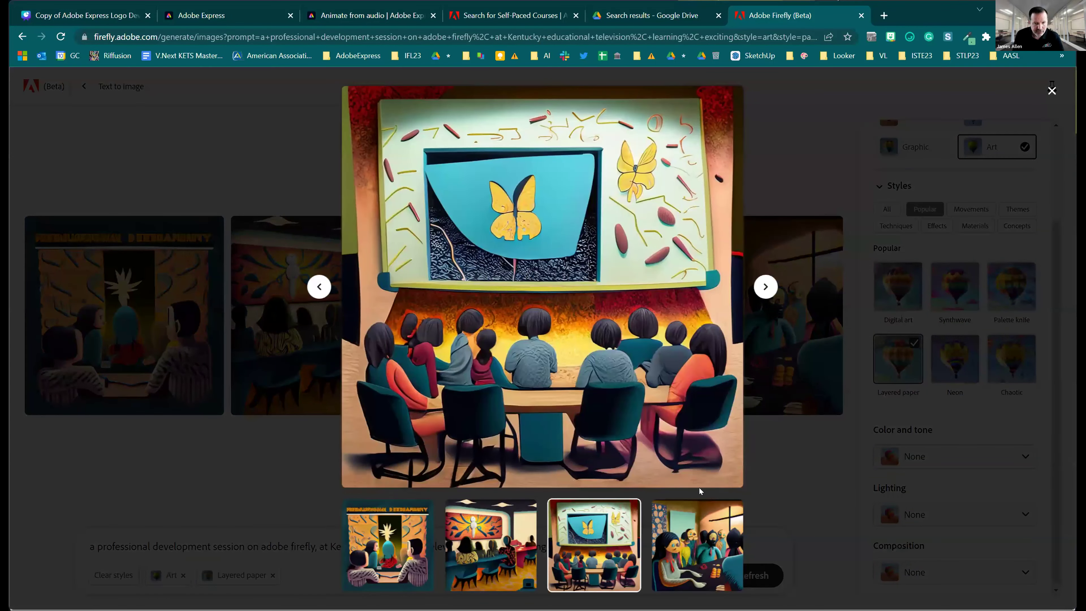
{"action": "mouse_move", "coordinate": [669, 362]}
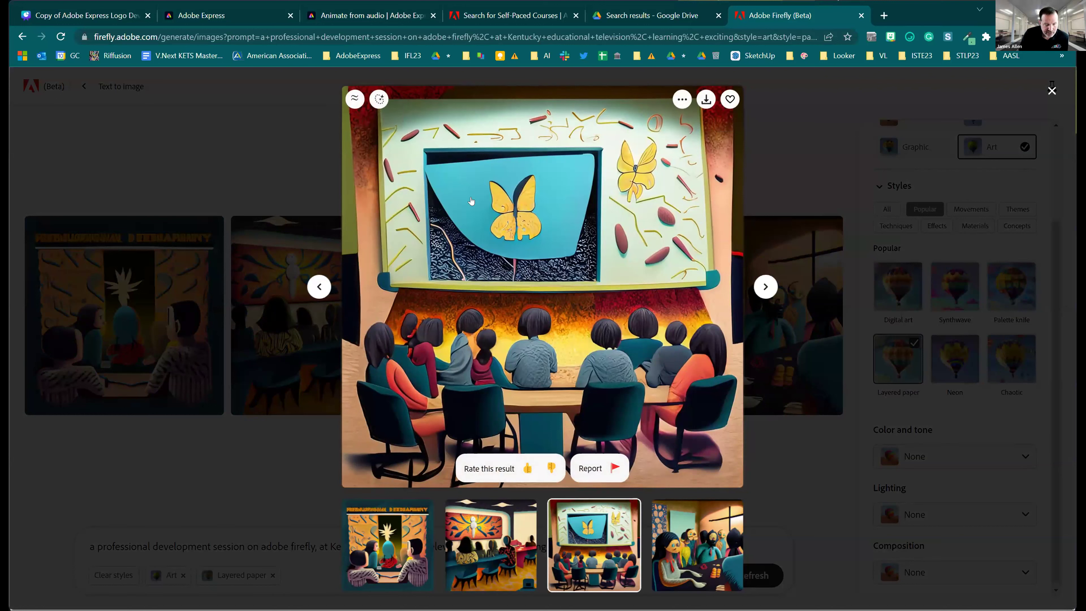
{"action": "left_click", "coordinate": [378, 99]}
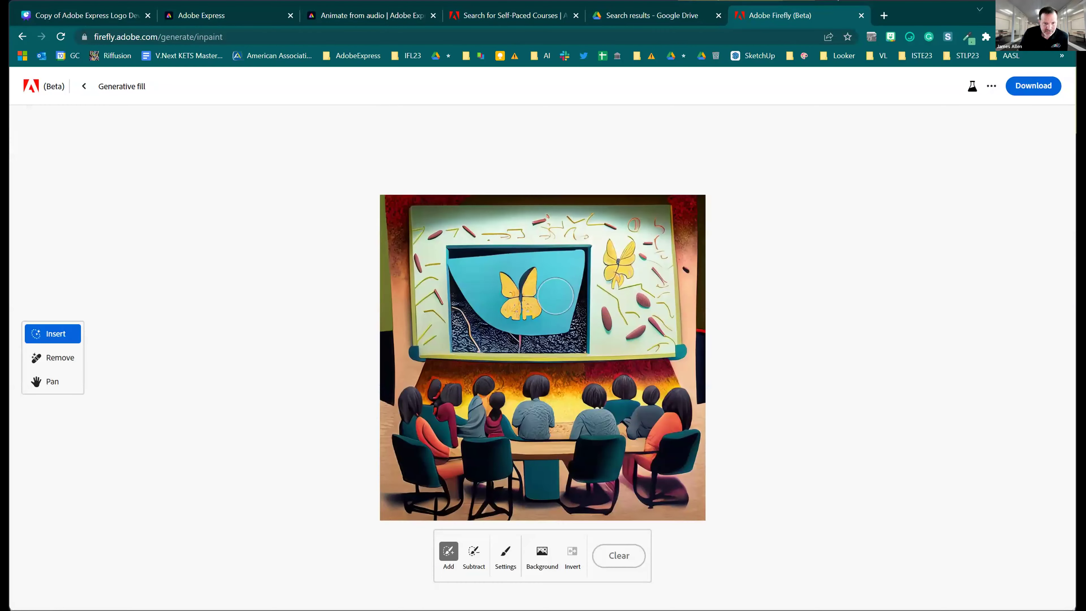
Step: Brush out the blue butterfly screen and generate a fill from the prompt "put a photo of a book in this space"
{"action": "mouse_move", "coordinate": [467, 272]}
{"action": "left_mouse_down"}
{"action": "mouse_move", "coordinate": [473, 327]}
{"action": "mouse_move", "coordinate": [482, 280]}
{"action": "mouse_move", "coordinate": [568, 272]}
{"action": "mouse_move", "coordinate": [566, 329]}
{"action": "mouse_move", "coordinate": [480, 335]}
{"action": "mouse_move", "coordinate": [554, 303]}
{"action": "mouse_move", "coordinate": [501, 308]}
{"action": "left_mouse_up"}
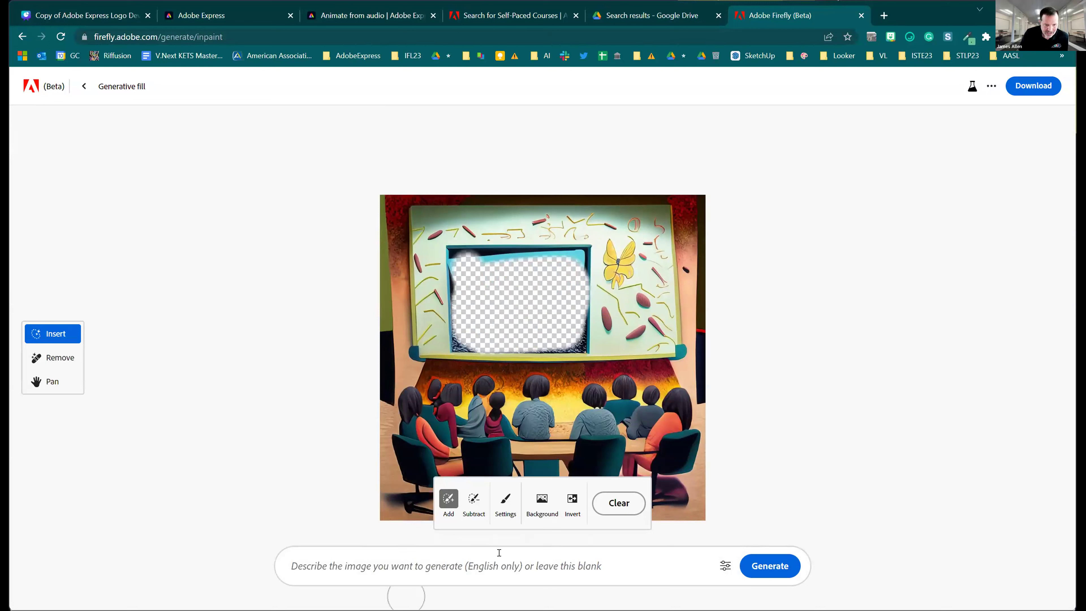
{"action": "left_click", "coordinate": [358, 558]}
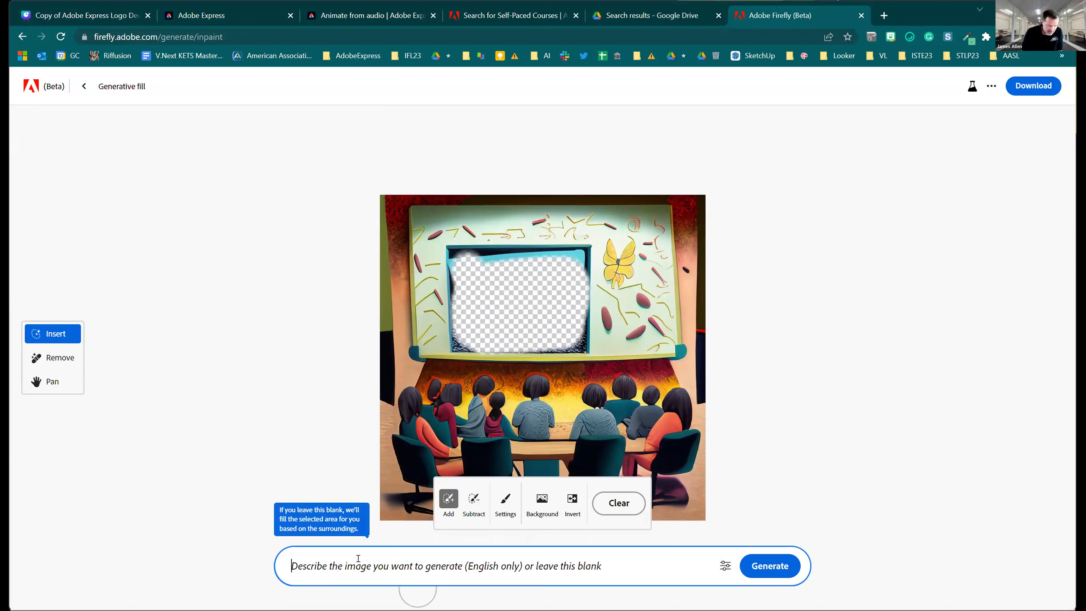
{"action": "type", "text": "put"}
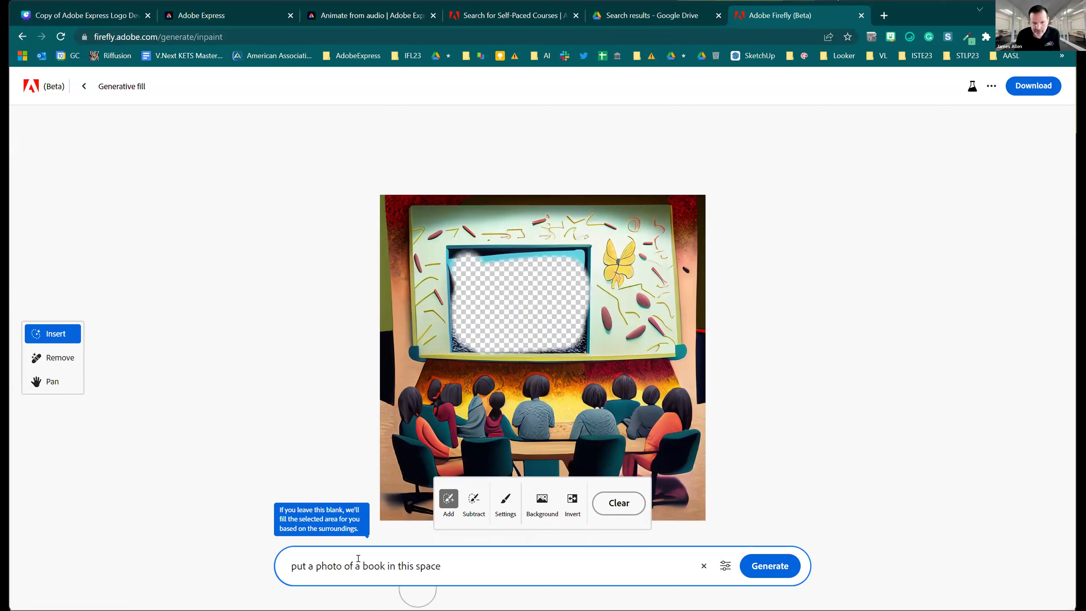
{"action": "left_click", "coordinate": [772, 566]}
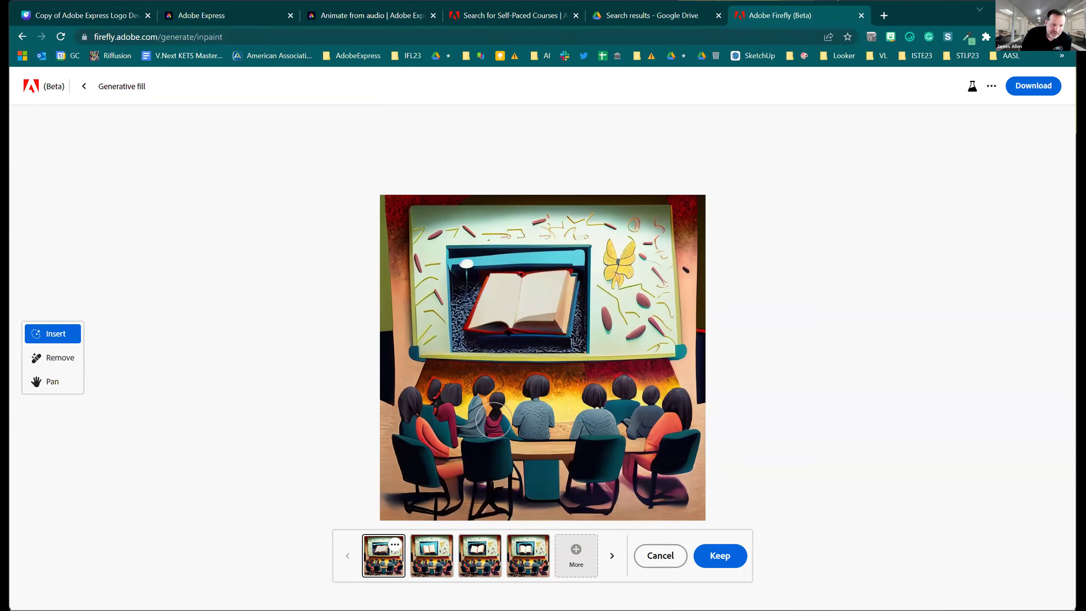
Step: Compare the four generated book variations on the image
{"action": "left_click", "coordinate": [433, 559]}
{"action": "left_click", "coordinate": [473, 553]}
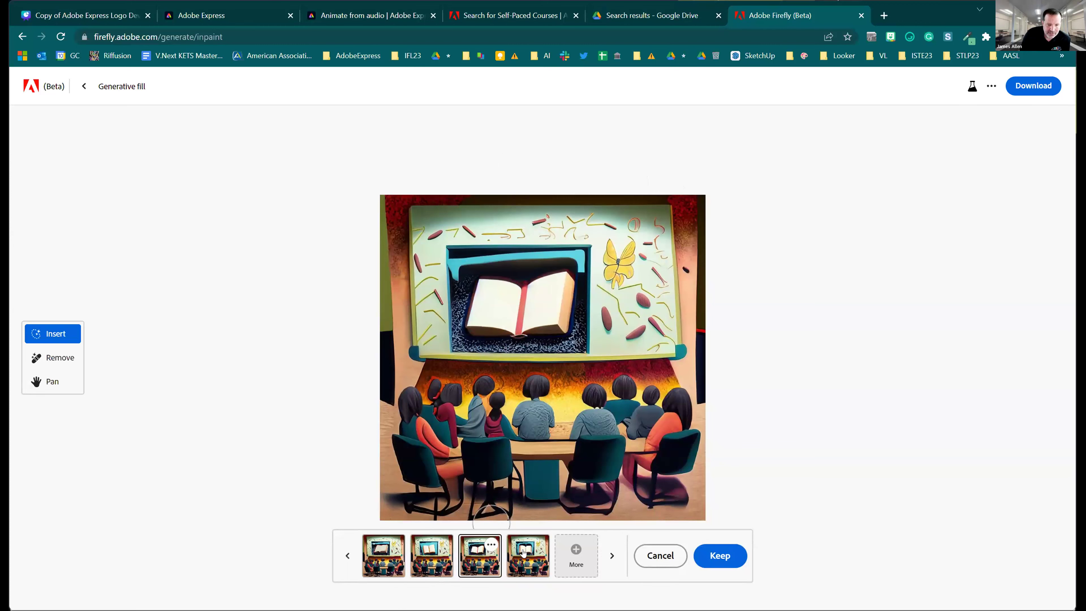
{"action": "left_click", "coordinate": [525, 555]}
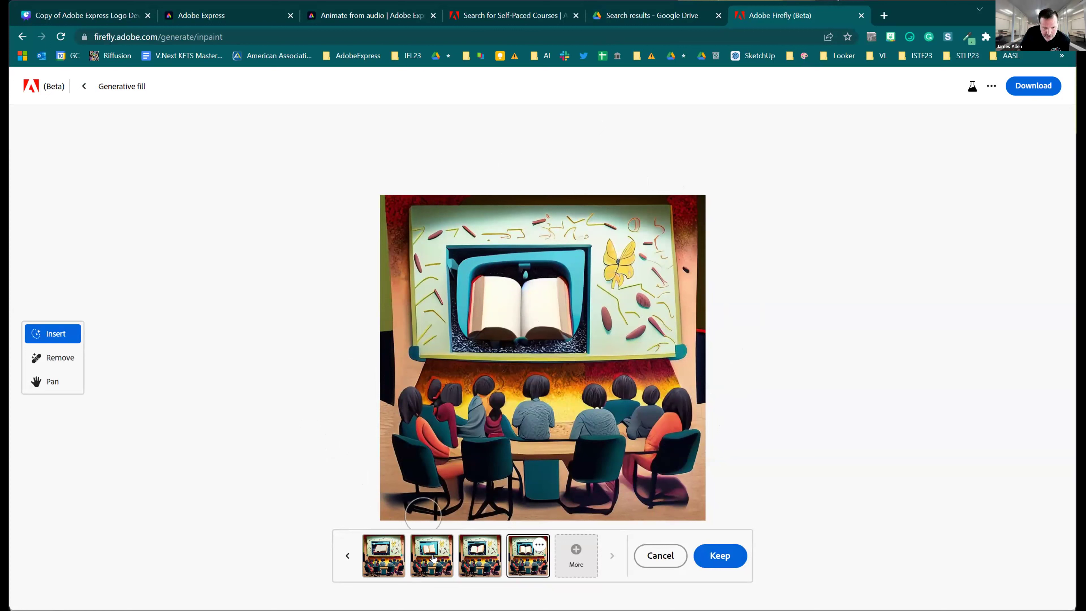
{"action": "left_click", "coordinate": [487, 555]}
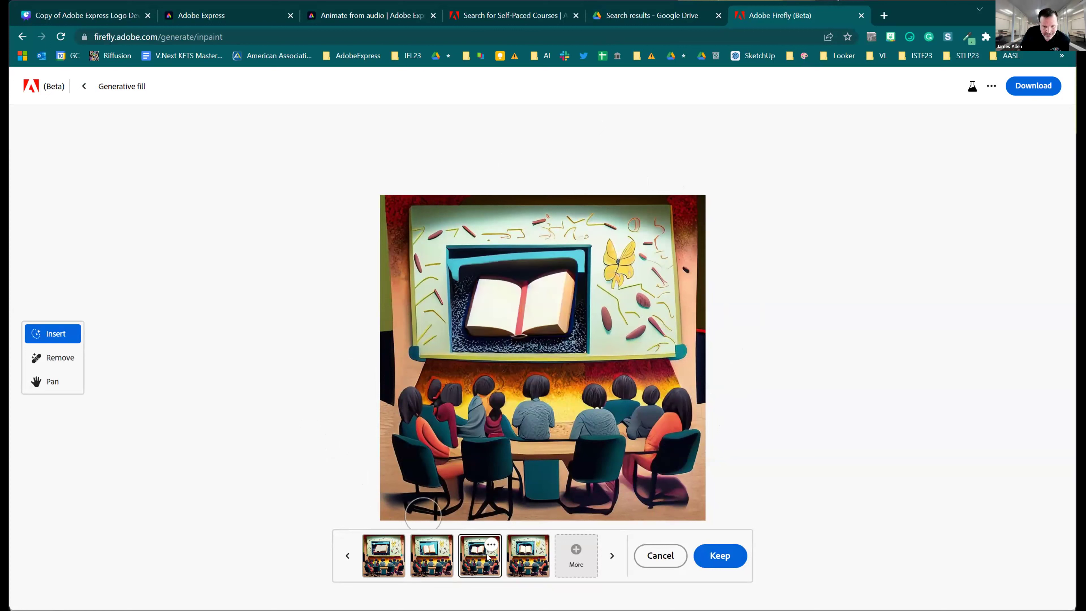
{"action": "left_click", "coordinate": [389, 562]}
{"action": "left_click", "coordinate": [436, 558]}
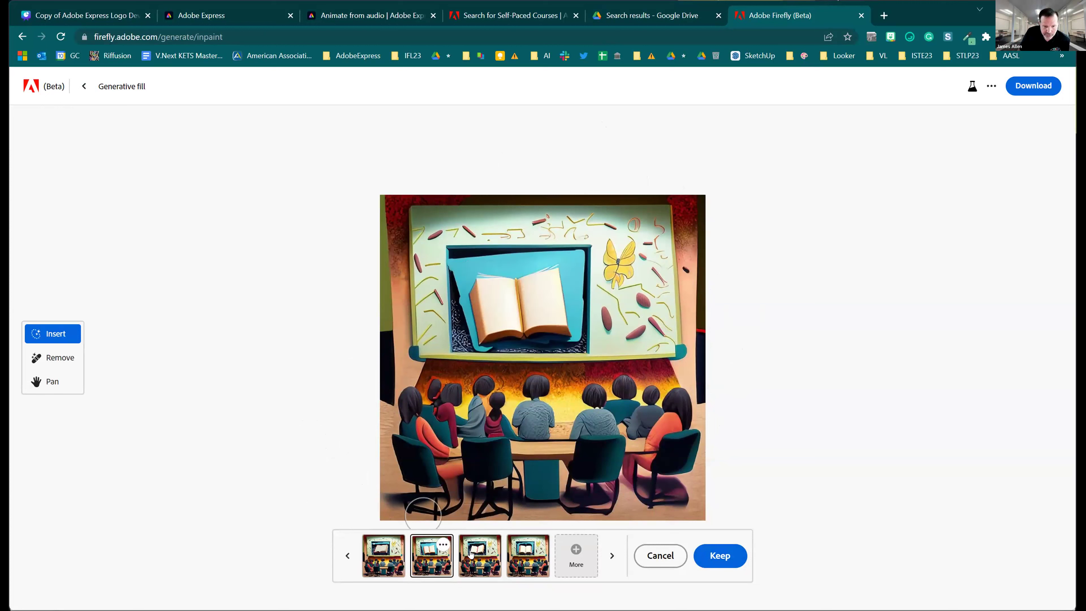
{"action": "left_click", "coordinate": [514, 554]}
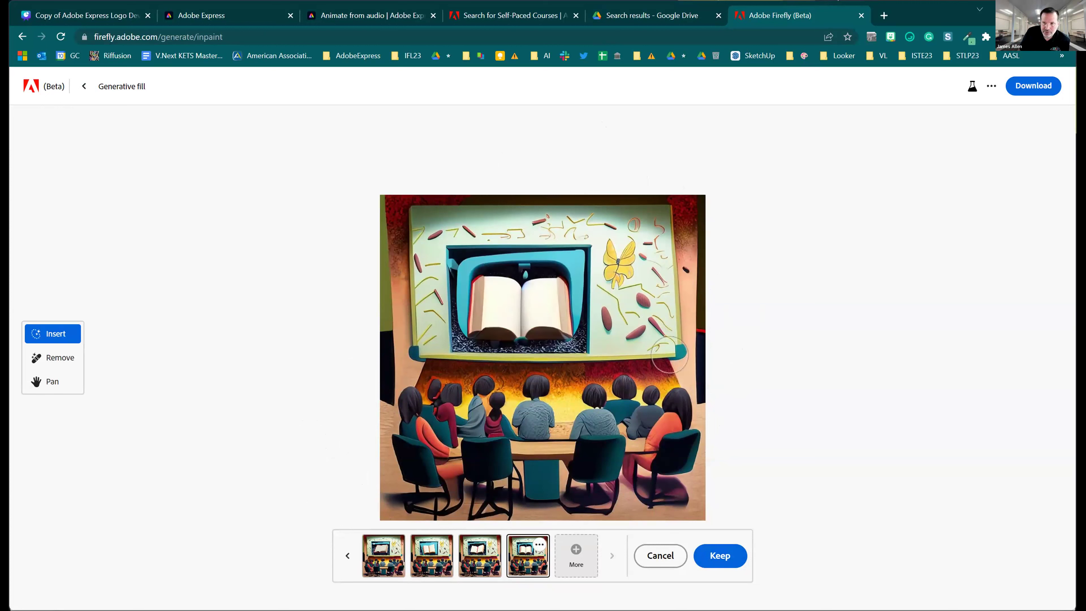
Step: Discard the generated book fills and leave the Generative fill editor
{"action": "left_click", "coordinate": [661, 556]}
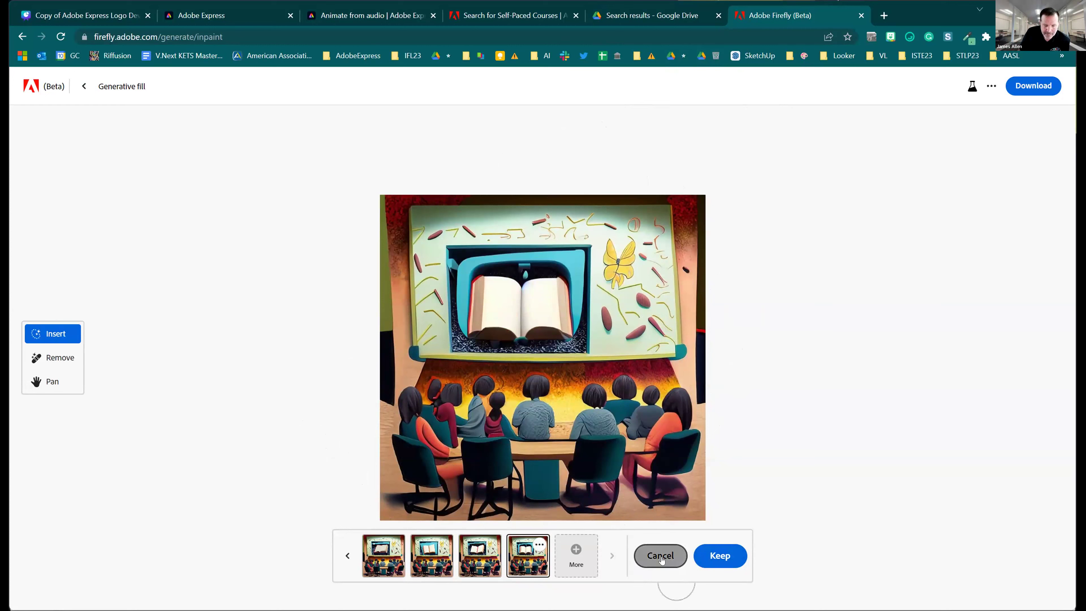
{"action": "left_click", "coordinate": [84, 86]}
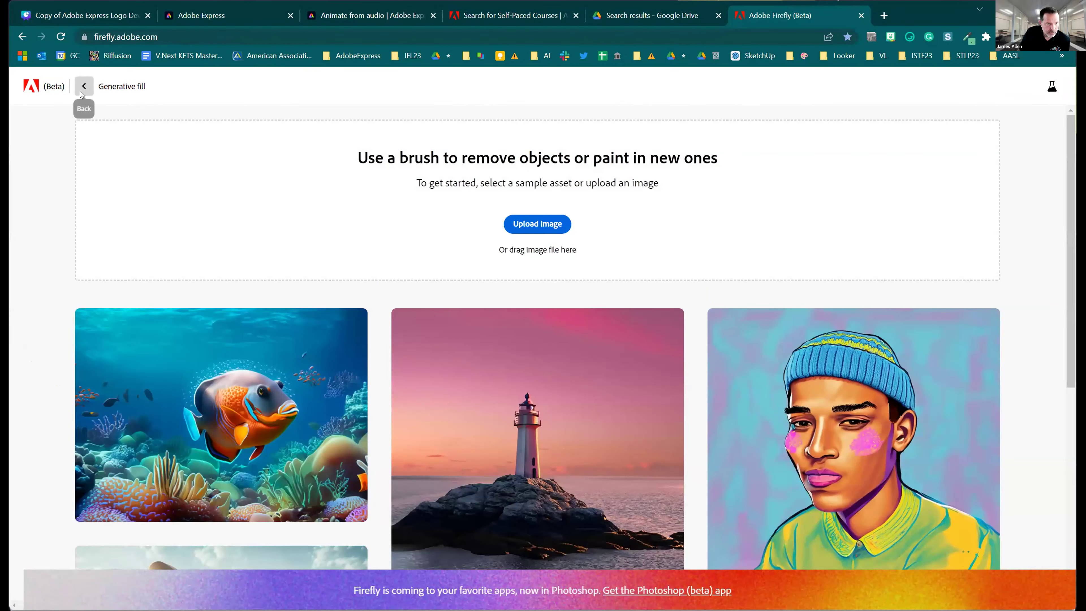
Step: Return to the Firefly home page and generate a text effect from the prompt "books and school library"
{"action": "left_click", "coordinate": [84, 86]}
{"action": "scroll", "coordinate": [632, 375], "scroll_direction": "down", "scroll_amount": 3}
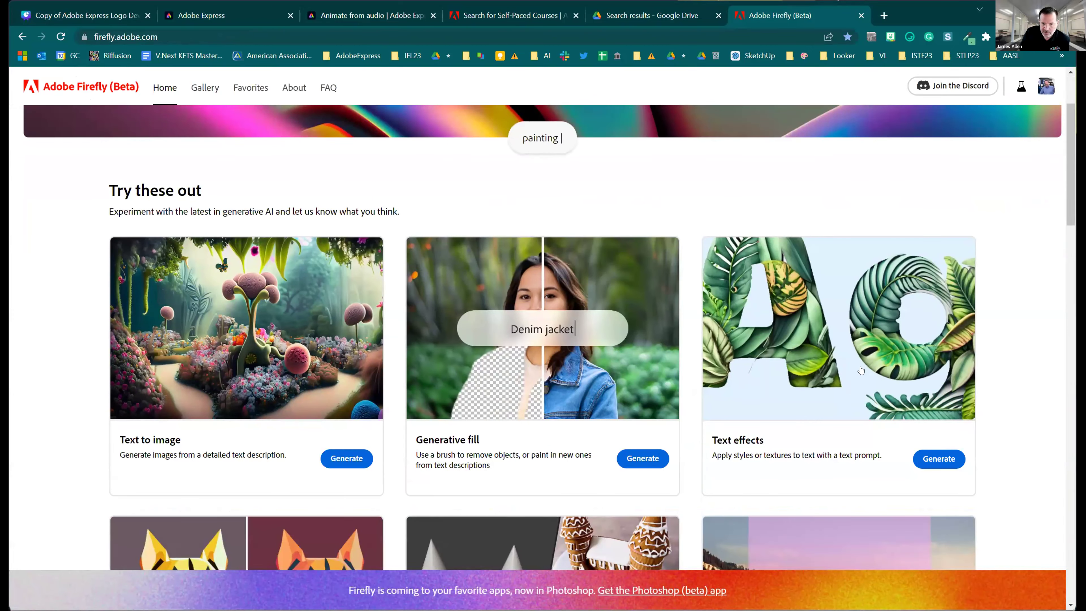
{"action": "left_click", "coordinate": [938, 458]}
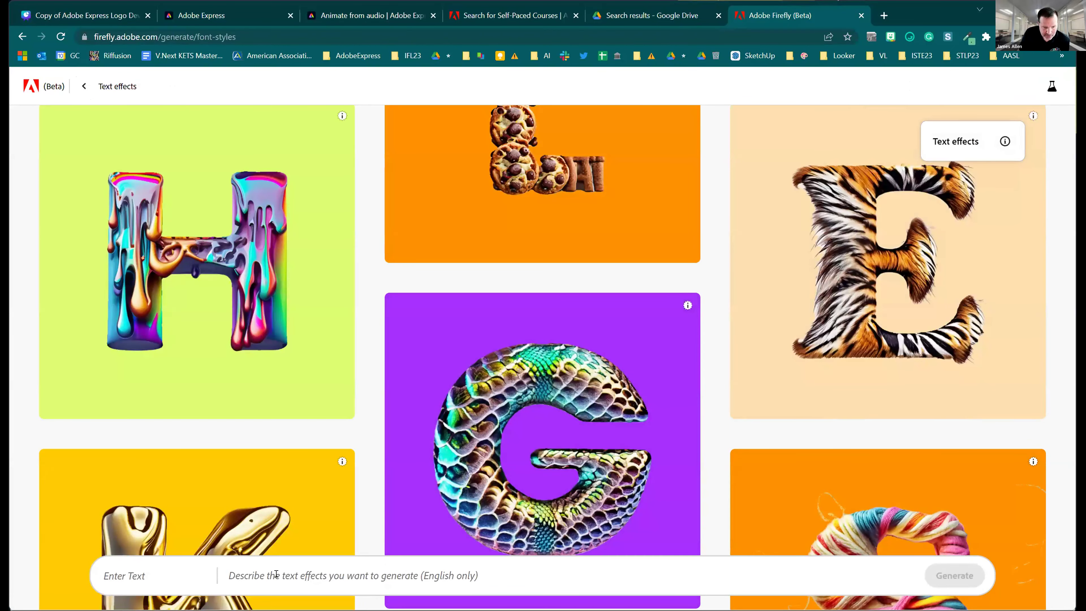
{"action": "left_click", "coordinate": [428, 567]}
{"action": "type", "text": "b"}
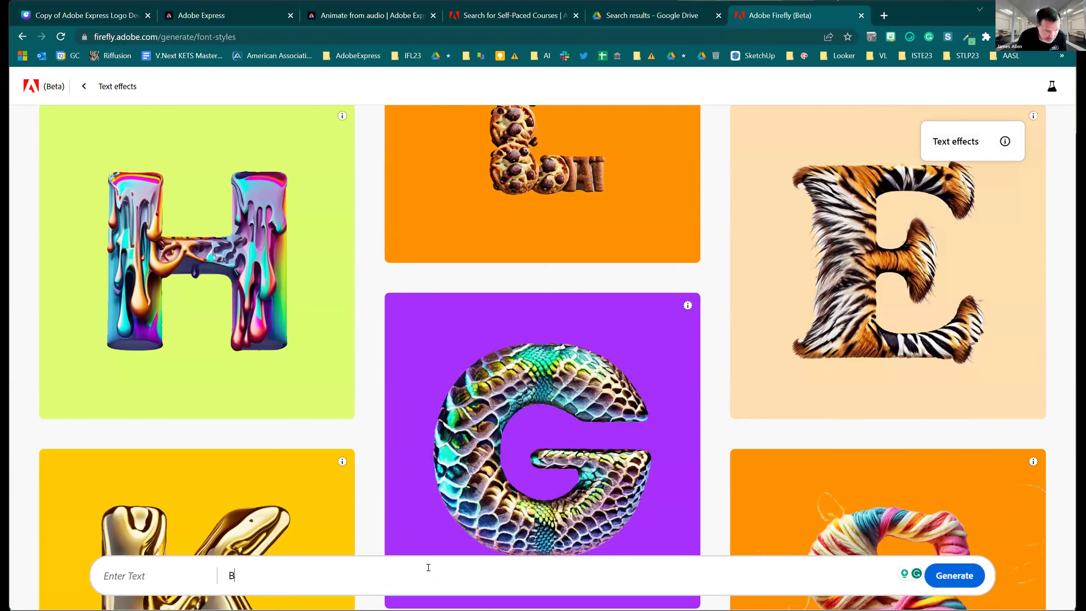
{"action": "key", "text": "BackSpace"}
{"action": "type", "text": "books a"}
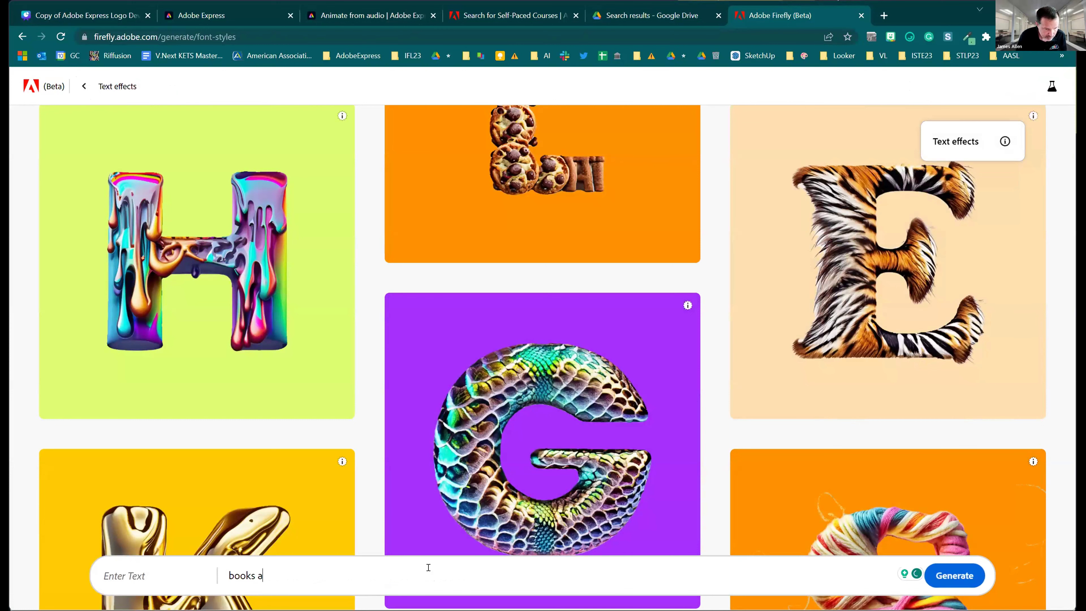
{"action": "type", "text": "nd school library"}
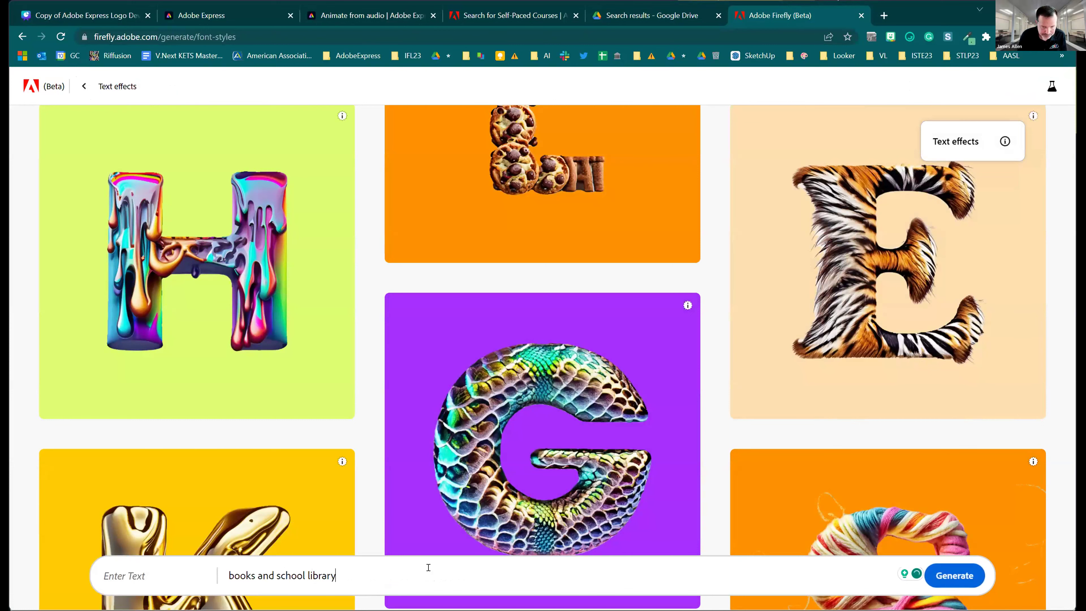
{"action": "left_click", "coordinate": [953, 573]}
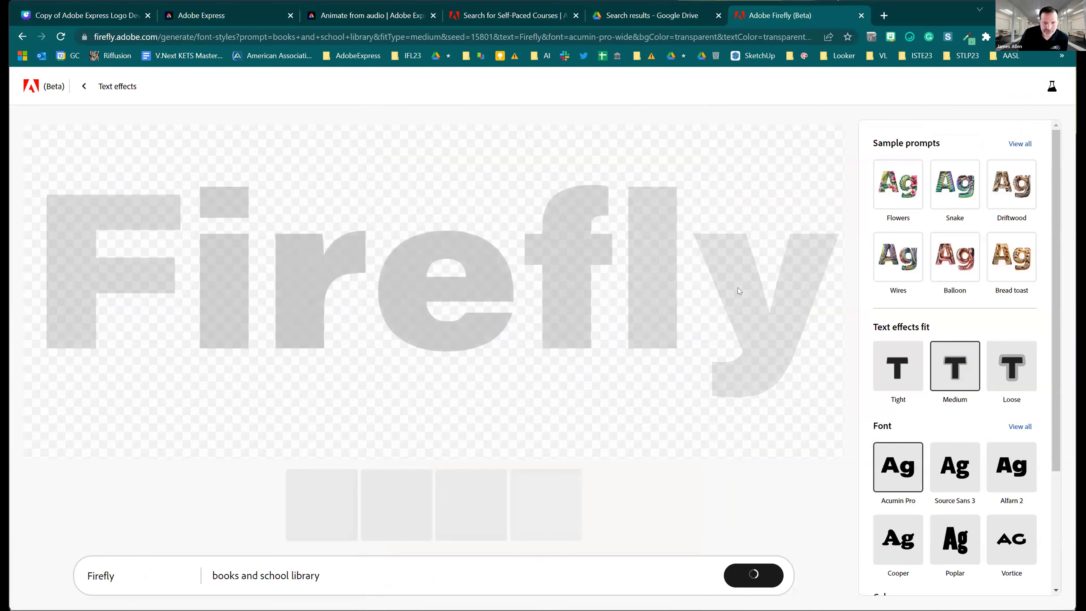
Step: Replace the sample word with the presenter's first name and set the text effects fit to Tight
{"action": "double_click", "coordinate": [117, 571]}
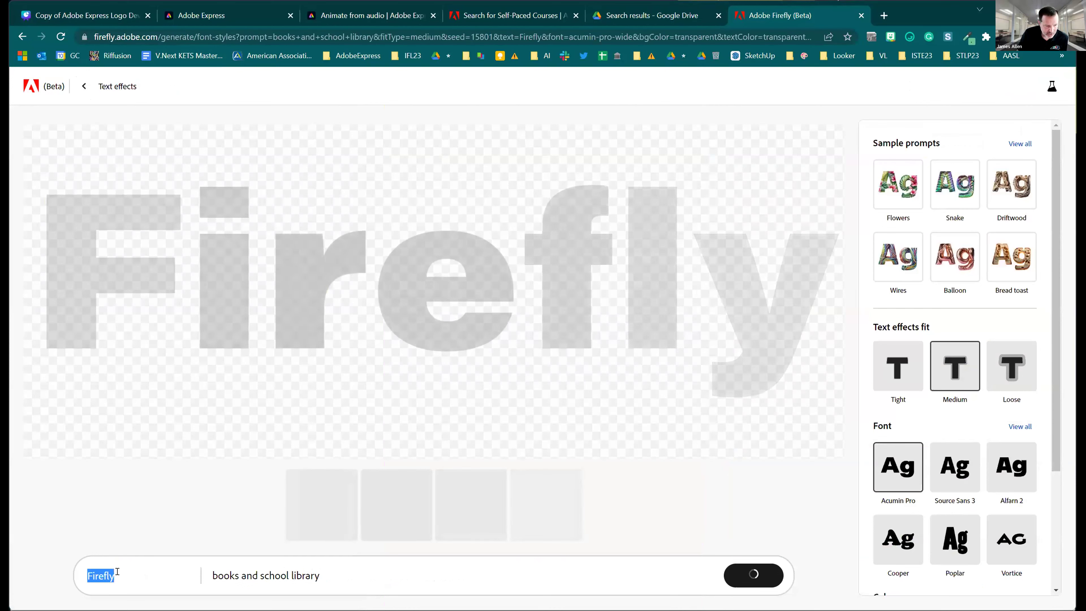
{"action": "type", "text": "James"}
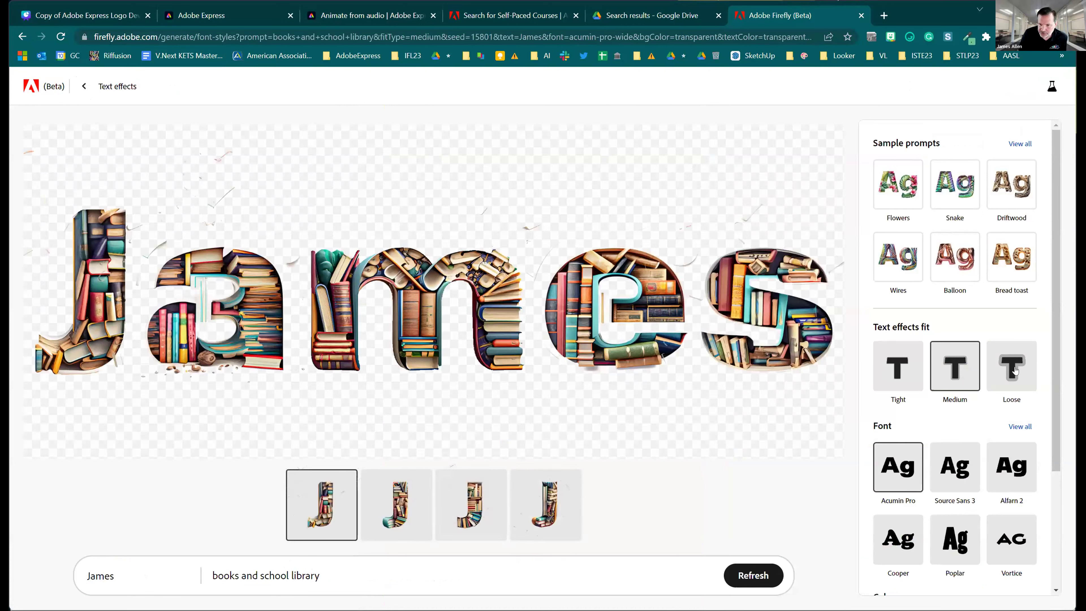
{"action": "left_click", "coordinate": [892, 370]}
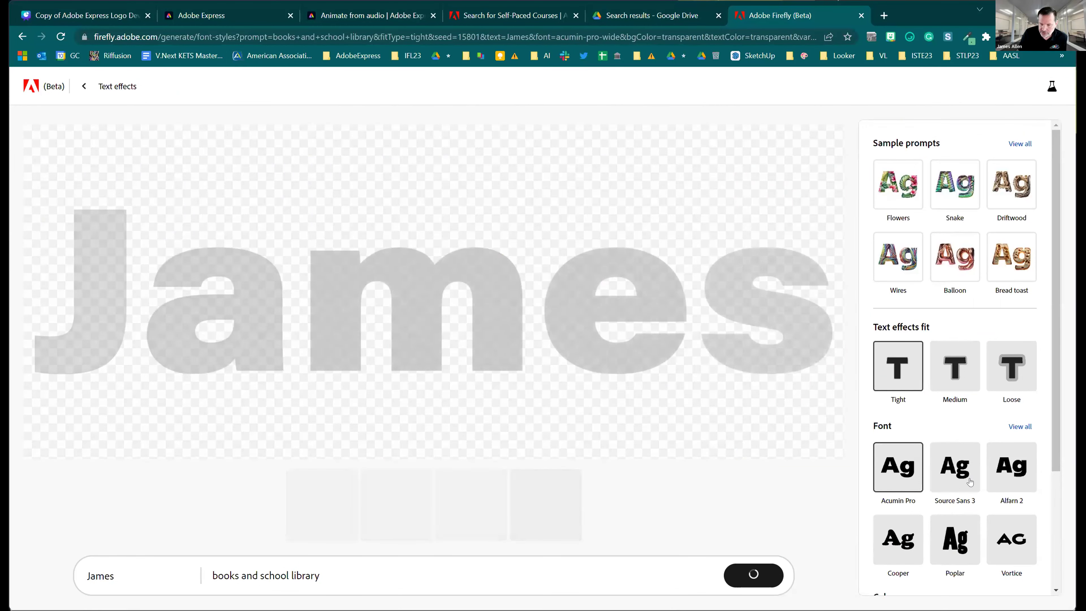
{"action": "scroll", "coordinate": [969, 482], "scroll_direction": "down", "scroll_amount": 4}
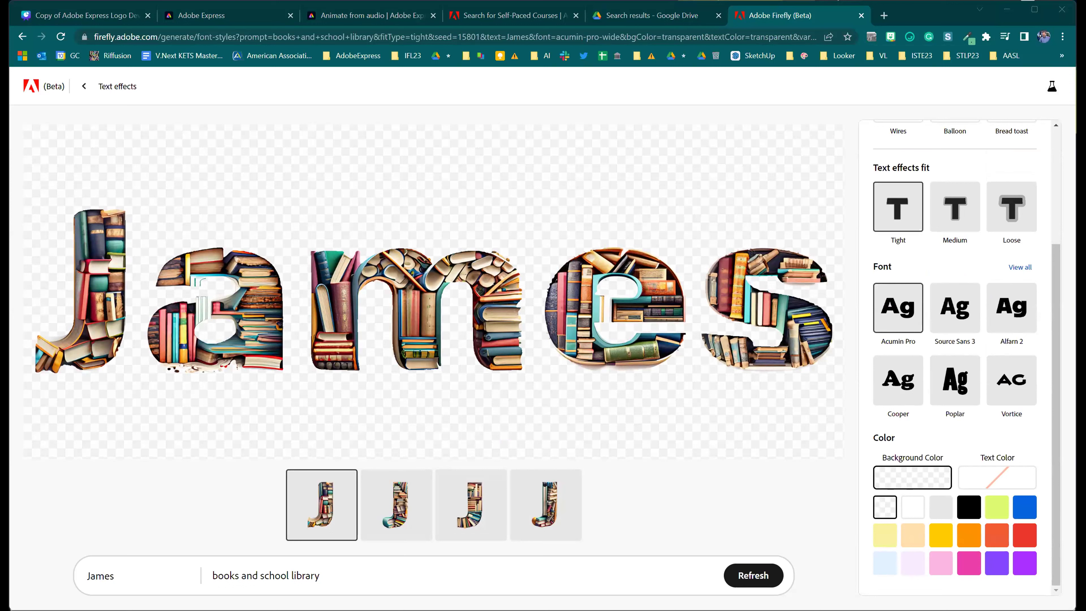
{"action": "mouse_move", "coordinate": [378, 225]}
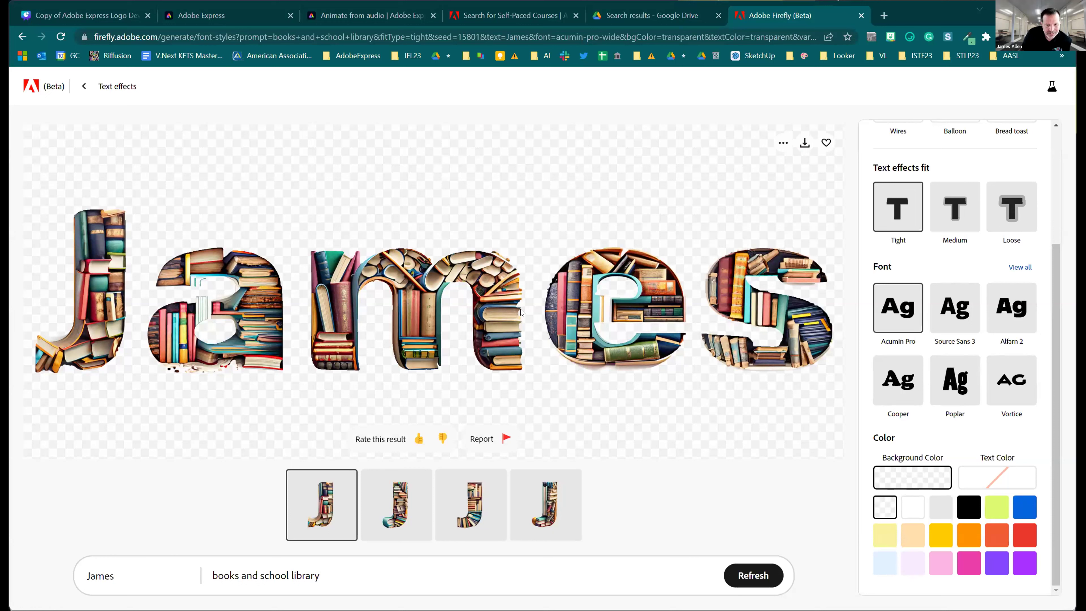
Step: Go to canva.com in a new browser tab and open the recent design "Any School Library" in the browser
{"action": "left_click", "coordinate": [884, 16]}
{"action": "type", "text": "canva"}
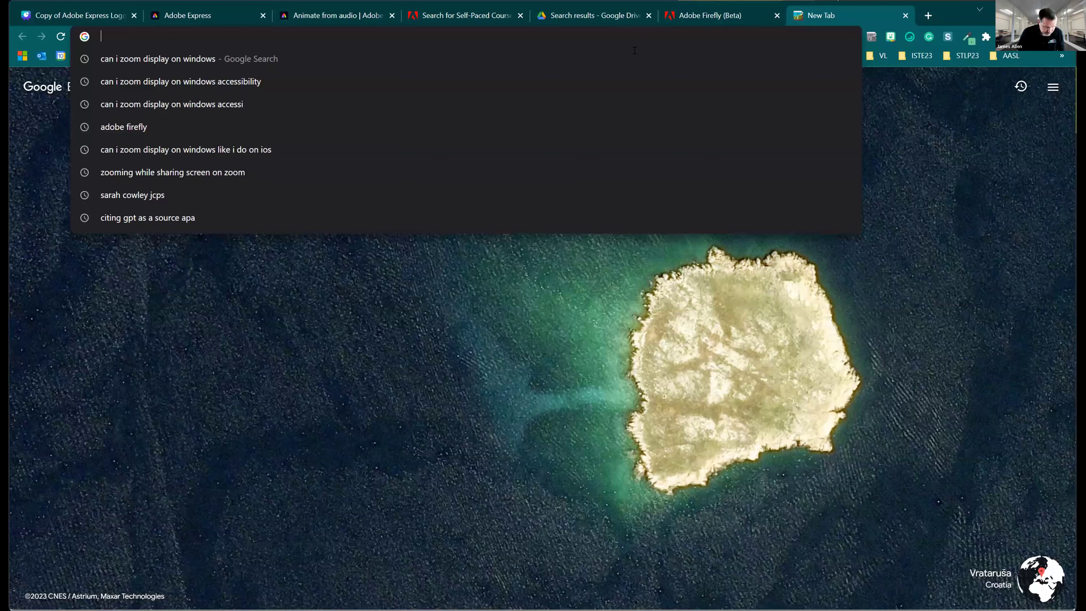
{"action": "type", "text": ".com"}
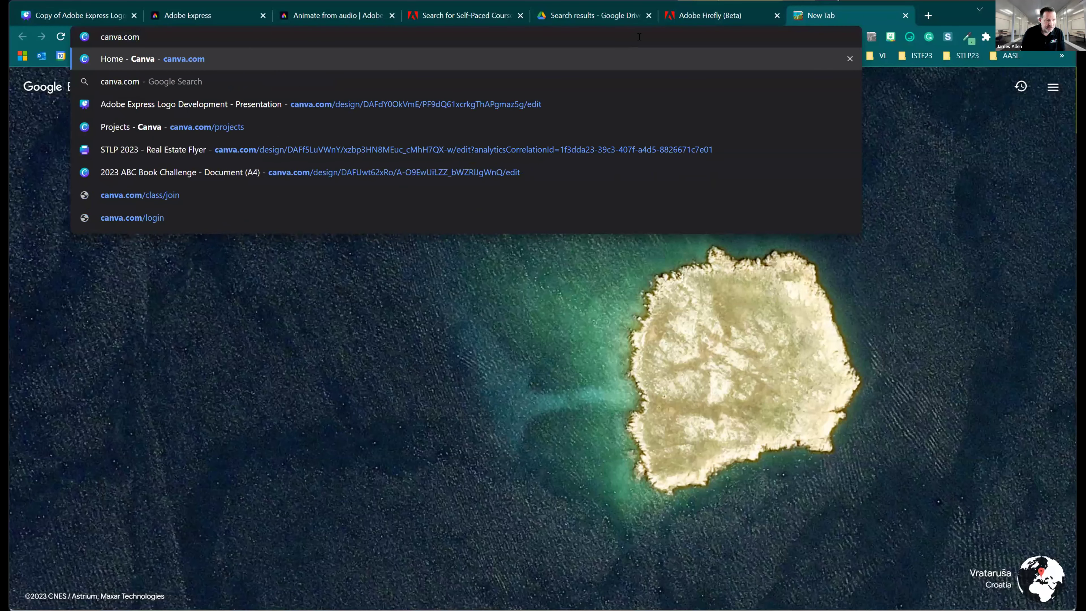
{"action": "key", "text": "Return"}
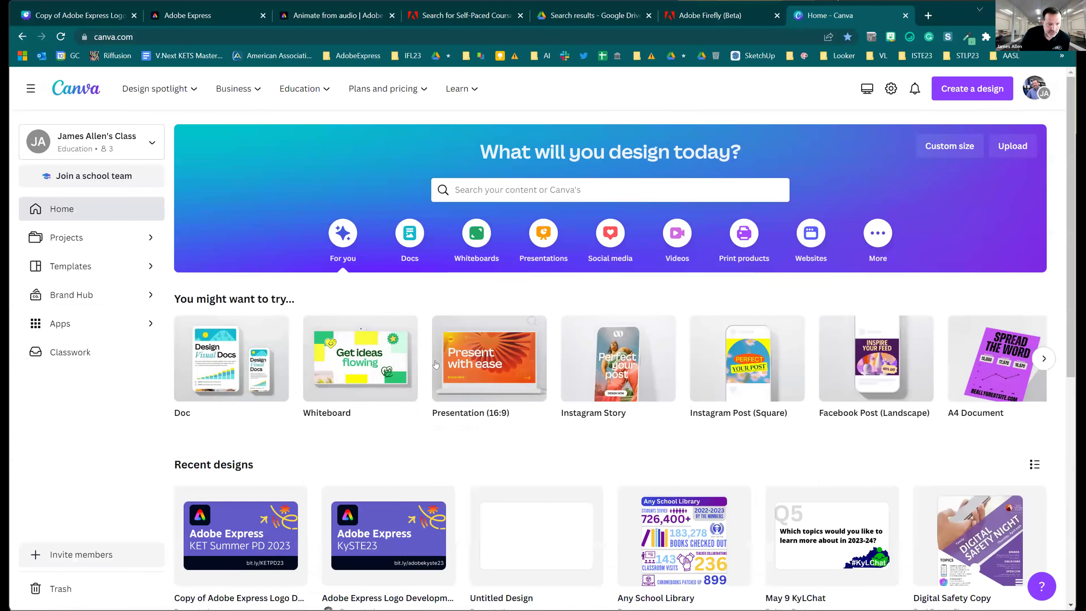
{"action": "scroll", "coordinate": [435, 364], "scroll_direction": "down", "scroll_amount": 3}
{"action": "left_click", "coordinate": [669, 357]}
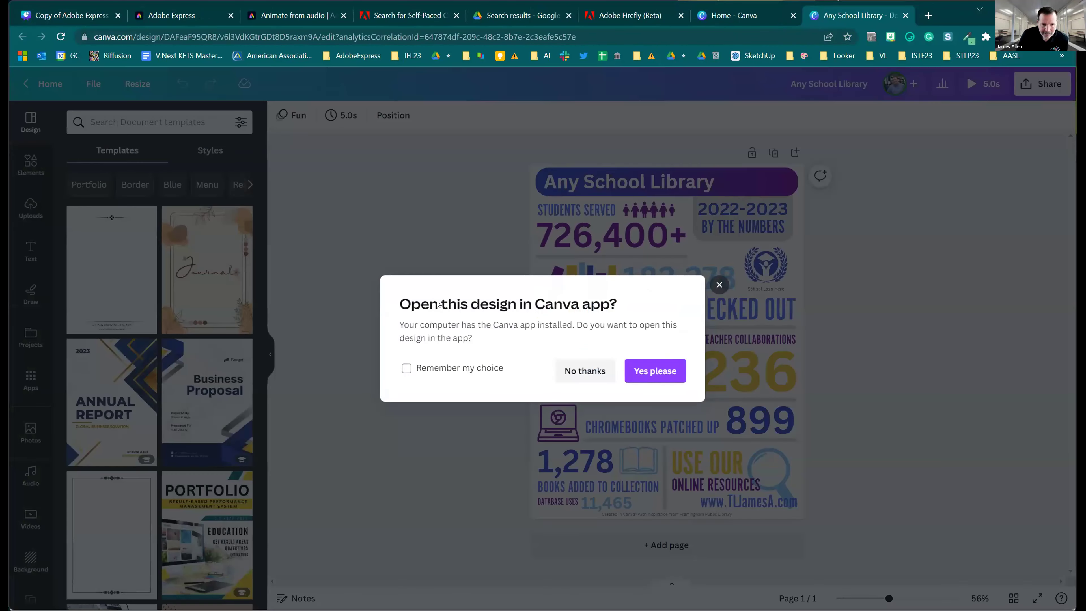
{"action": "left_click", "coordinate": [601, 373]}
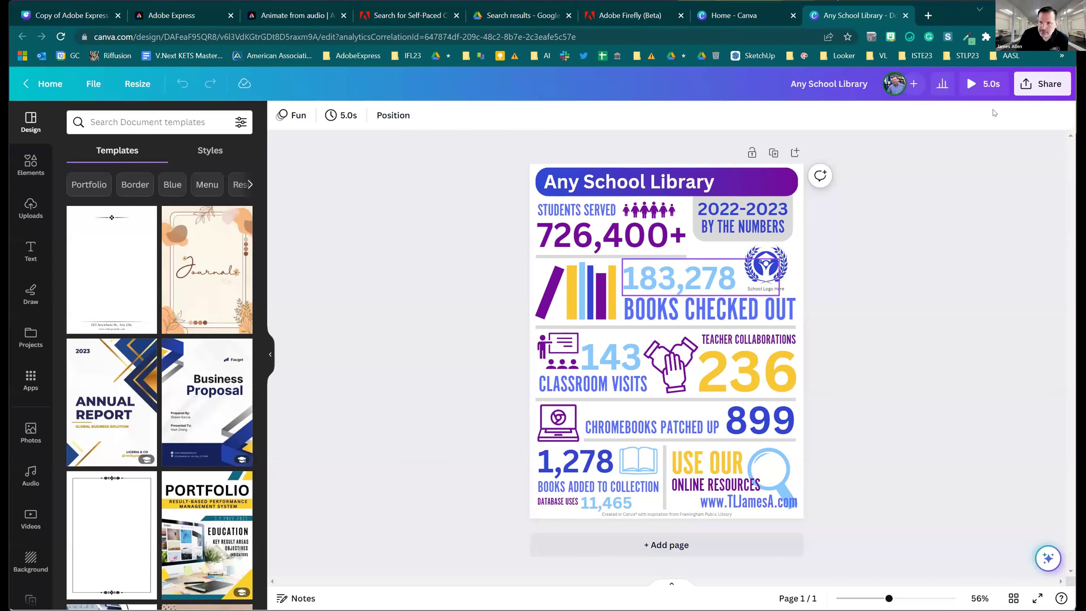
Step: Show the full list of sharing options for the library design and switch back to Adobe Firefly
{"action": "left_click", "coordinate": [1038, 88]}
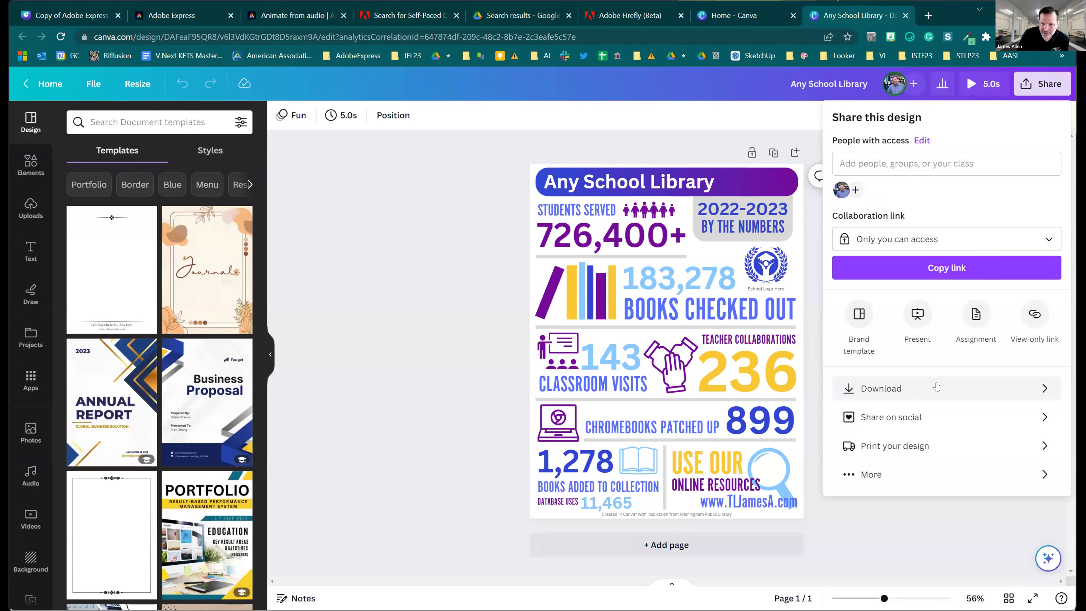
{"action": "left_click", "coordinate": [880, 477]}
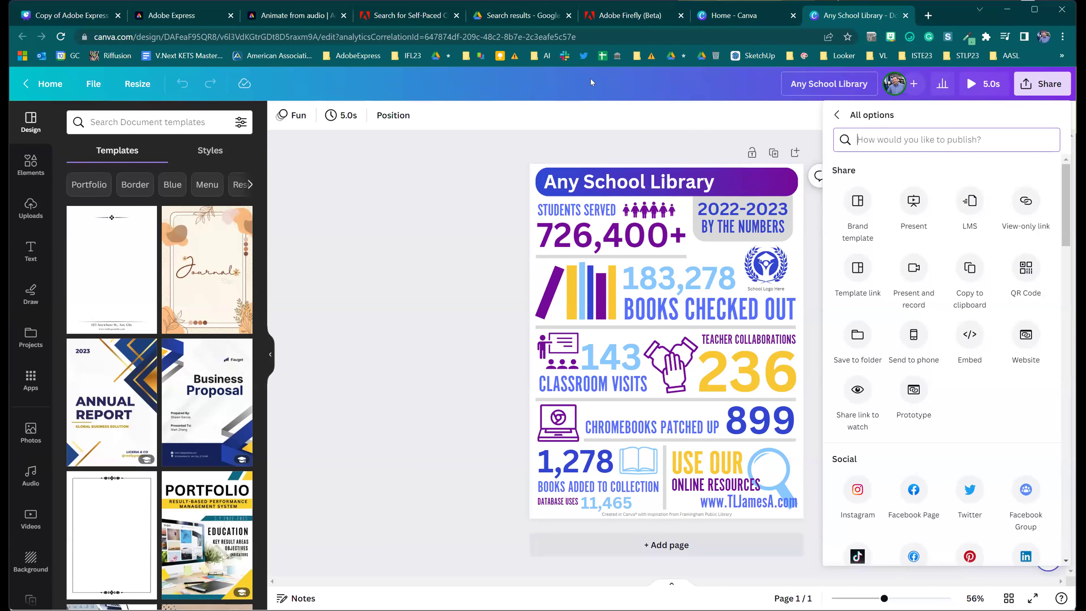
{"action": "left_click", "coordinate": [734, 15]}
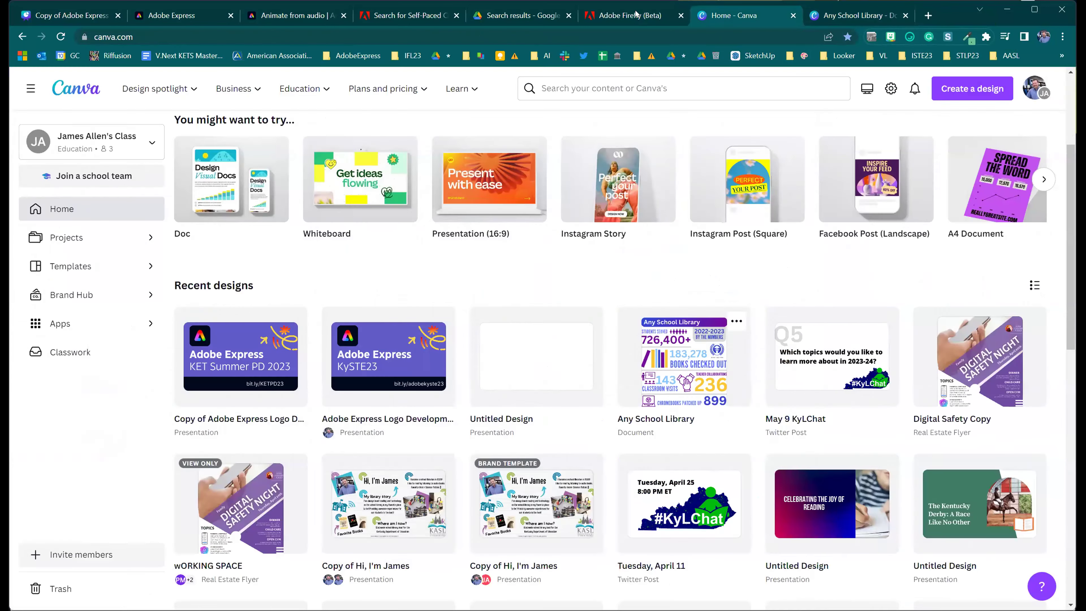
{"action": "left_click", "coordinate": [637, 15]}
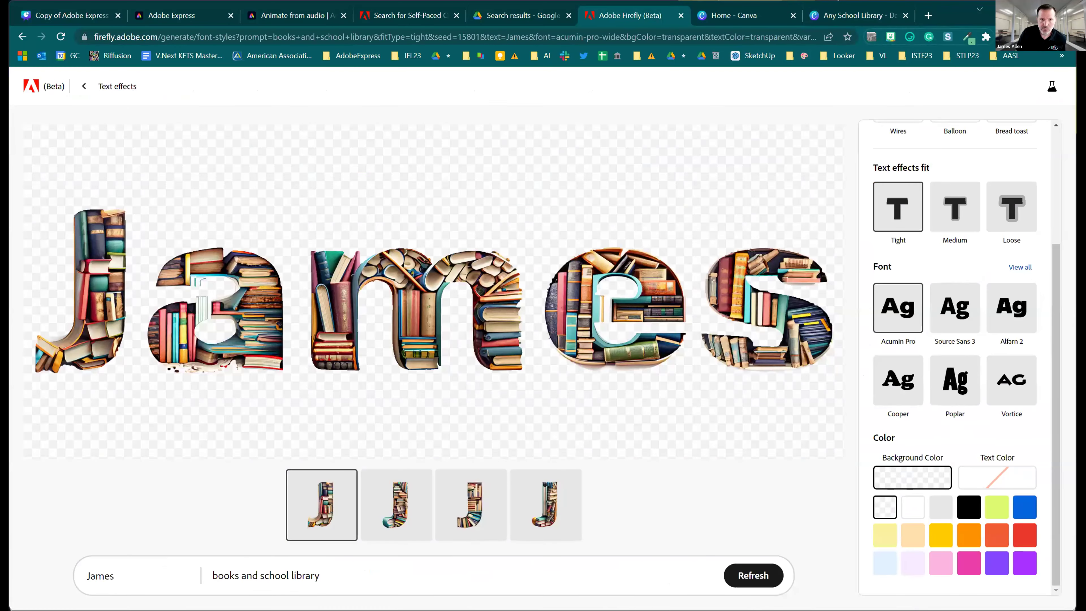
Step: Leave Text effects and open Generative recolor from the Firefly home page
{"action": "left_click", "coordinate": [83, 87]}
{"action": "scroll", "coordinate": [609, 356], "scroll_direction": "down", "scroll_amount": 8}
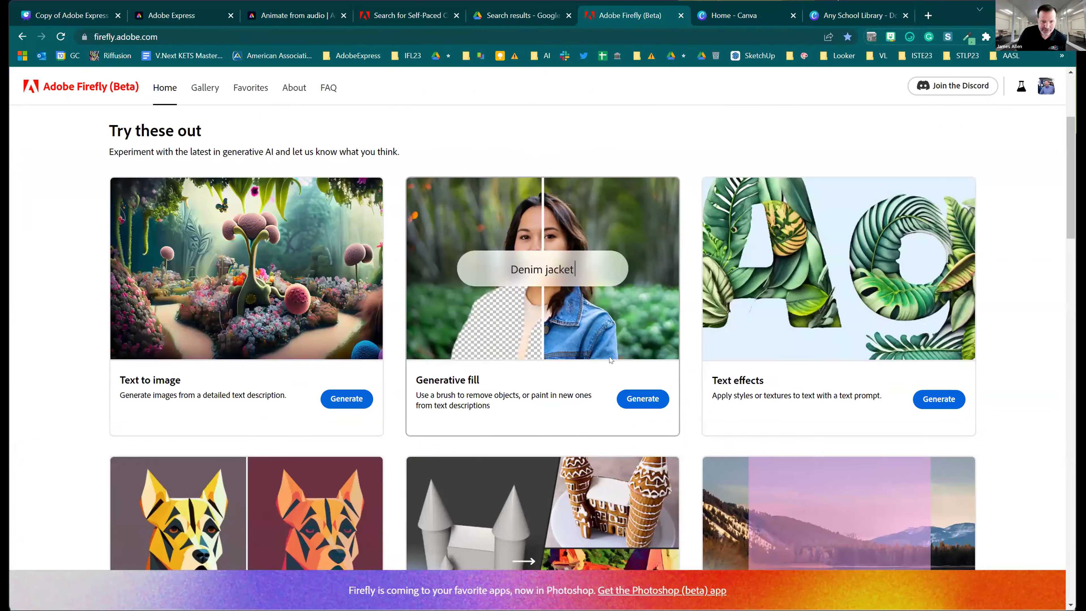
{"action": "scroll", "coordinate": [528, 192], "scroll_direction": "down", "scroll_amount": 1}
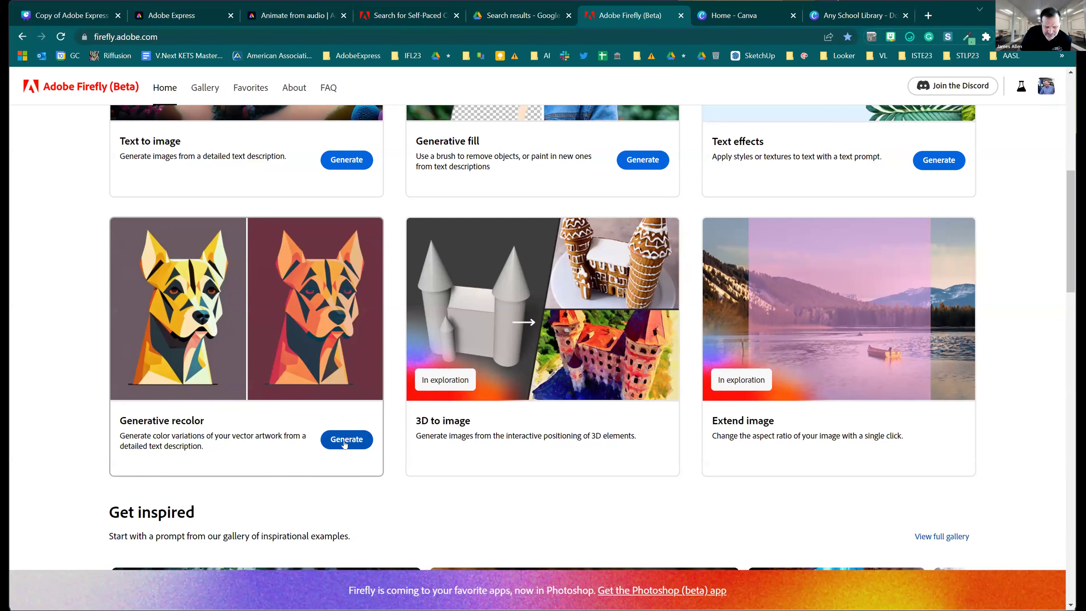
{"action": "left_click", "coordinate": [344, 440]}
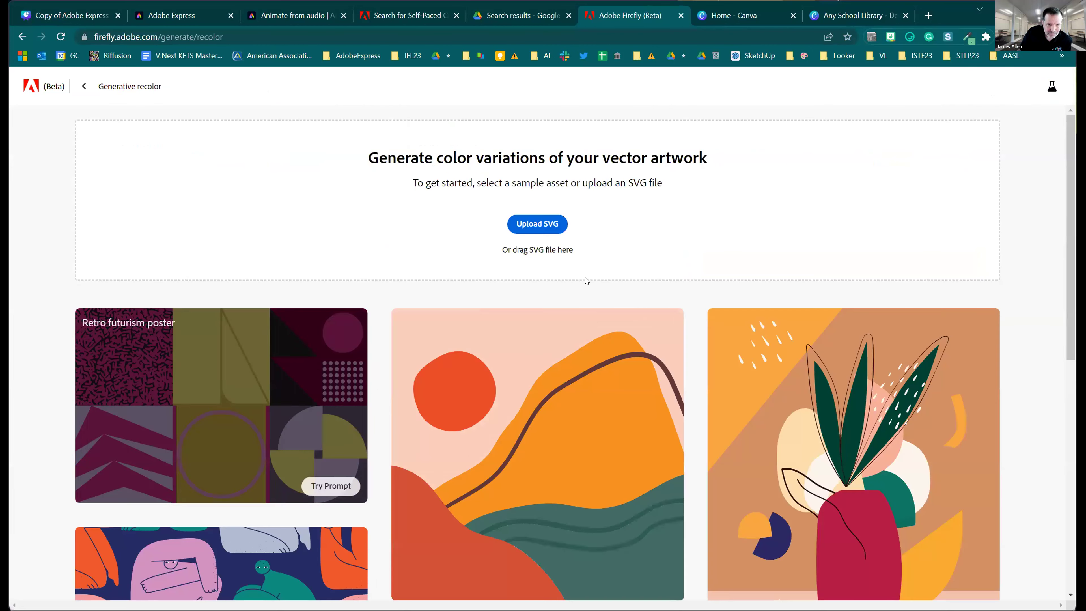
Step: Browse the sample vector artworks and recolor the cat illustration with its "Blue purple and green" prompt
{"action": "scroll", "coordinate": [580, 331], "scroll_direction": "down", "scroll_amount": 3}
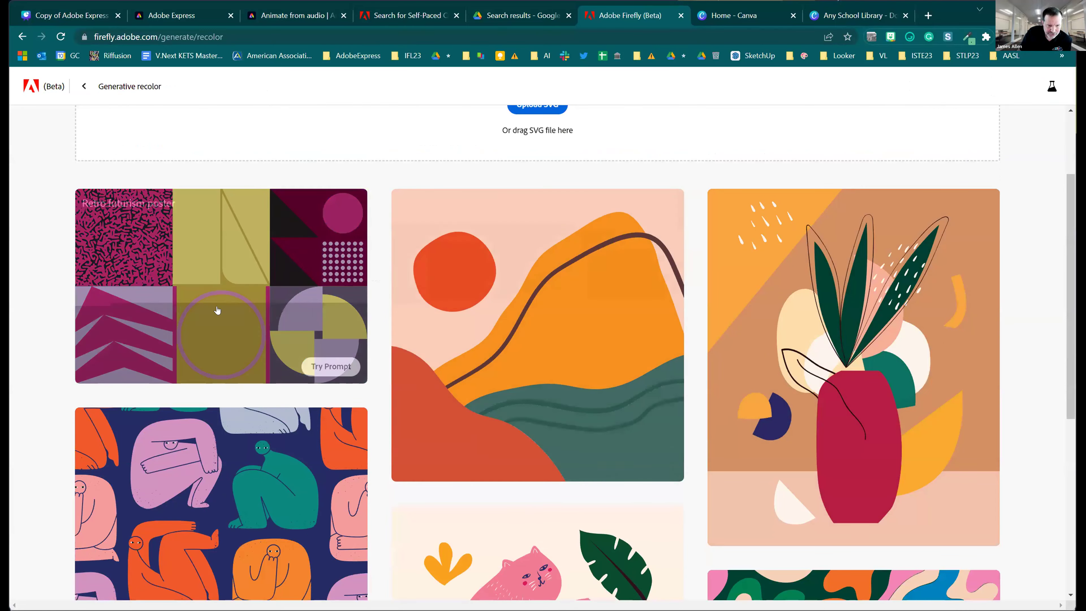
{"action": "scroll", "coordinate": [672, 319], "scroll_direction": "down", "scroll_amount": 1}
{"action": "scroll", "coordinate": [671, 319], "scroll_direction": "down", "scroll_amount": 2}
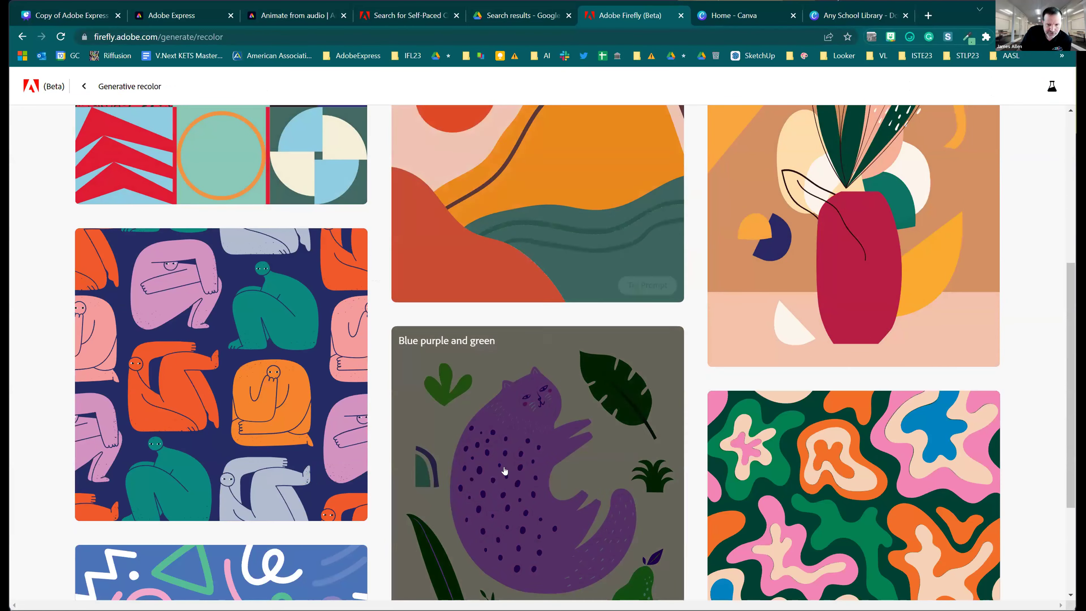
{"action": "scroll", "coordinate": [784, 424], "scroll_direction": "down", "scroll_amount": 3}
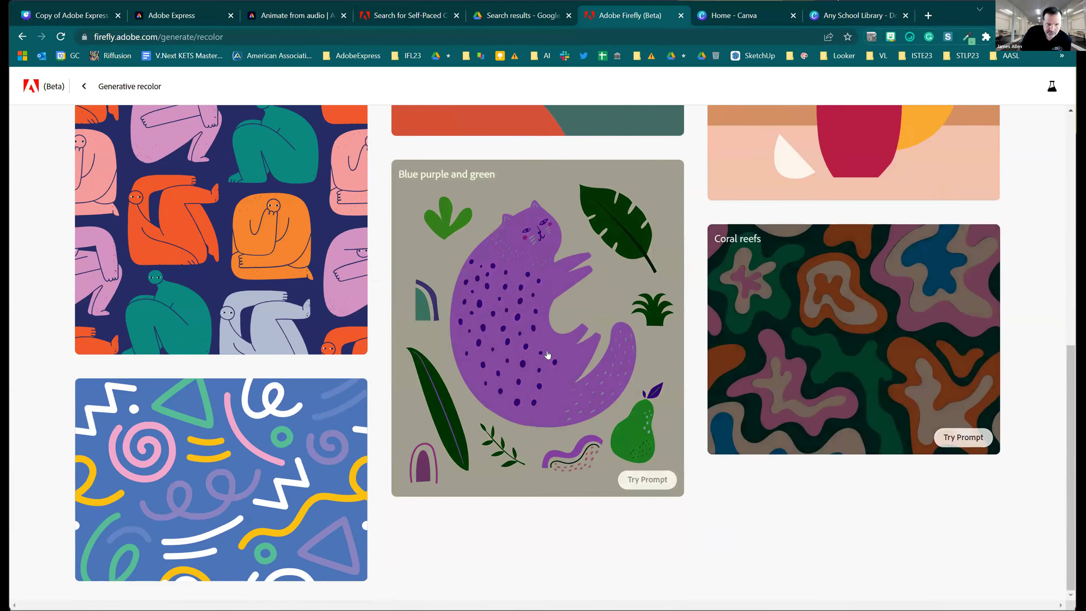
{"action": "left_click", "coordinate": [647, 479]}
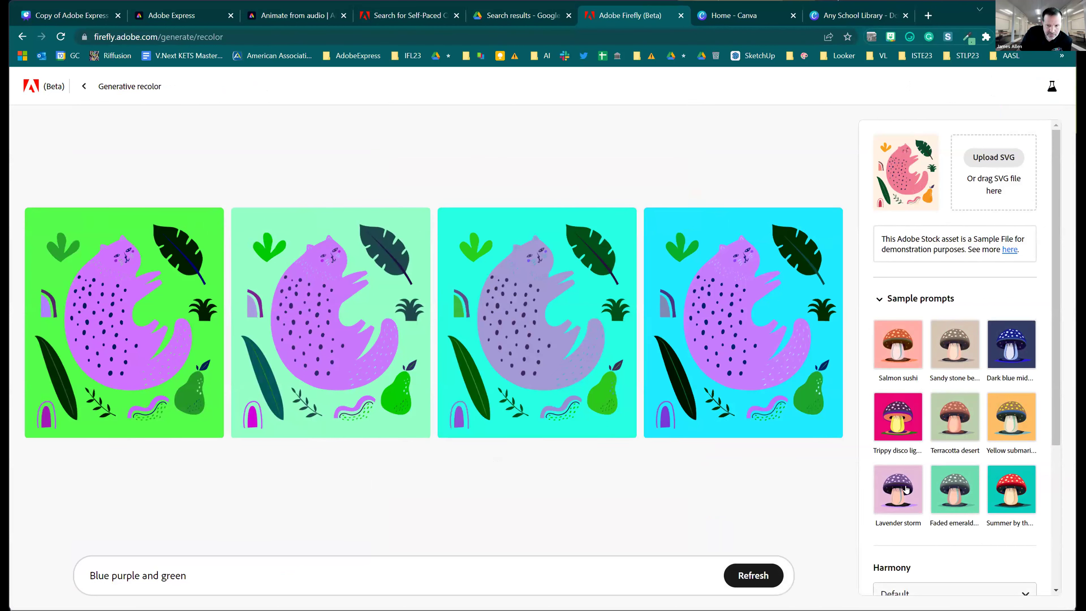
Step: Try the Yellow submarine, Lavender storm and Sandy stone beach sample prompts on the cat illustration
{"action": "scroll", "coordinate": [902, 479], "scroll_direction": "down", "scroll_amount": 3}
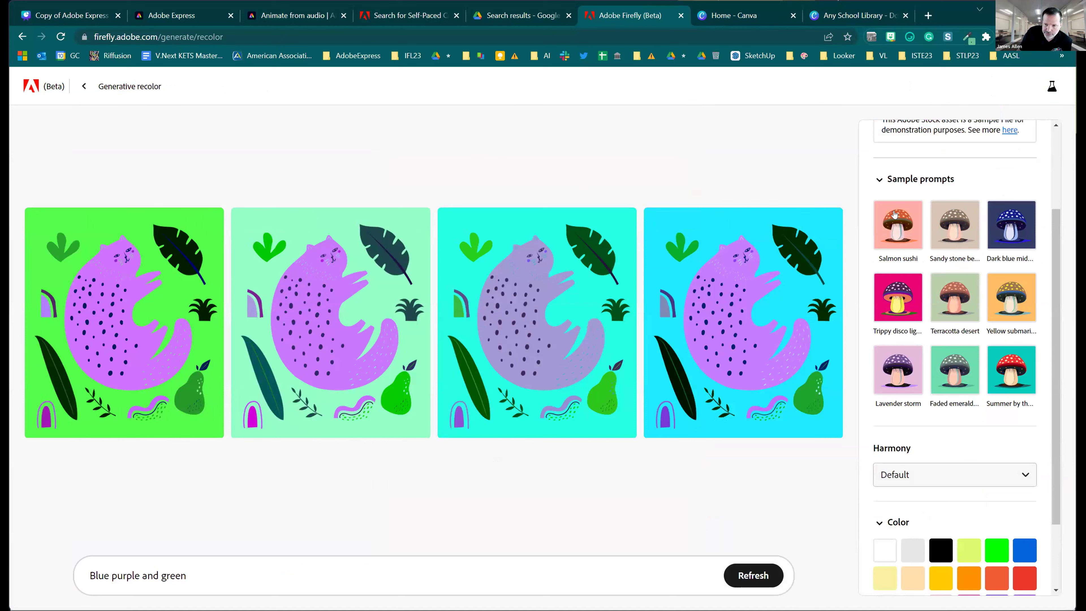
{"action": "left_click", "coordinate": [1008, 307]}
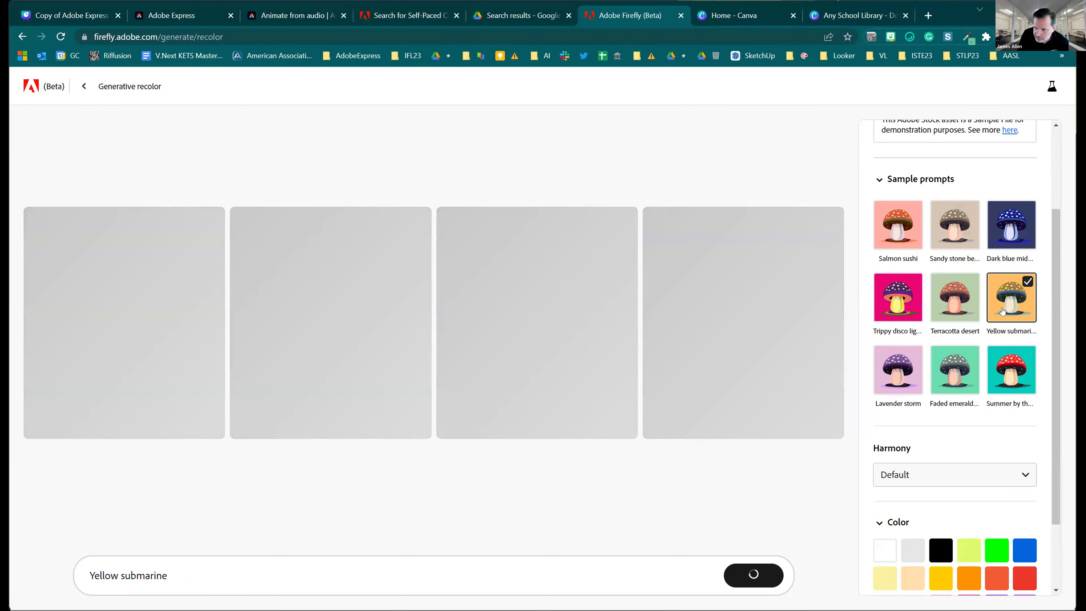
{"action": "left_click", "coordinate": [892, 368]}
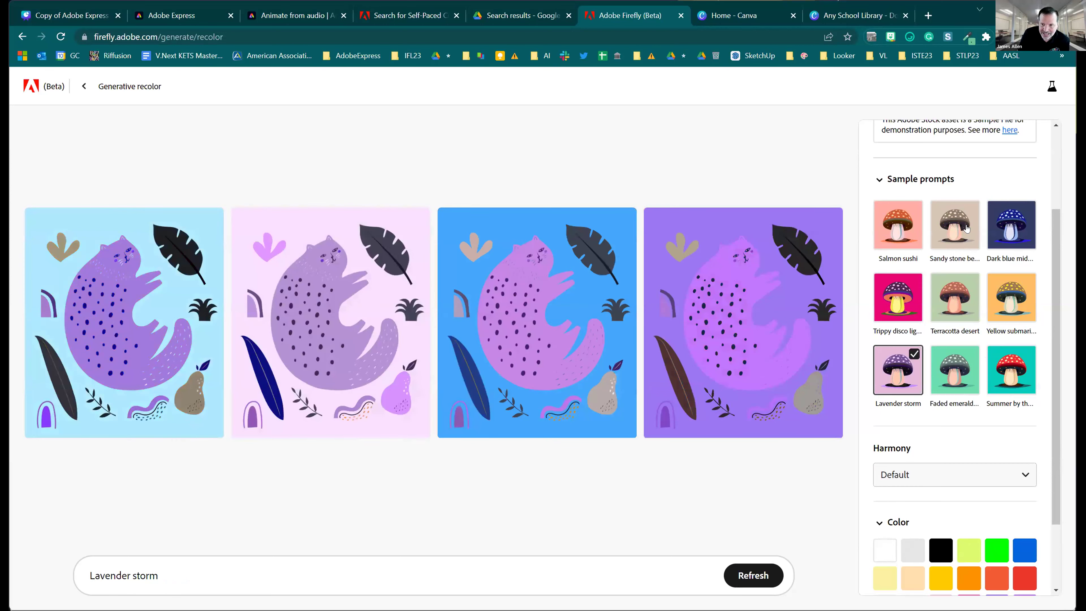
{"action": "left_click", "coordinate": [957, 228]}
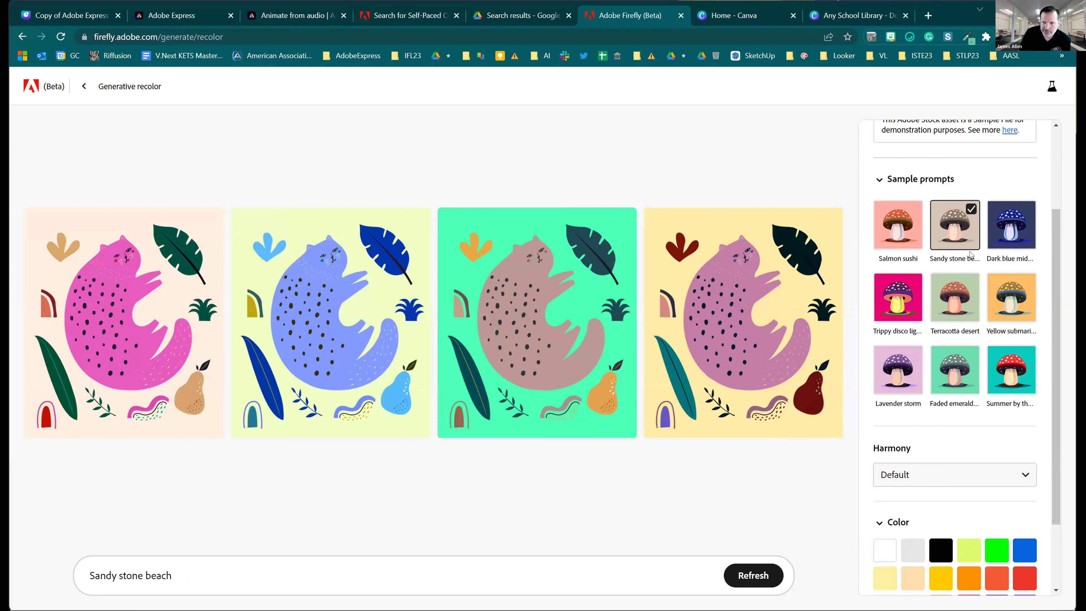
Step: Recolor the cat illustration with Split complementary harmony and the Terracotta desert prompt, and return to the Firefly home page
{"action": "scroll", "coordinate": [957, 472], "scroll_direction": "down", "scroll_amount": 2}
{"action": "left_click", "coordinate": [989, 382]}
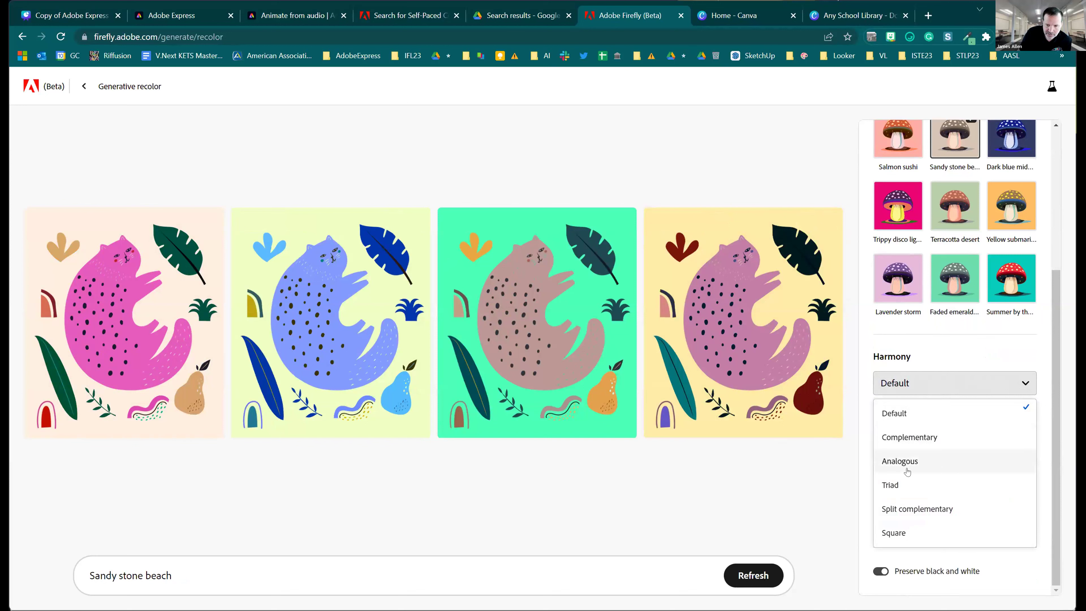
{"action": "left_click", "coordinate": [944, 508]}
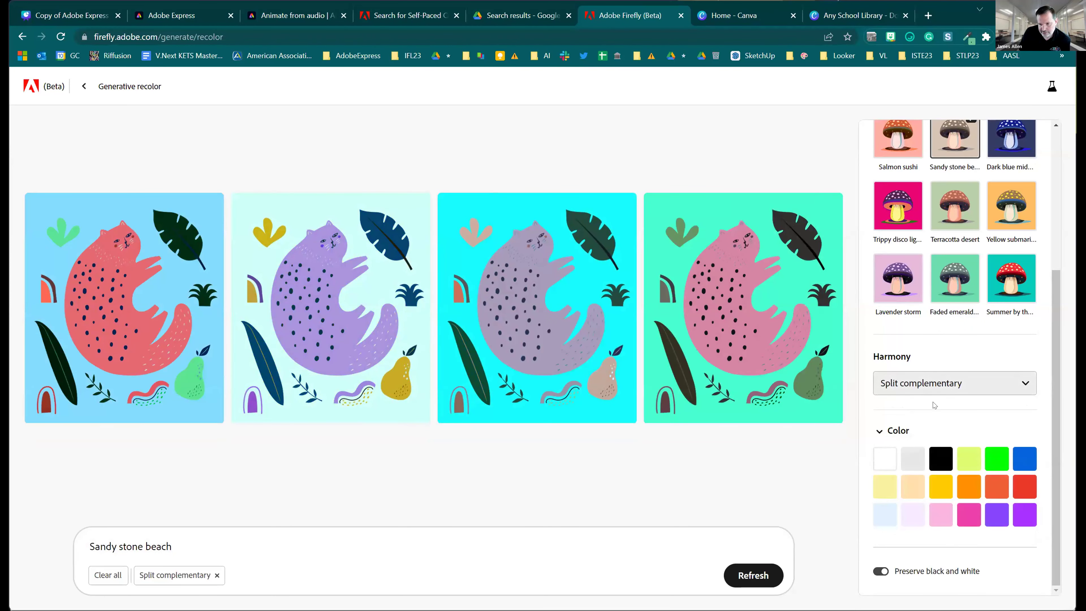
{"action": "left_click", "coordinate": [954, 205]}
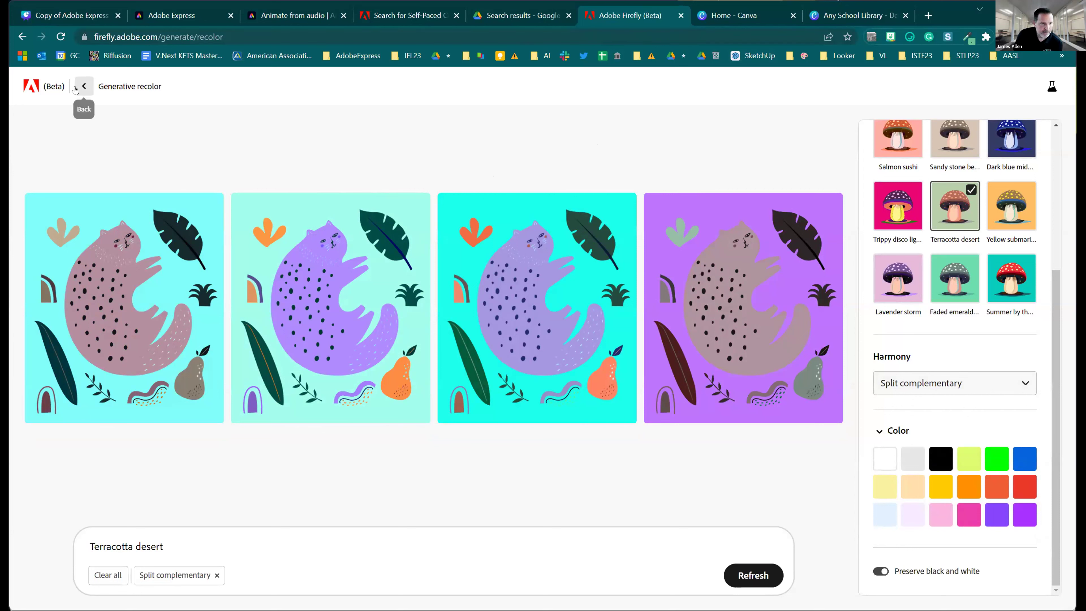
{"action": "left_click", "coordinate": [83, 86]}
{"action": "left_click", "coordinate": [83, 86]}
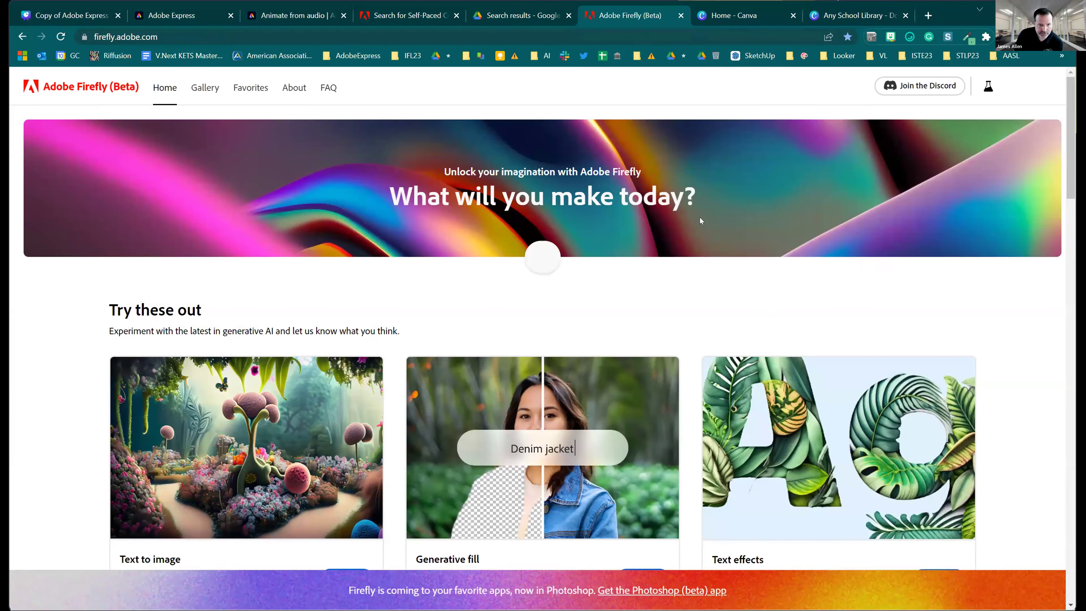
Step: Generate images from the "Toy photographer, on the sidelines of a soccer field" sample prompt in Text to image, and start but cancel downloading one result
{"action": "scroll", "coordinate": [648, 431], "scroll_direction": "down", "scroll_amount": 6}
{"action": "scroll", "coordinate": [199, 354], "scroll_direction": "up", "scroll_amount": 3}
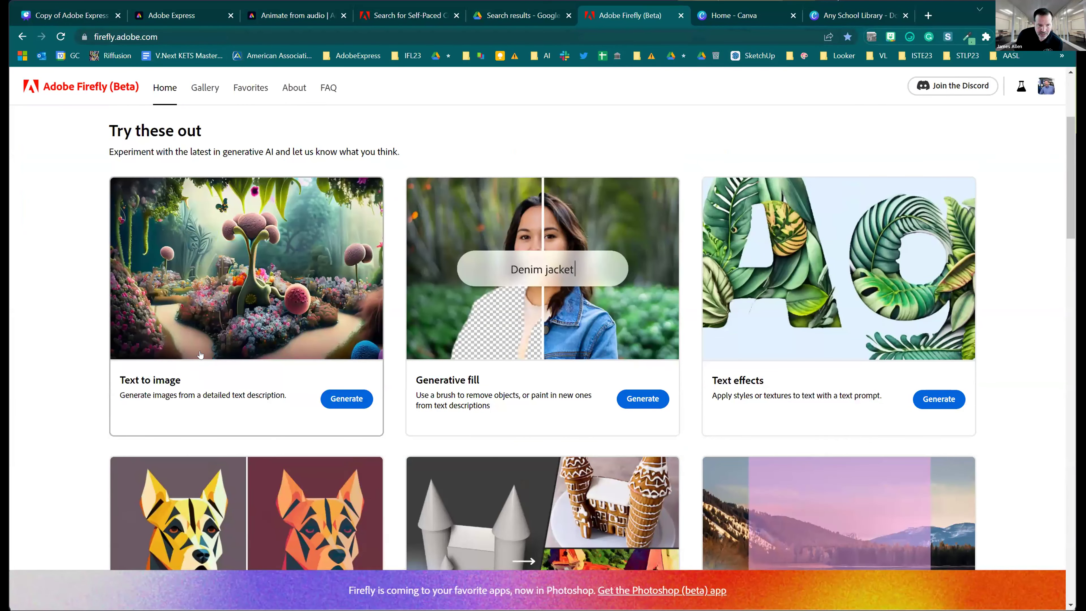
{"action": "left_click", "coordinate": [278, 286]}
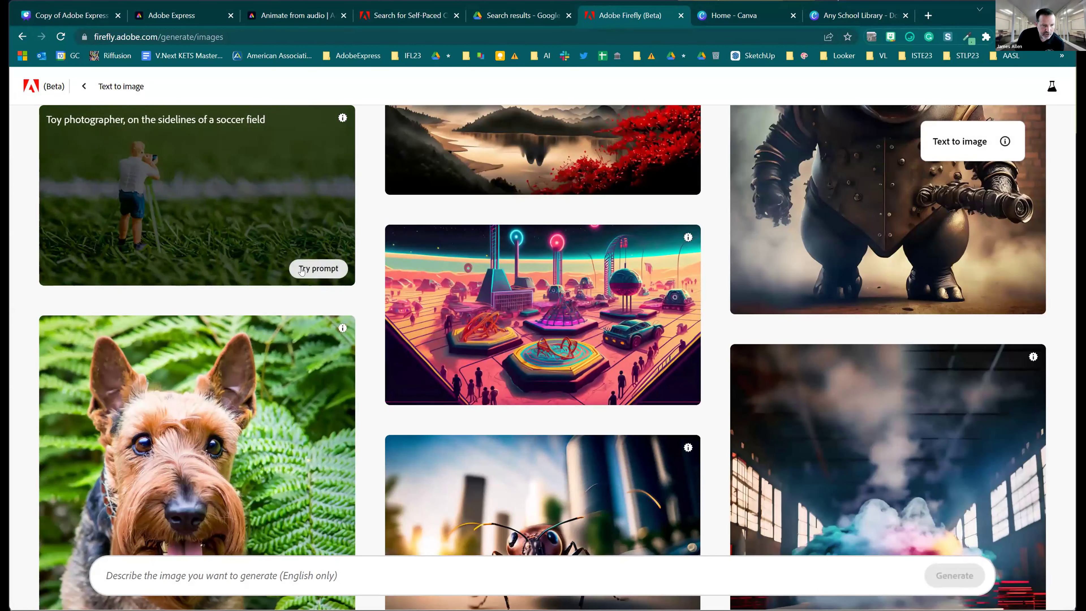
{"action": "left_click", "coordinate": [318, 269]}
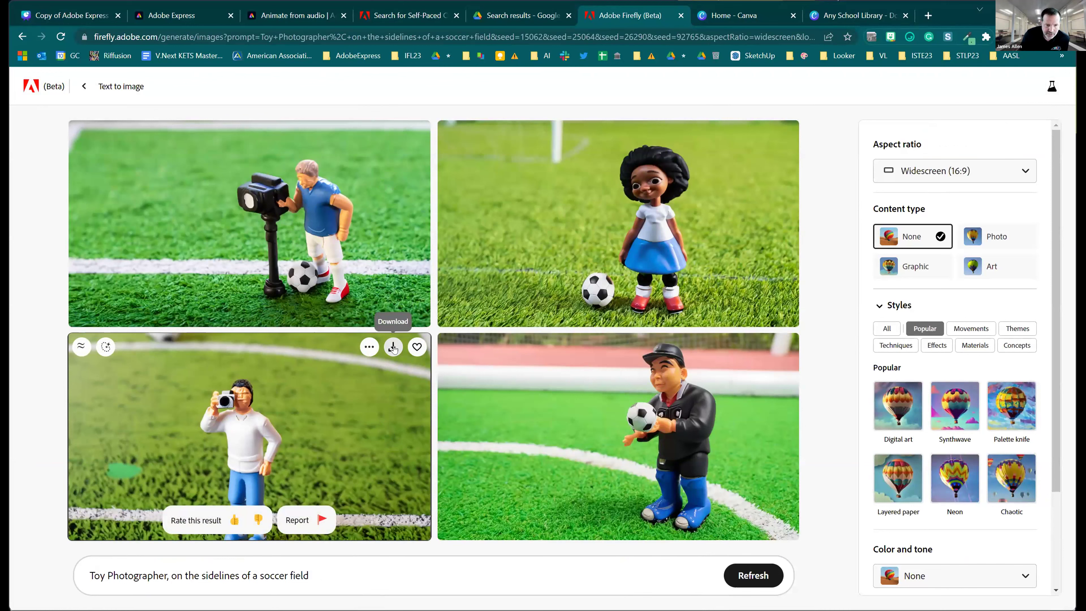
{"action": "left_click", "coordinate": [393, 348]}
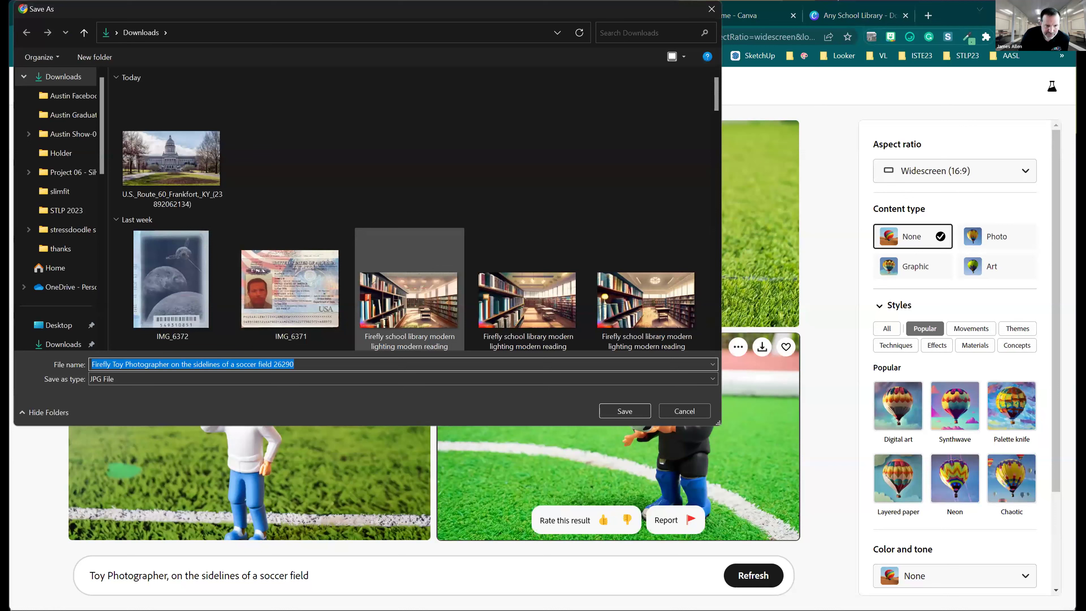
{"action": "left_click", "coordinate": [684, 414]}
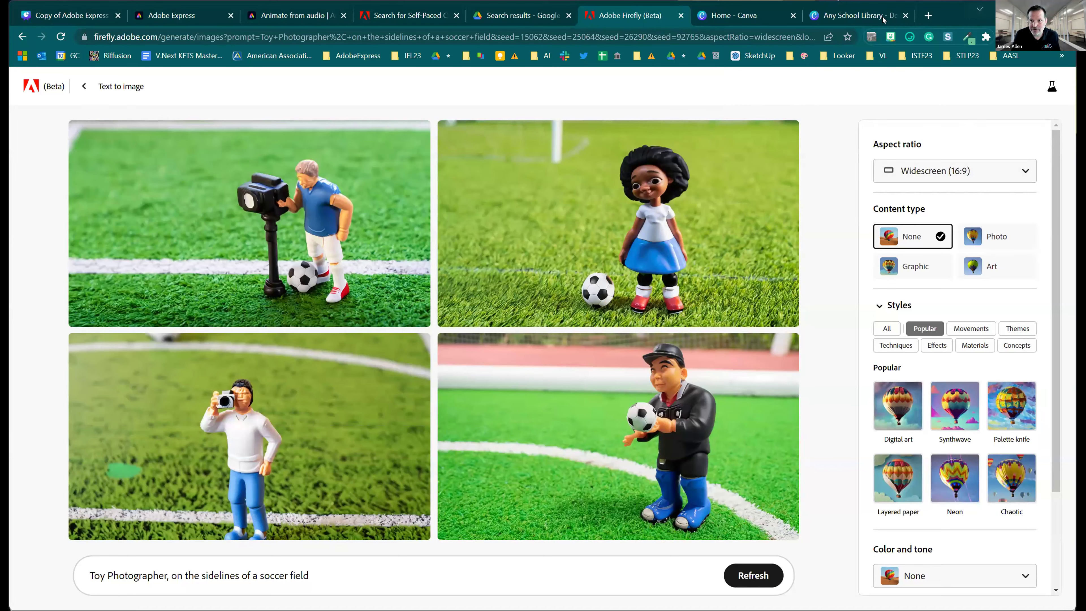
Step: Open the Adobe Express beta site at new.express.adobe.com in a new browser tab
{"action": "left_click", "coordinate": [928, 15]}
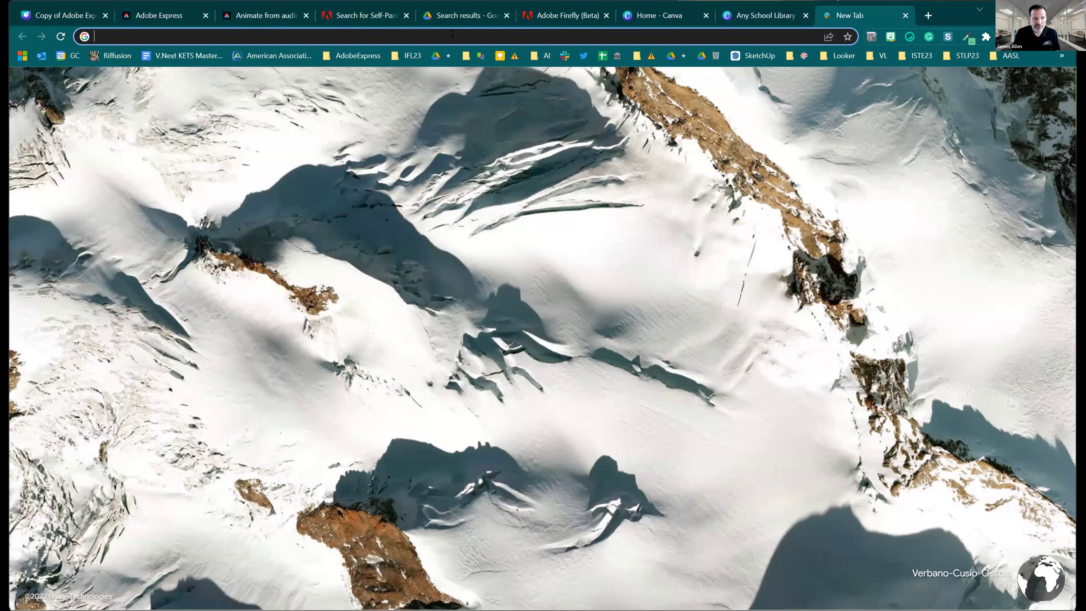
{"action": "left_click", "coordinate": [452, 36]}
{"action": "type", "text": "new.express.adobe.com"}
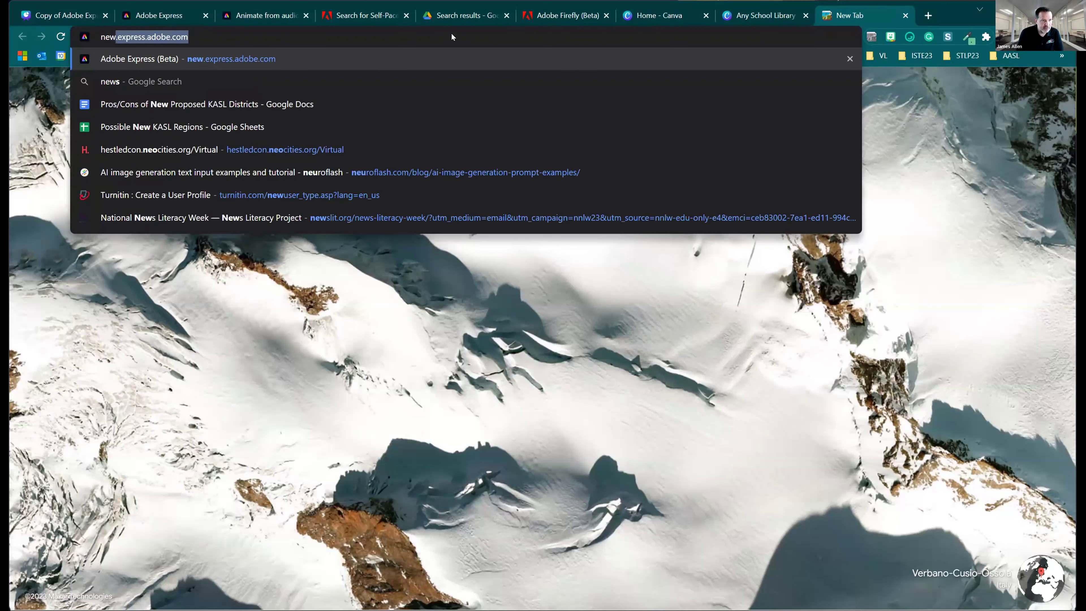
{"action": "key", "text": "Return"}
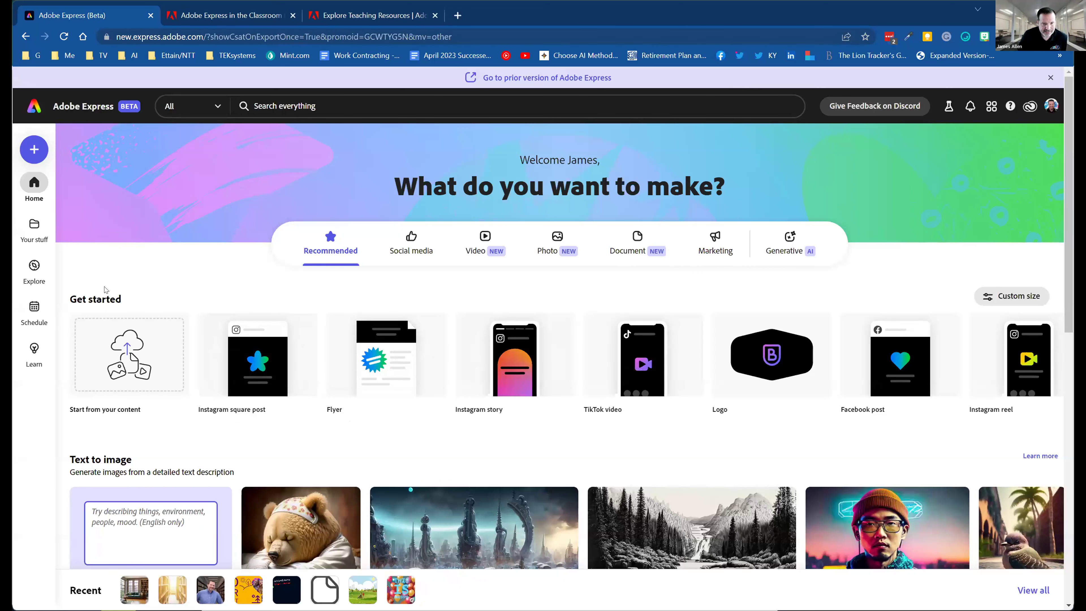
Step: Look over the Adobe Express home page and create a new Instagram reel project
{"action": "scroll", "coordinate": [198, 260], "scroll_direction": "down", "scroll_amount": 4}
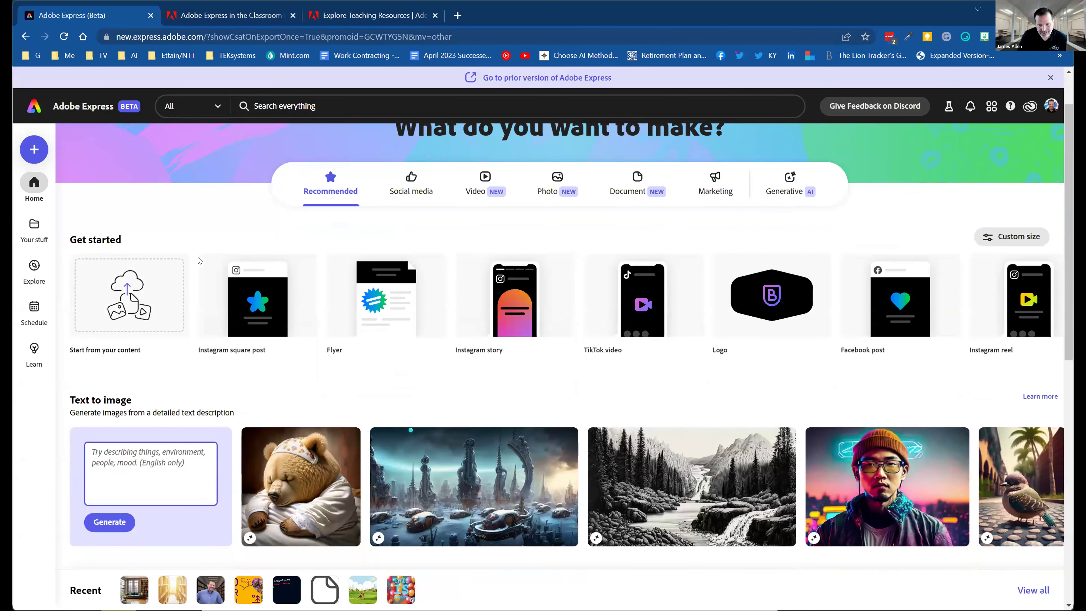
{"action": "scroll", "coordinate": [218, 257], "scroll_direction": "up", "scroll_amount": 4}
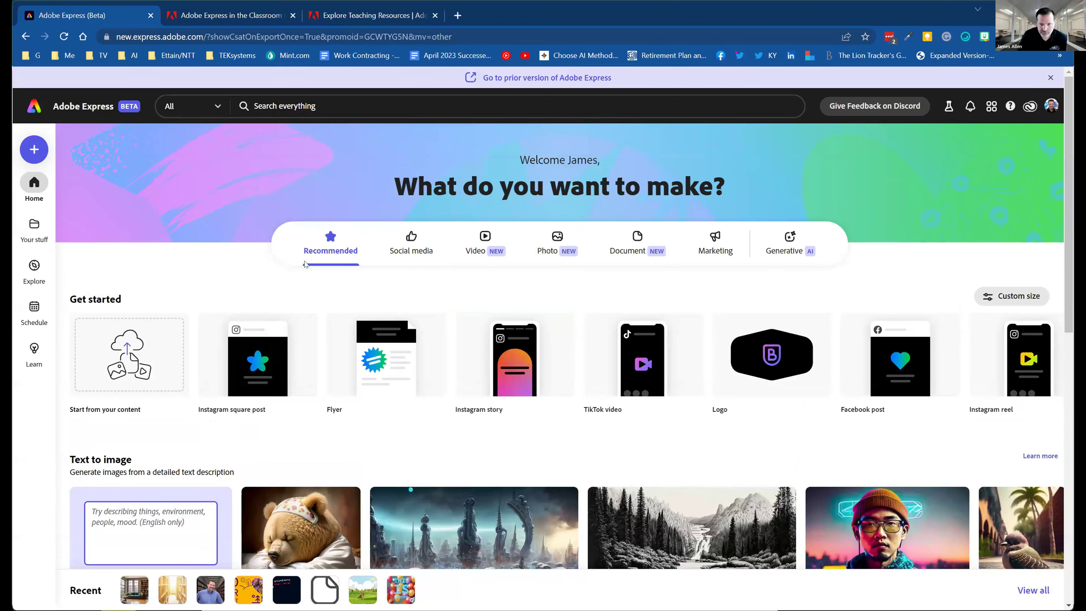
{"action": "scroll", "coordinate": [163, 228], "scroll_direction": "down", "scroll_amount": 3}
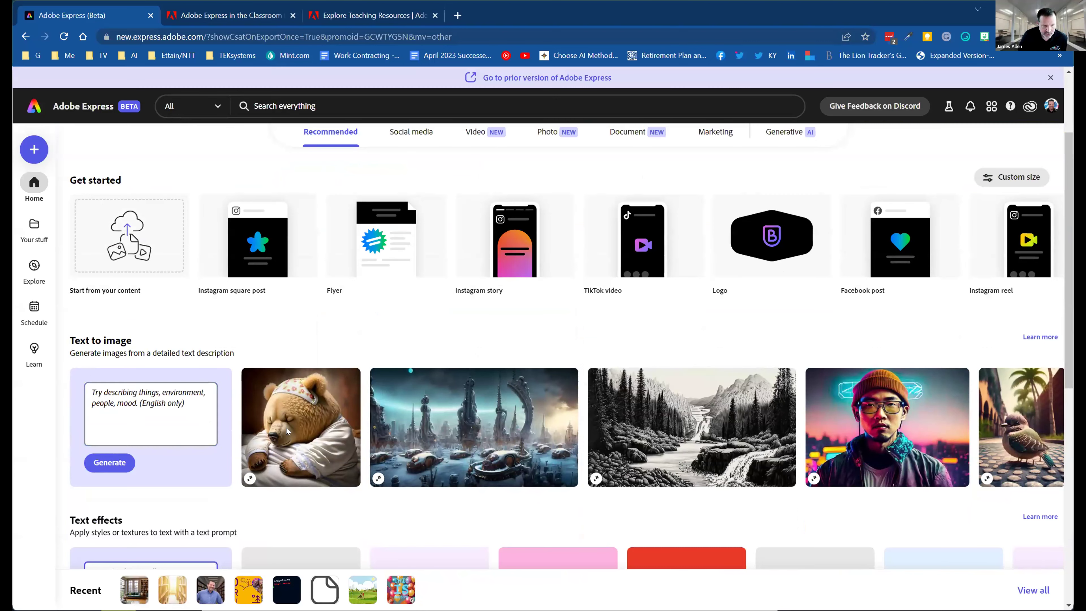
{"action": "scroll", "coordinate": [259, 414], "scroll_direction": "down", "scroll_amount": 1}
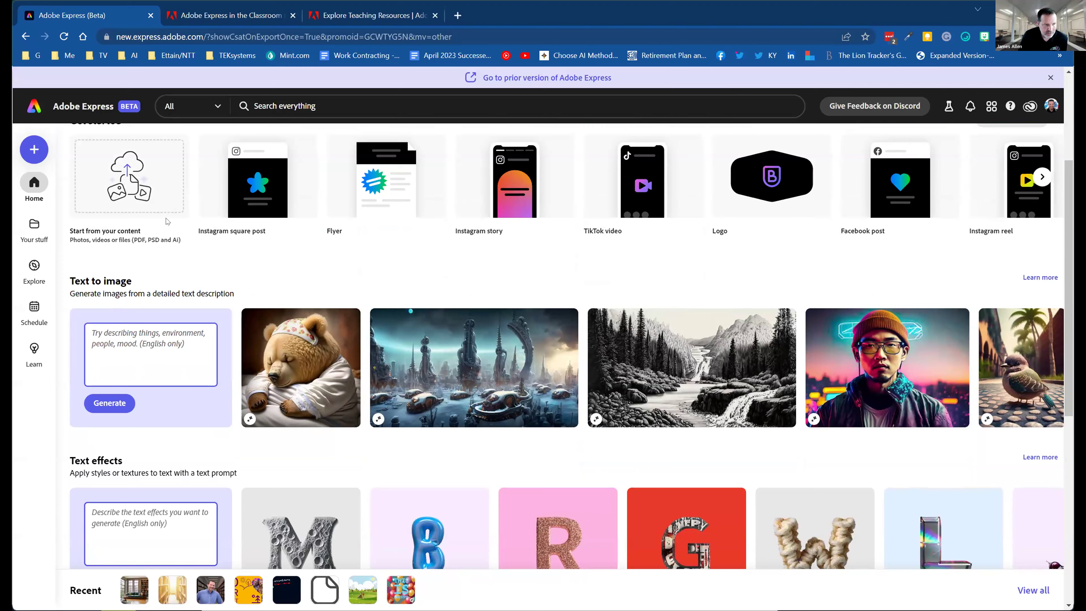
{"action": "scroll", "coordinate": [147, 234], "scroll_direction": "up", "scroll_amount": 5}
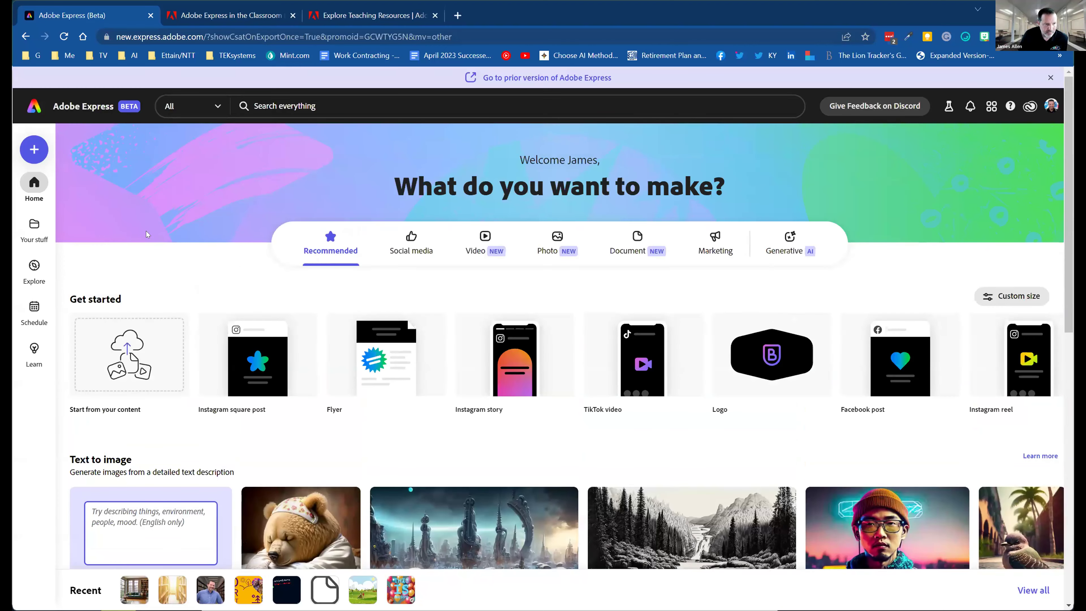
{"action": "left_click", "coordinate": [49, 154]}
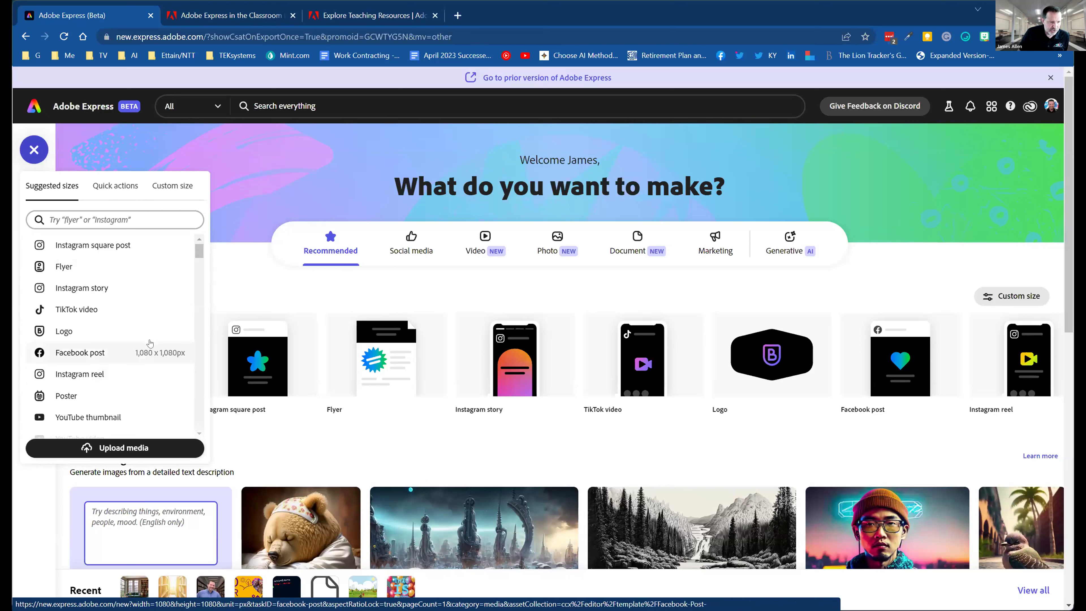
{"action": "left_click", "coordinate": [91, 376]}
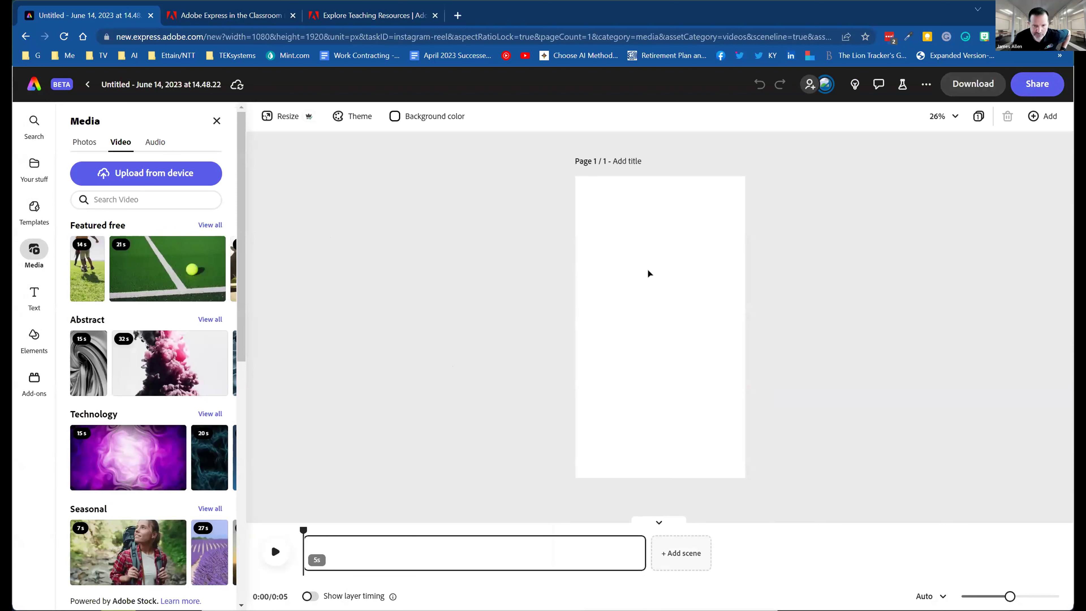
Step: Add the 20-second dark blue abstract video from the Technology collection to the blank reel page and preview it
{"action": "scroll", "coordinate": [143, 265], "scroll_direction": "down", "scroll_amount": 1}
{"action": "scroll", "coordinate": [143, 267], "scroll_direction": "up", "scroll_amount": 1}
{"action": "scroll", "coordinate": [145, 361], "scroll_direction": "down", "scroll_amount": 2}
{"action": "mouse_move", "coordinate": [148, 357]}
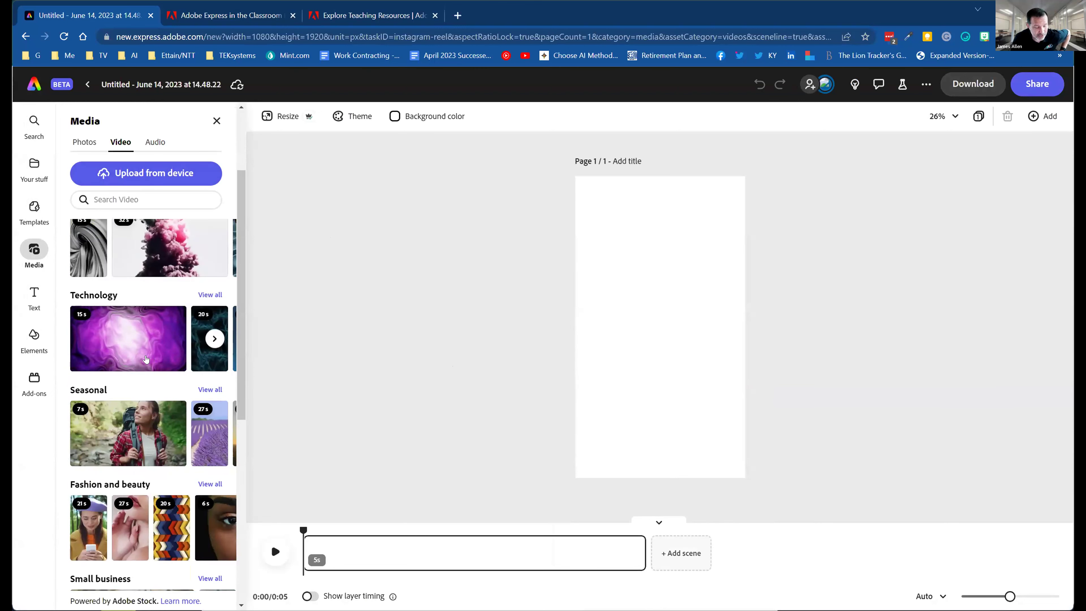
{"action": "scroll", "coordinate": [160, 318], "scroll_direction": "down", "scroll_amount": 1}
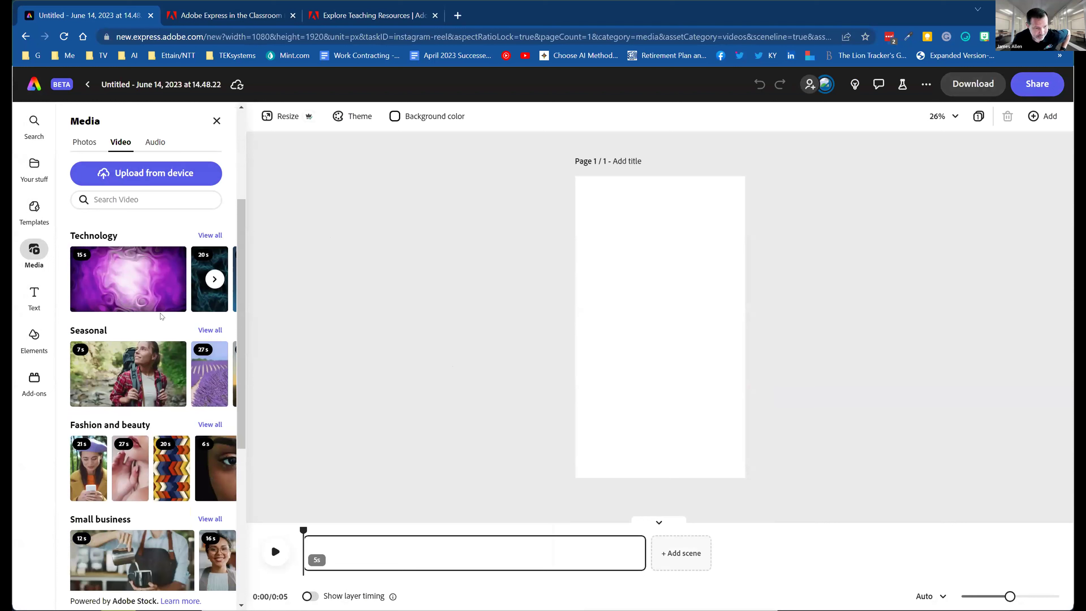
{"action": "left_click", "coordinate": [211, 305]}
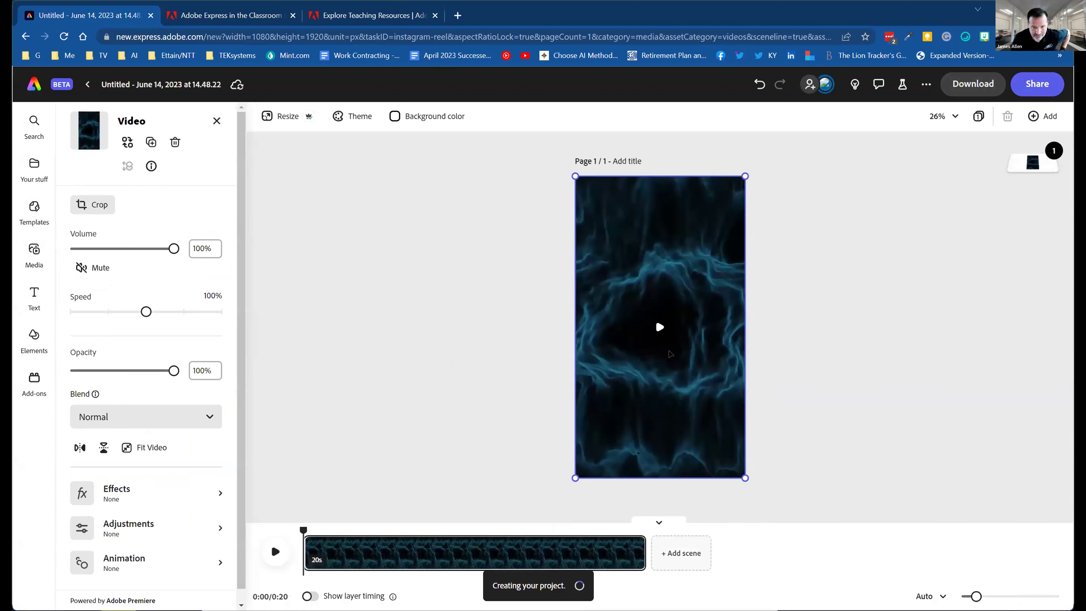
{"action": "left_click", "coordinate": [660, 328]}
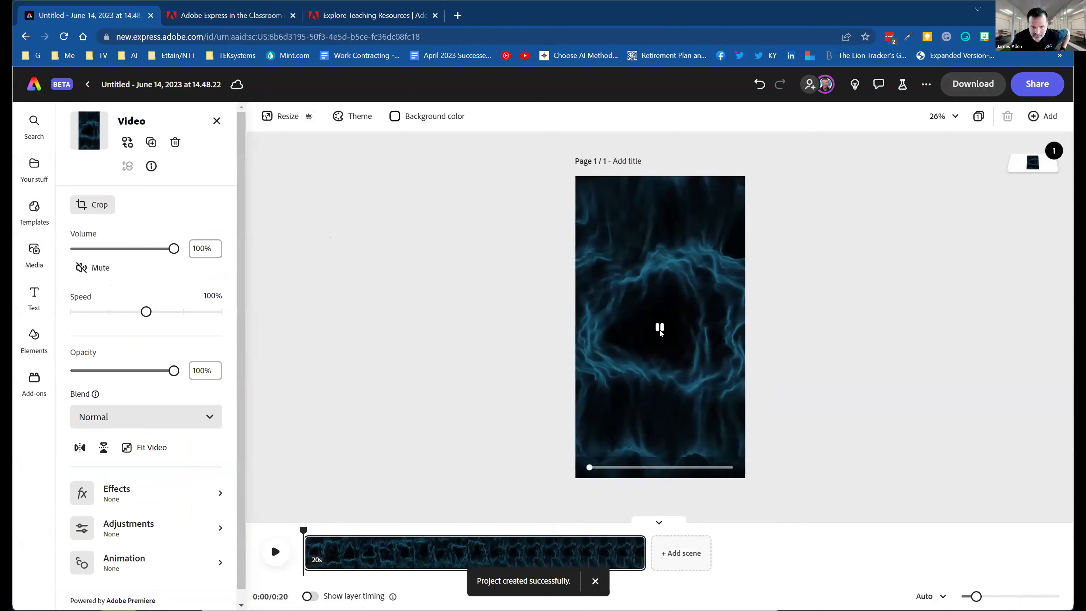
{"action": "left_click", "coordinate": [370, 347]}
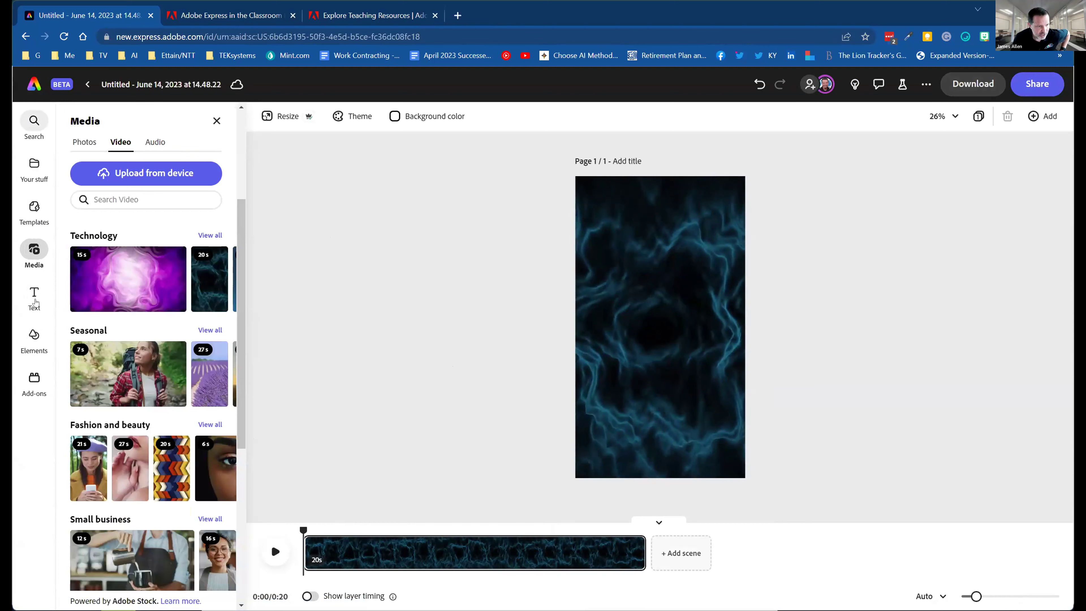
Step: Add the text "This is so much better" over the video, apply the Dynamic text layout and enlarge it to nearly the page width
{"action": "left_click", "coordinate": [35, 302]}
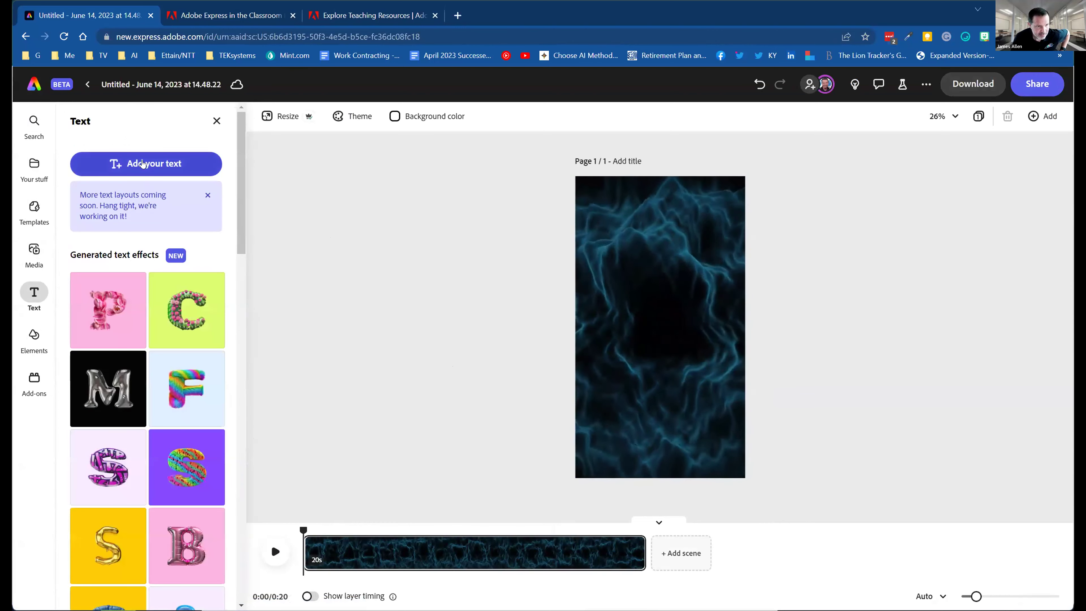
{"action": "left_click", "coordinate": [143, 164]}
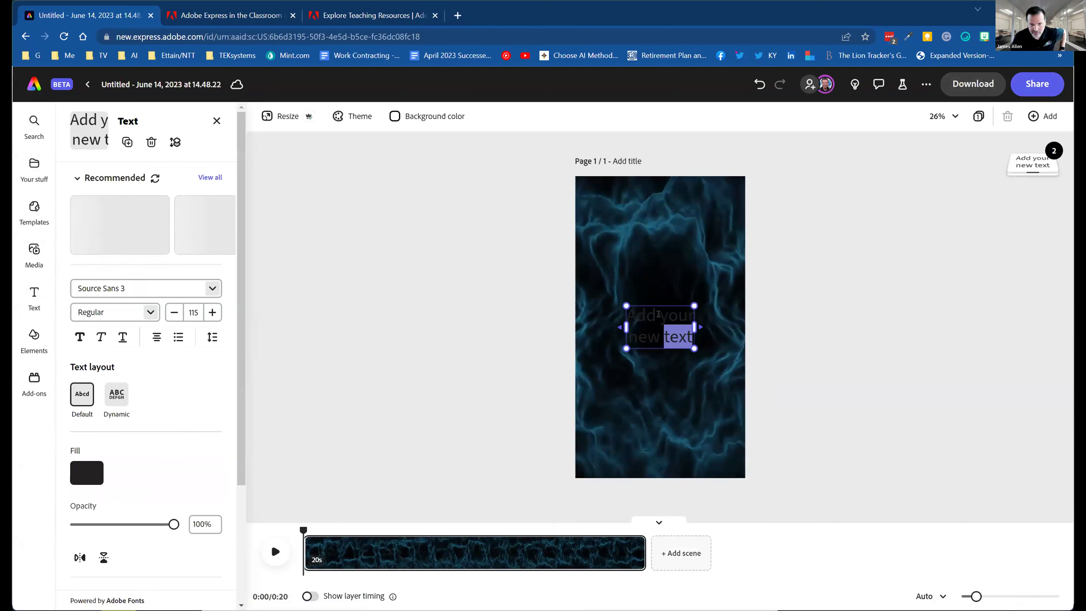
{"action": "left_click_drag", "start_coordinate": [627, 312], "coordinate": [695, 345]}
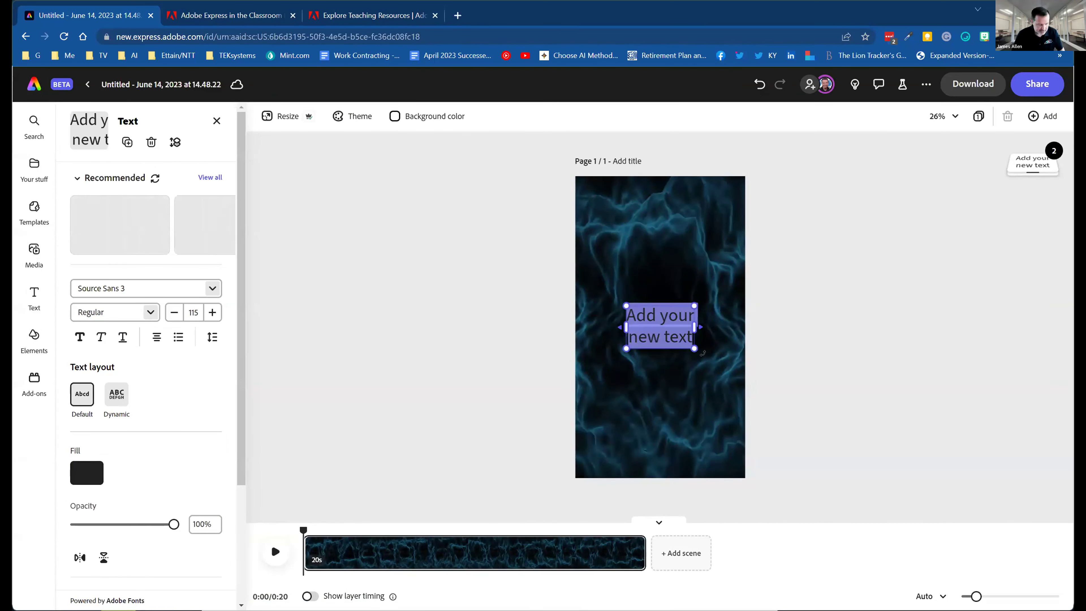
{"action": "type", "text": "This is so much better"}
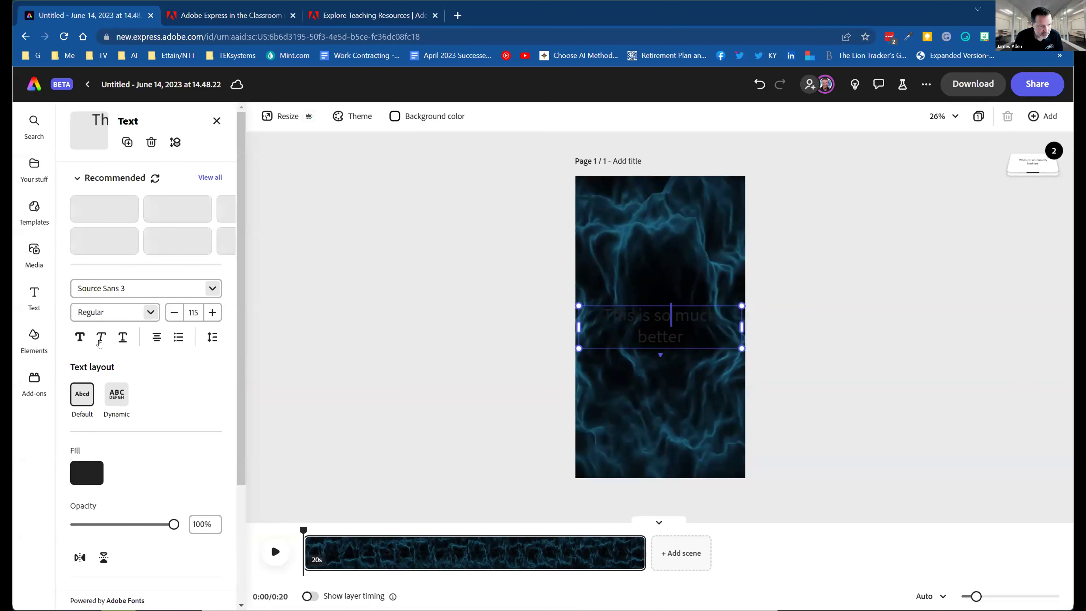
{"action": "left_click", "coordinate": [114, 398]}
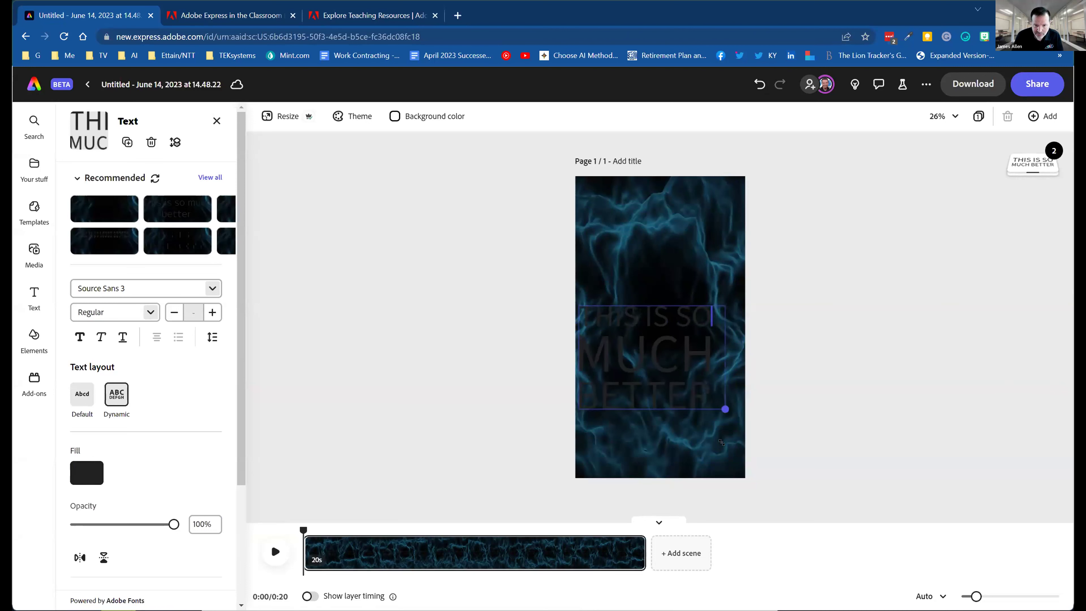
{"action": "left_click_drag", "start_coordinate": [721, 458], "coordinate": [725, 458]}
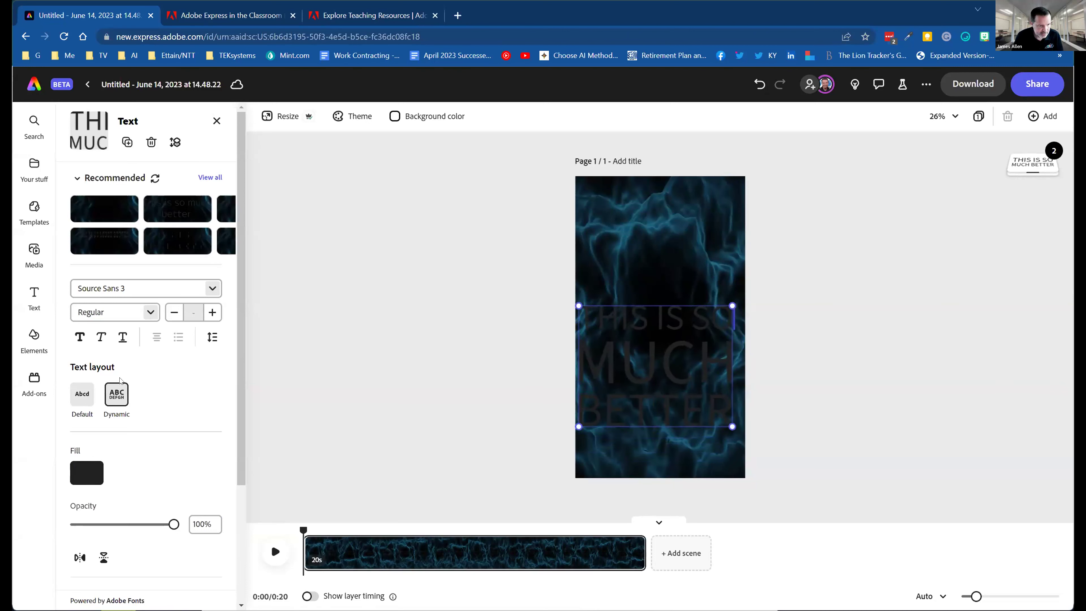
Step: Set the fill of all the overlay text to white and move the text to the upper part of the page
{"action": "left_click", "coordinate": [87, 472]}
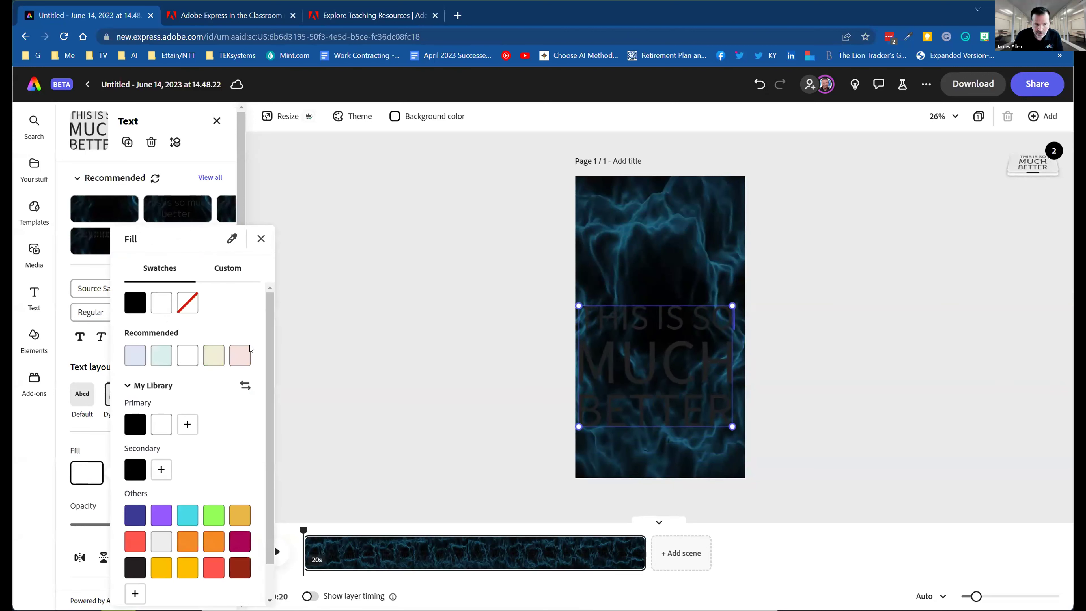
{"action": "left_click", "coordinate": [602, 374]}
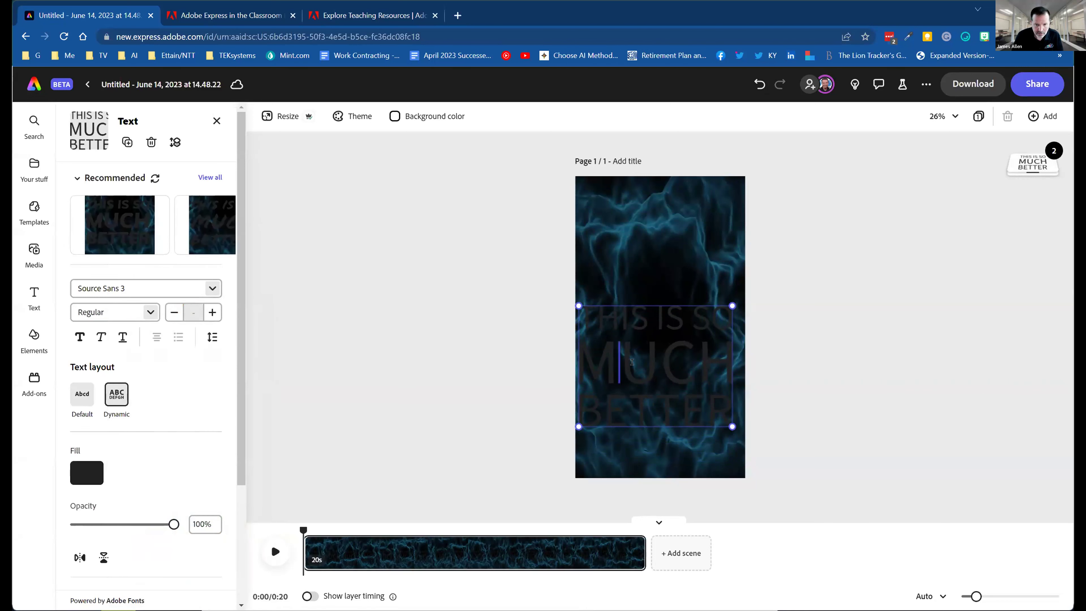
{"action": "key", "text": "ctrl+a"}
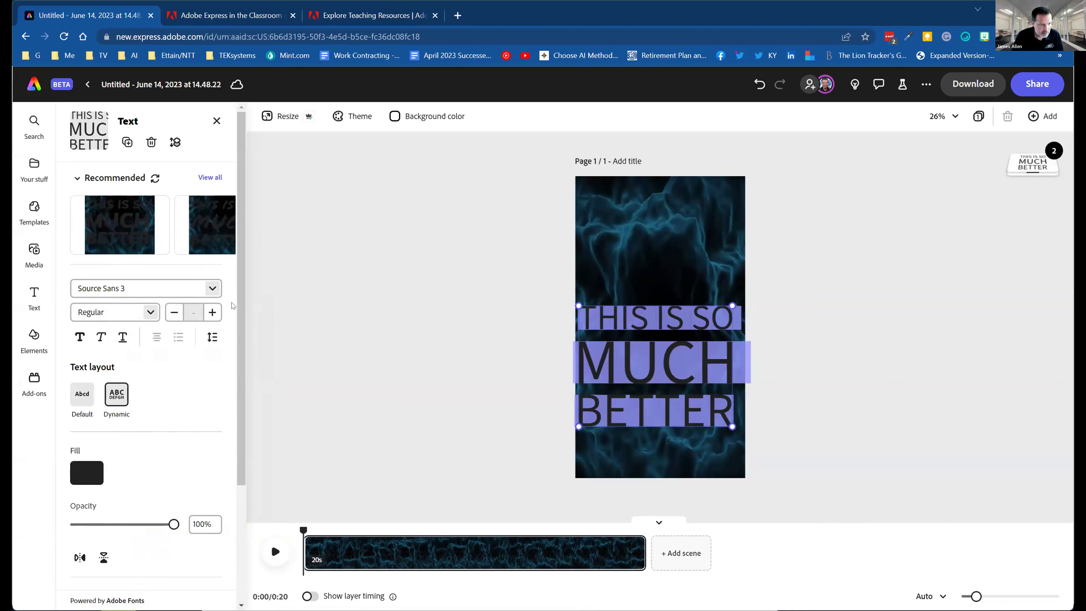
{"action": "left_click", "coordinate": [93, 482]}
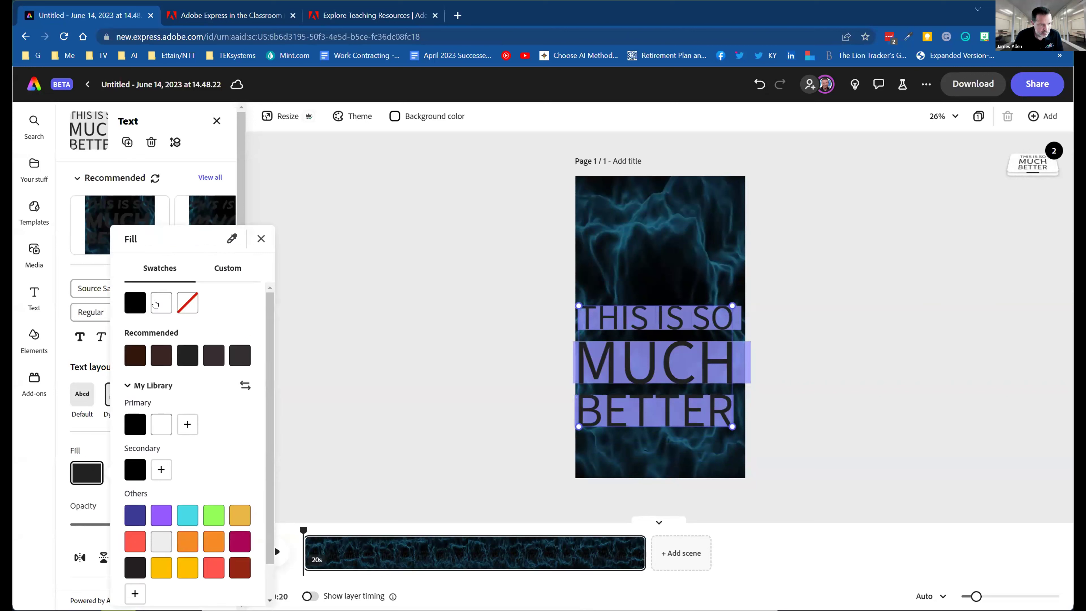
{"action": "left_click", "coordinate": [156, 303]}
{"action": "key", "text": "Escape"}
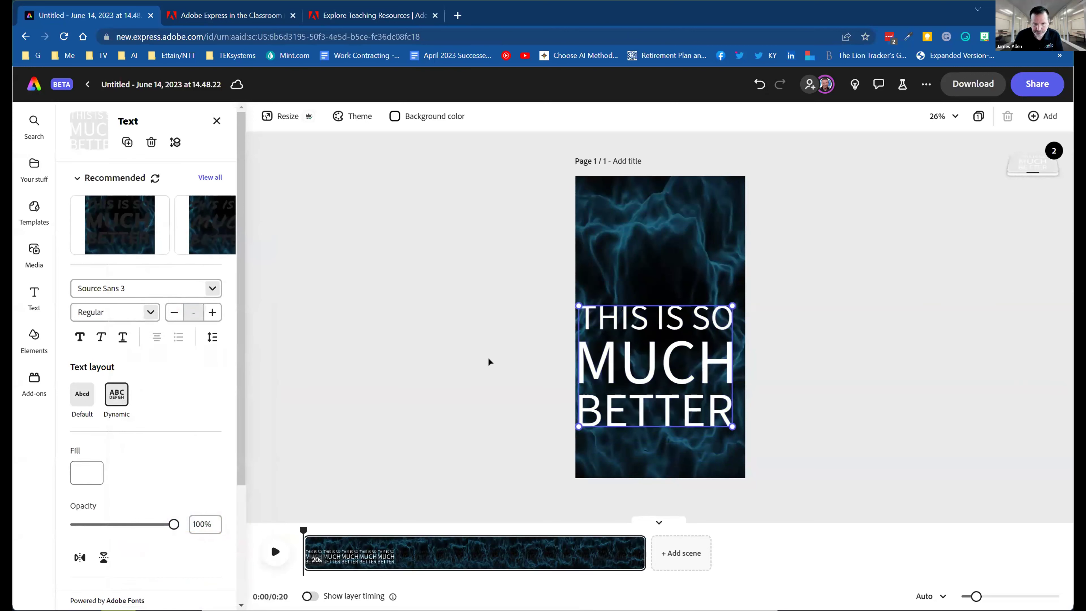
{"action": "left_click_drag", "start_coordinate": [628, 337], "coordinate": [632, 226]}
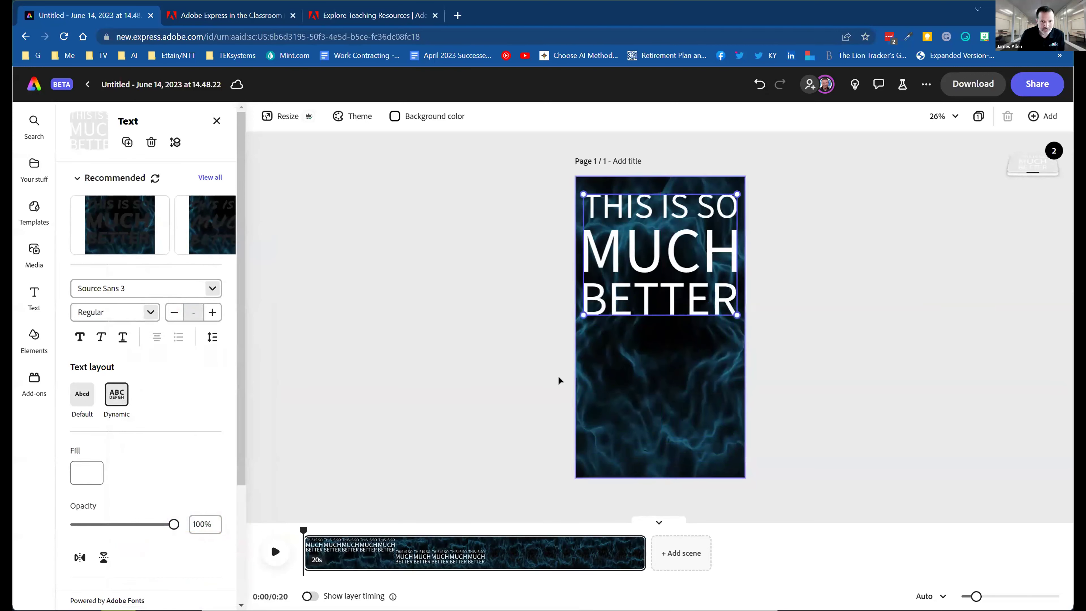
Step: Give the overlay text a Drop animation for its entrance and a Spin animation for its exit
{"action": "scroll", "coordinate": [145, 456], "scroll_direction": "down", "scroll_amount": 4}
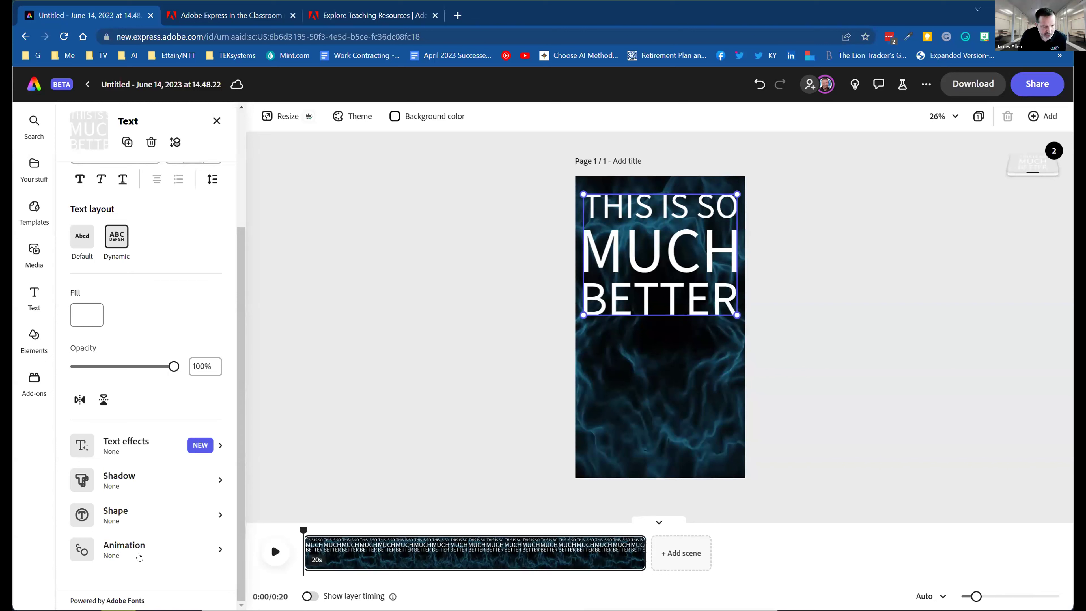
{"action": "left_click", "coordinate": [137, 547]}
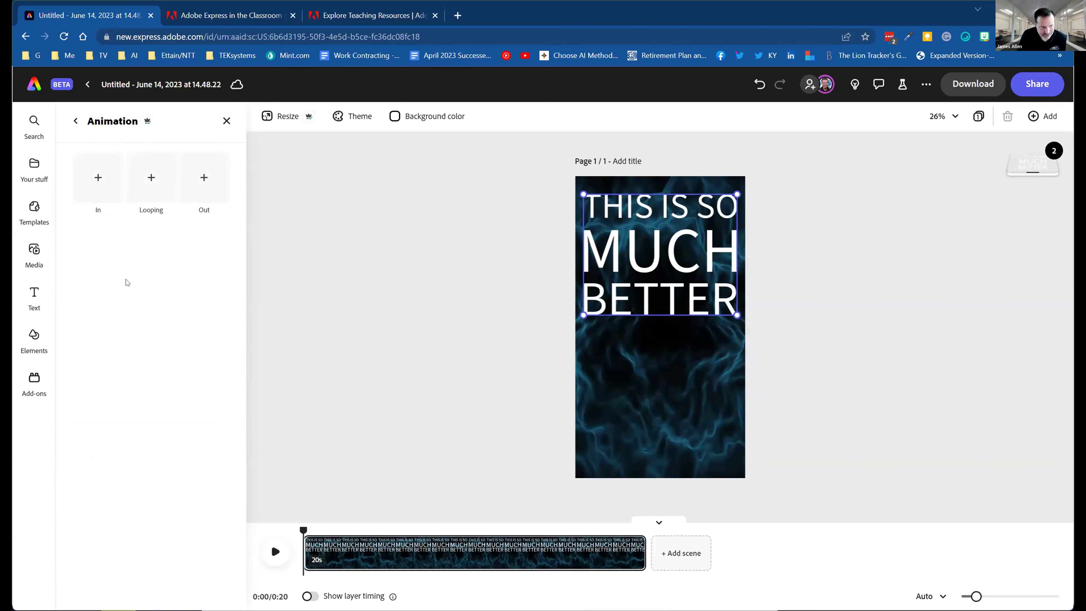
{"action": "left_click", "coordinate": [97, 177]}
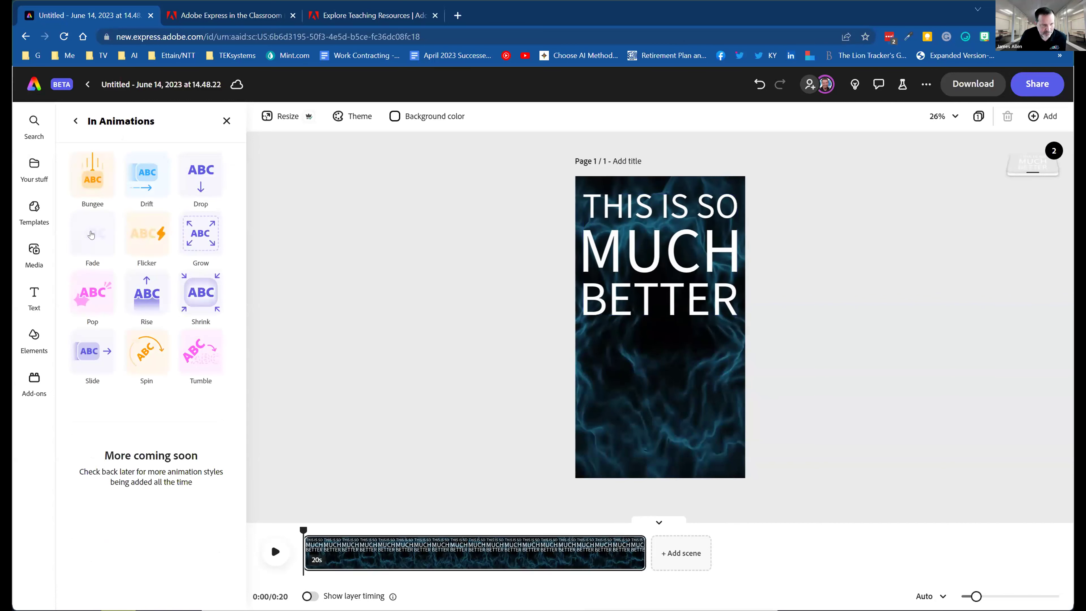
{"action": "left_click", "coordinate": [183, 178]}
{"action": "left_click", "coordinate": [204, 178]}
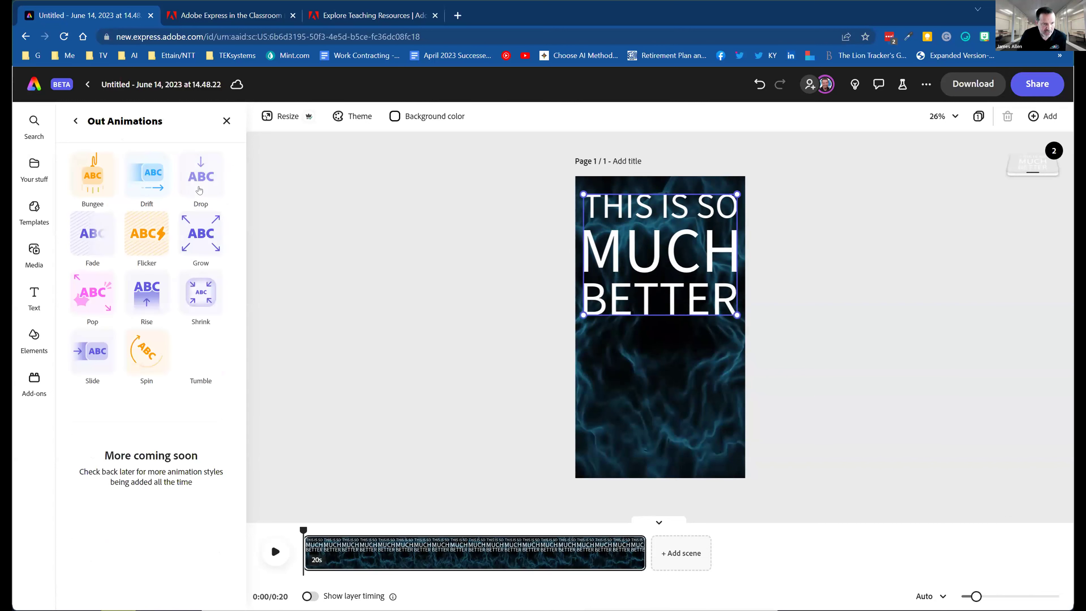
{"action": "left_click", "coordinate": [151, 362]}
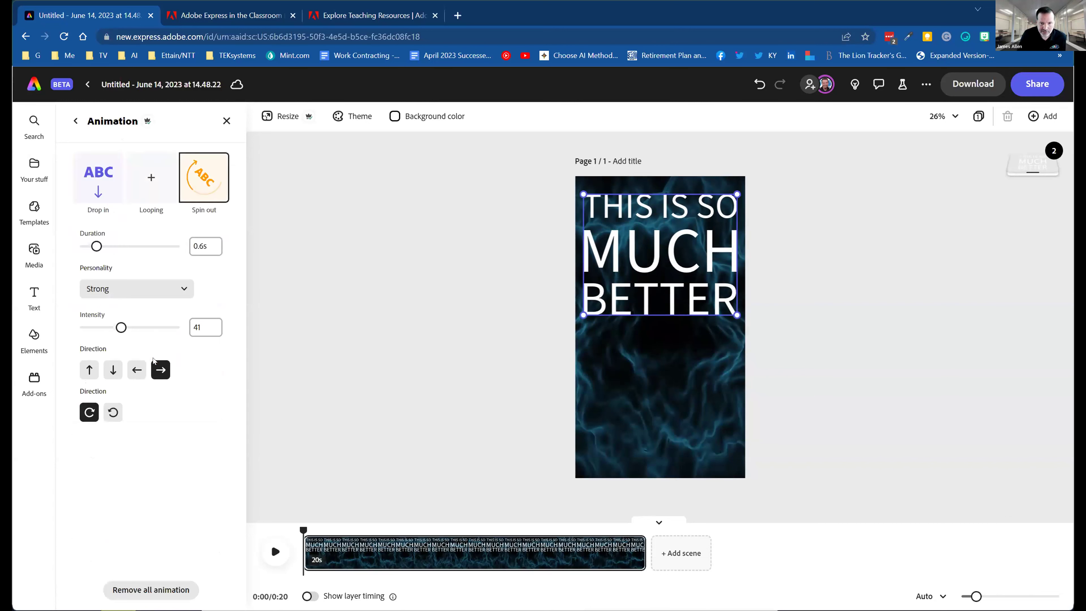
Step: Preview the animated scene and trim it from its end to about 3.9 seconds
{"action": "left_click", "coordinate": [276, 551]}
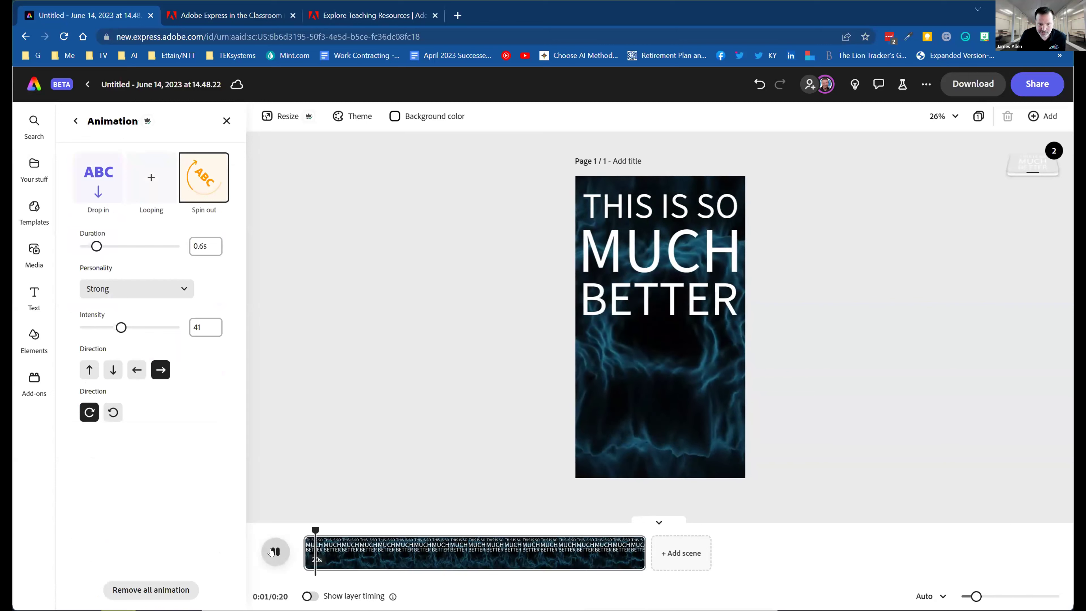
{"action": "left_click_drag", "start_coordinate": [640, 552], "coordinate": [439, 551]}
{"action": "left_click", "coordinate": [275, 551]}
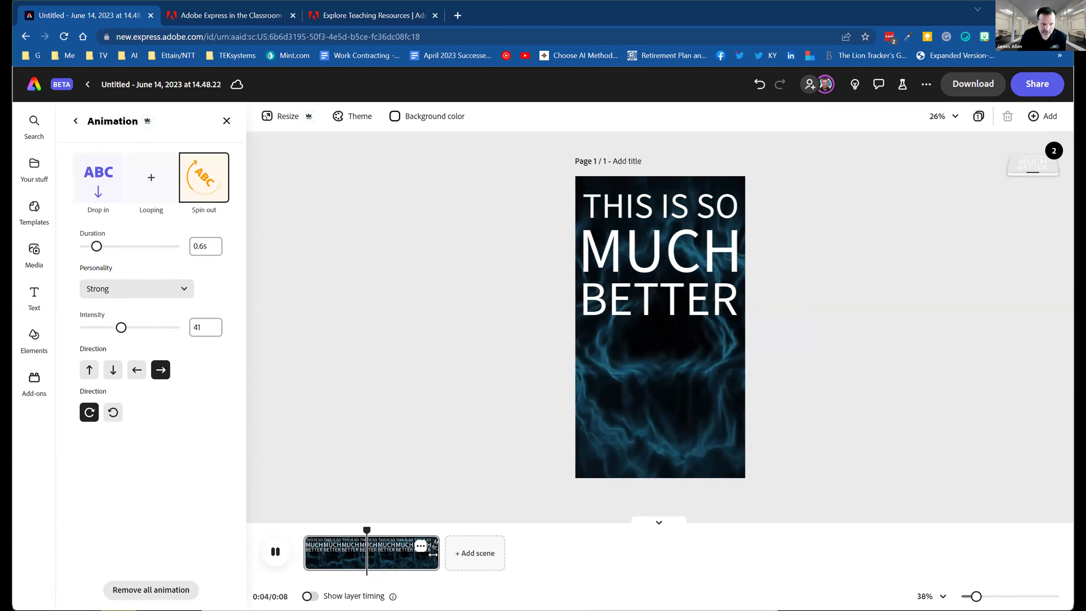
{"action": "left_click_drag", "start_coordinate": [439, 552], "coordinate": [362, 554]}
{"action": "left_click", "coordinate": [275, 551]}
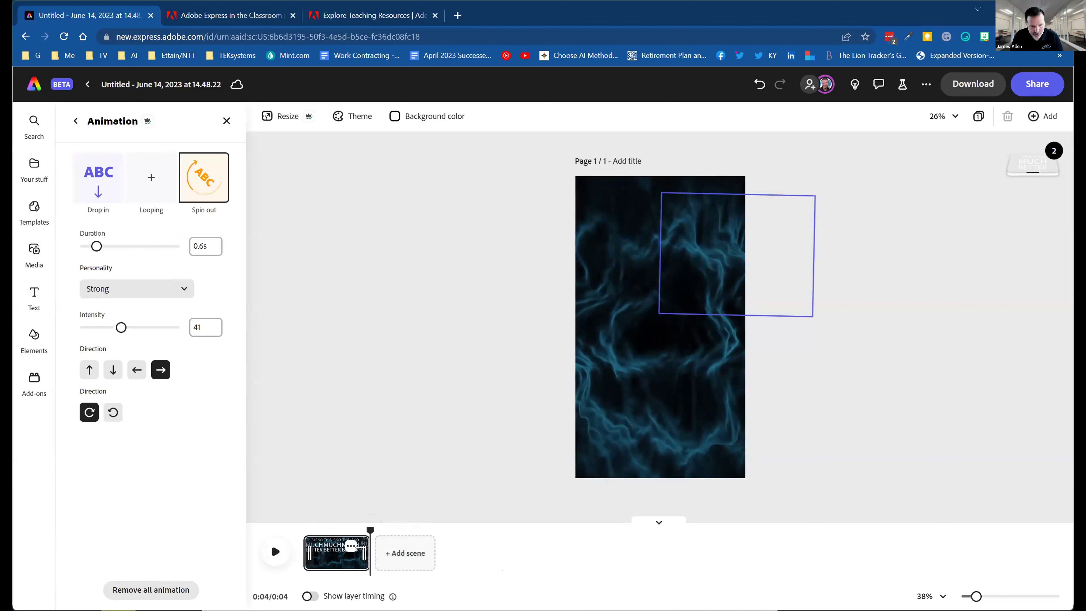
{"action": "left_click", "coordinate": [350, 547]}
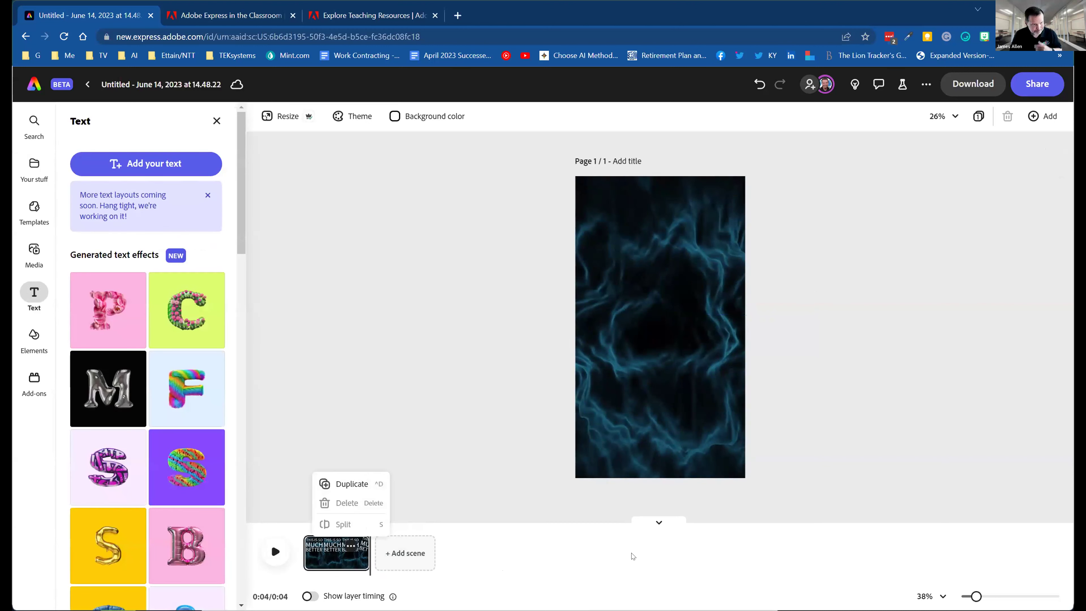
Step: Generate an Art image on the page from the text prompt "school libraries are awesome"
{"action": "left_click", "coordinate": [33, 252]}
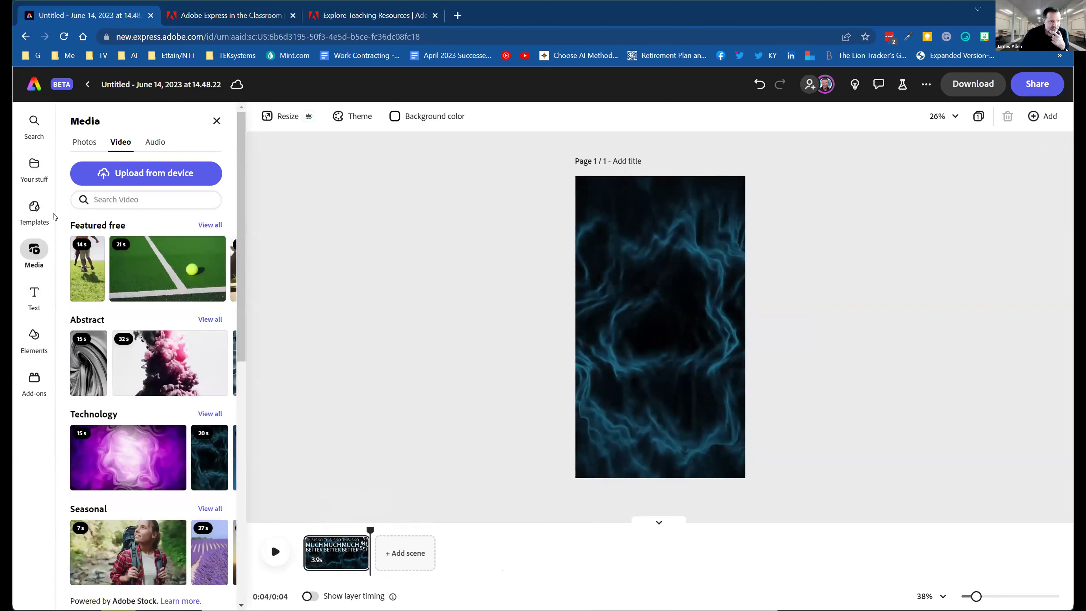
{"action": "left_click", "coordinate": [97, 143]}
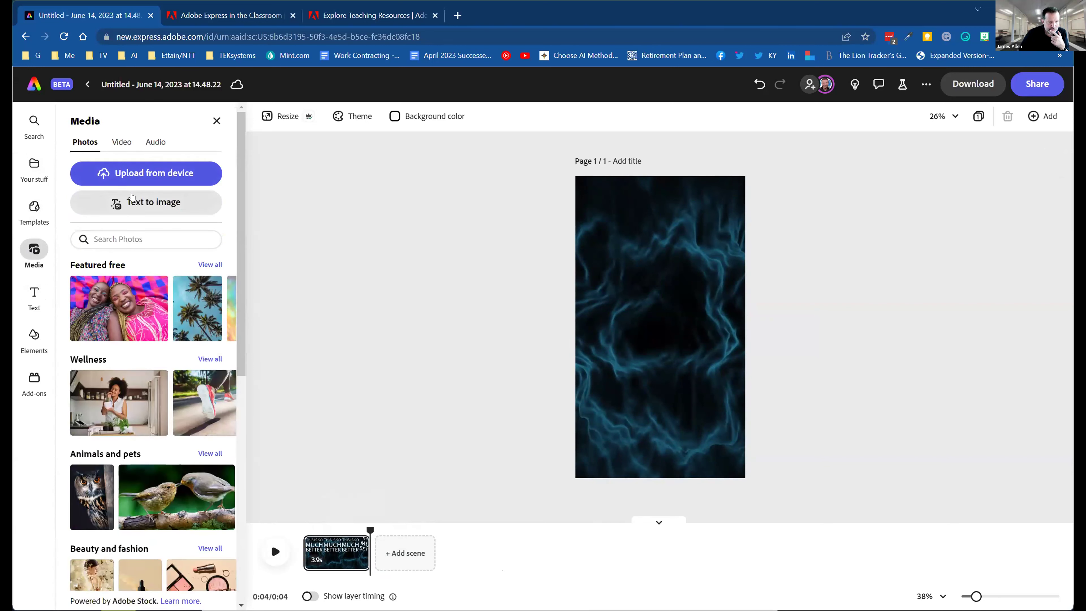
{"action": "left_click", "coordinate": [165, 201]}
{"action": "left_click", "coordinate": [121, 253]}
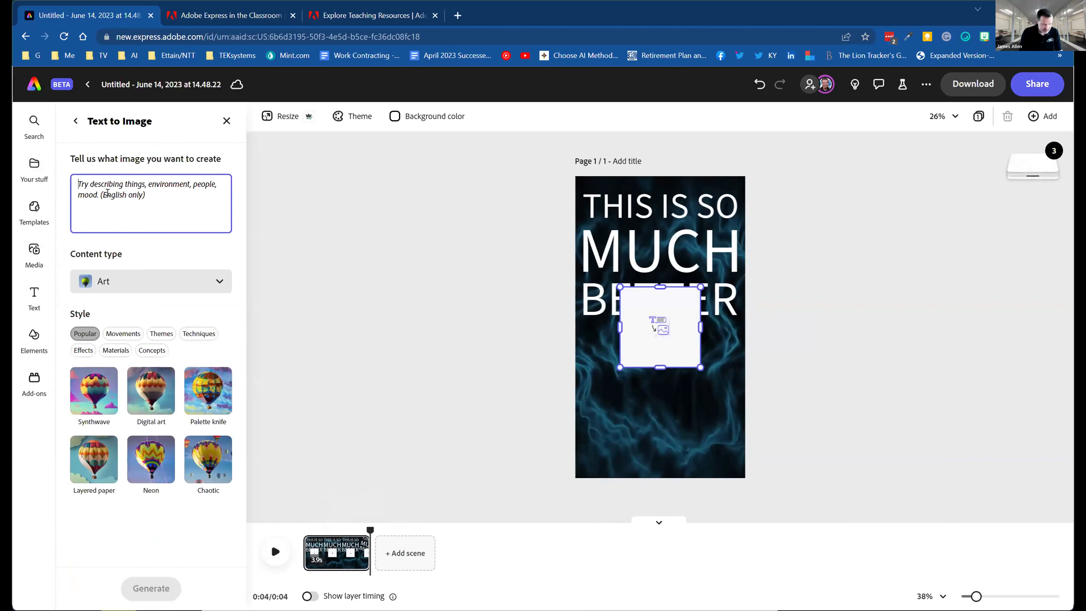
{"action": "type", "text": "school libraries are awesome"}
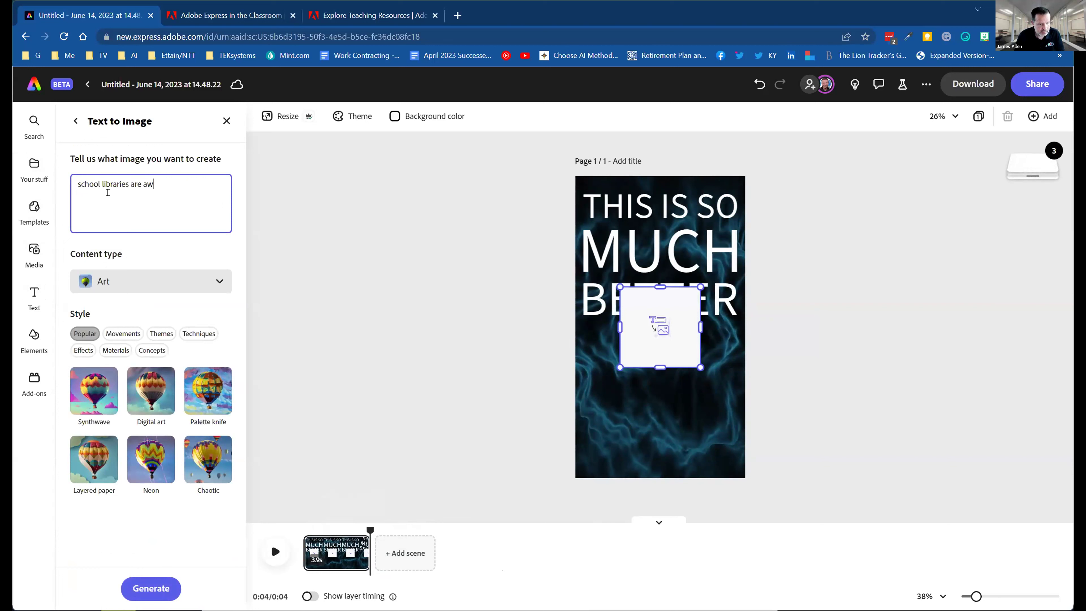
{"action": "left_click", "coordinate": [156, 589]}
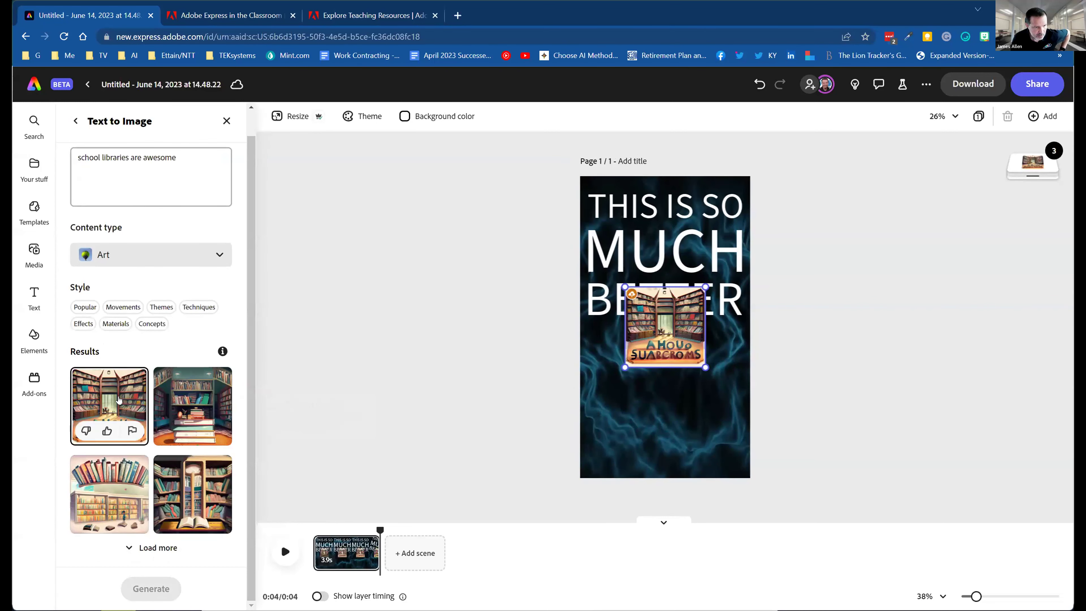
Step: Enlarge the generated library image to nearly the page width and place it below the text
{"action": "left_click_drag", "start_coordinate": [700, 363], "coordinate": [737, 460]}
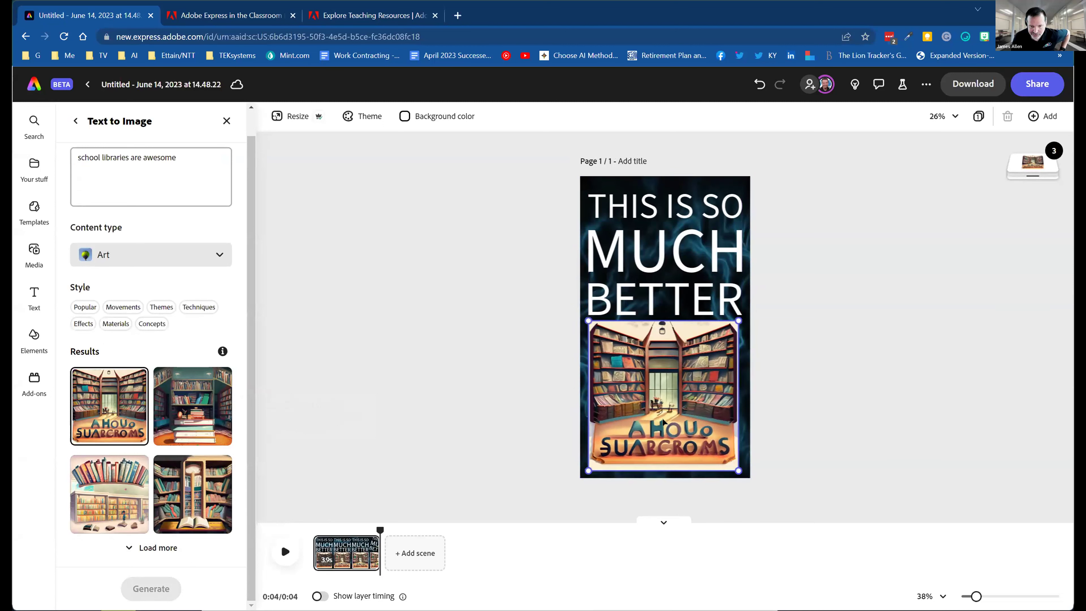
{"action": "left_click", "coordinate": [789, 355]}
{"action": "left_click", "coordinate": [701, 372]}
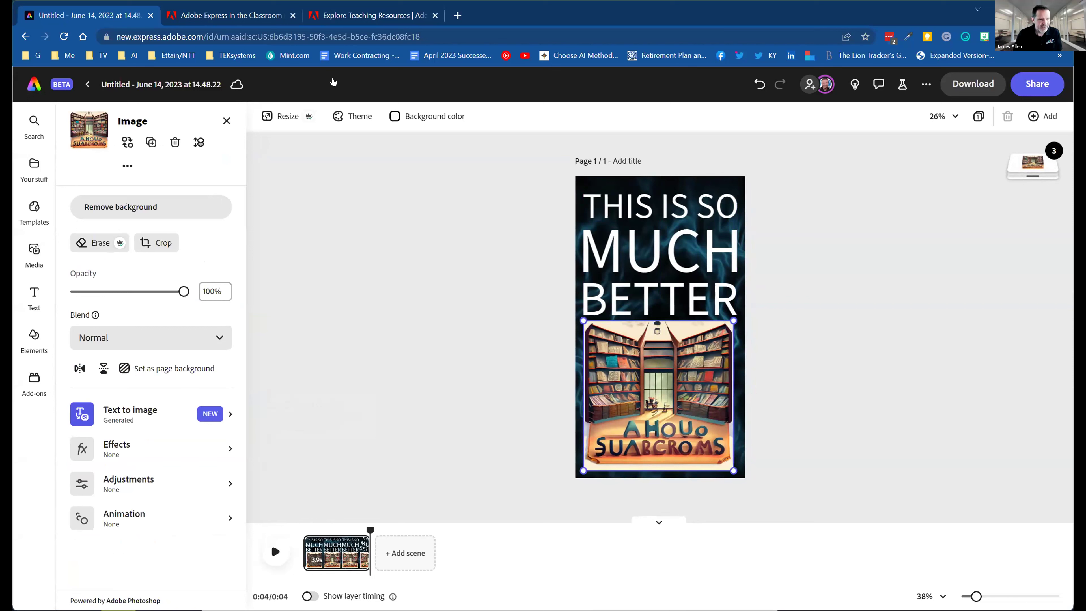
Step: Browse the Instagram reel templates
{"action": "left_click", "coordinate": [34, 212]}
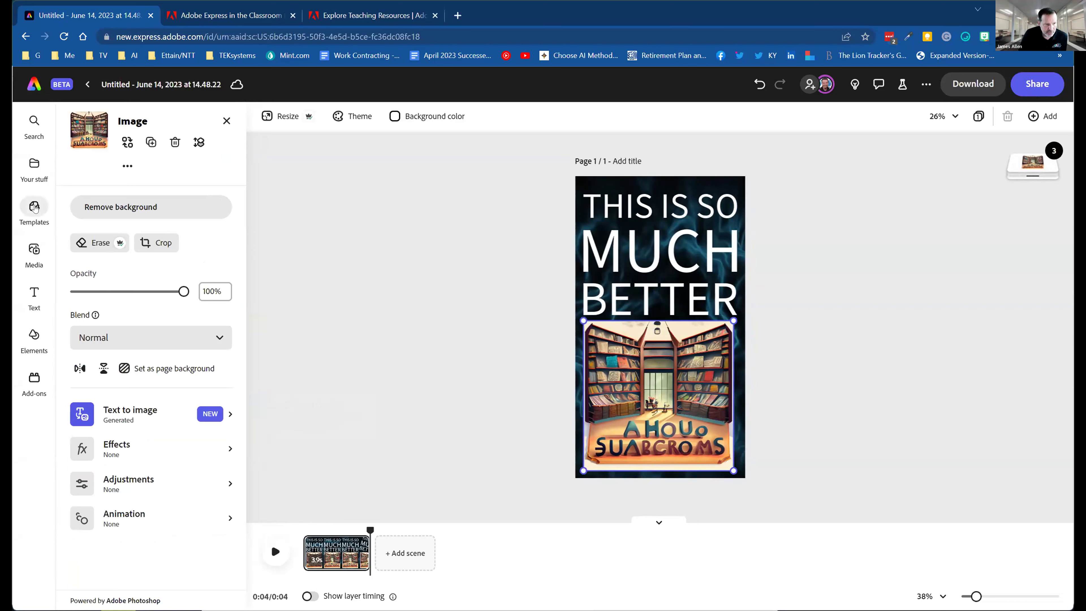
{"action": "scroll", "coordinate": [155, 284], "scroll_direction": "down", "scroll_amount": 10}
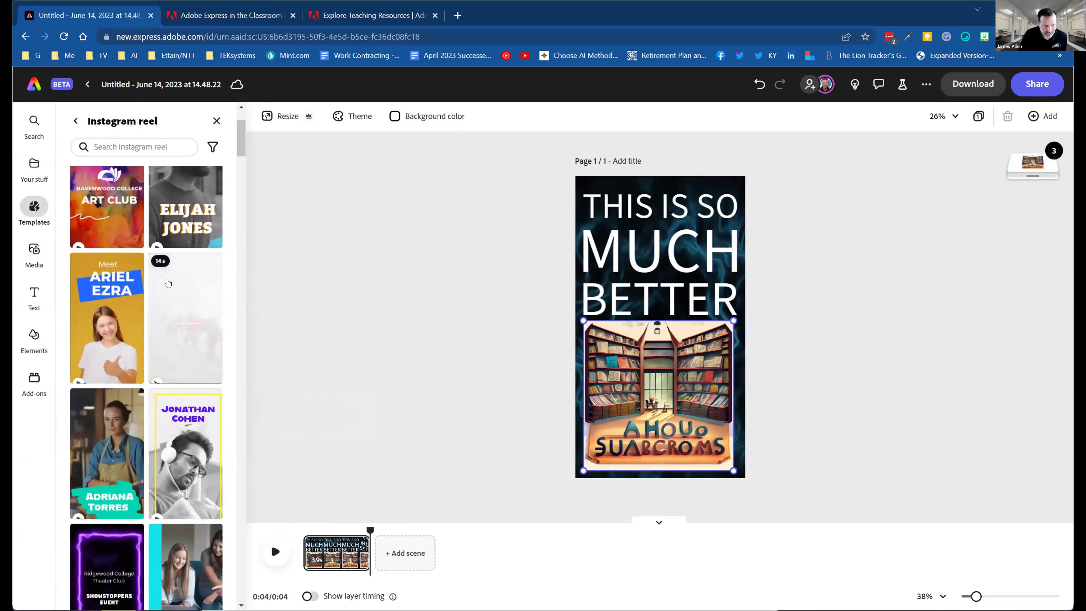
{"action": "scroll", "coordinate": [150, 254], "scroll_direction": "down", "scroll_amount": 10}
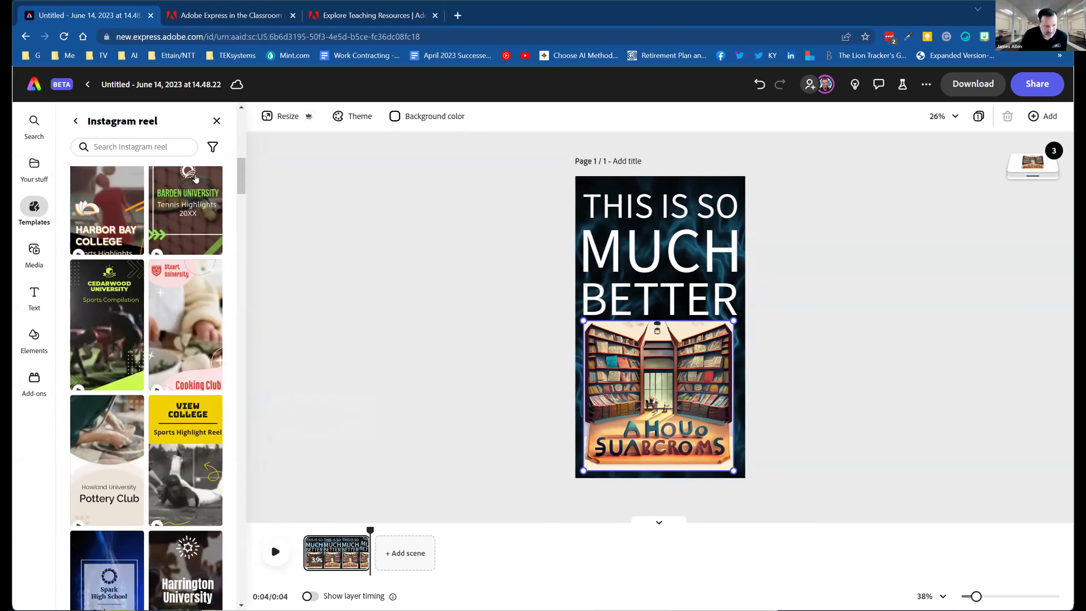
{"action": "scroll", "coordinate": [161, 323], "scroll_direction": "down", "scroll_amount": 15}
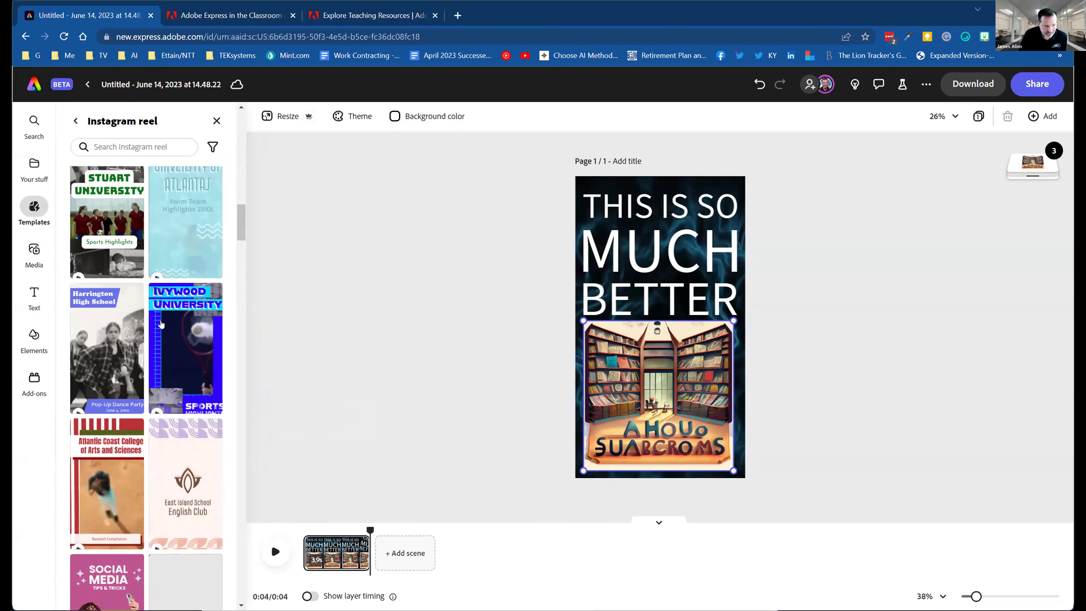
{"action": "scroll", "coordinate": [161, 323], "scroll_direction": "down", "scroll_amount": 15}
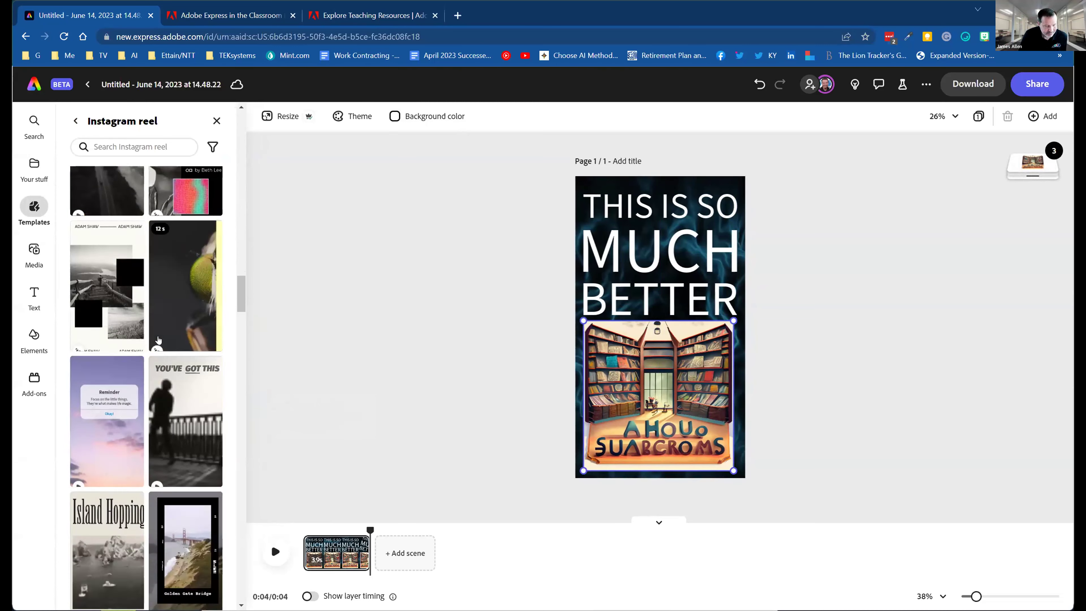
{"action": "scroll", "coordinate": [149, 436], "scroll_direction": "down", "scroll_amount": 5}
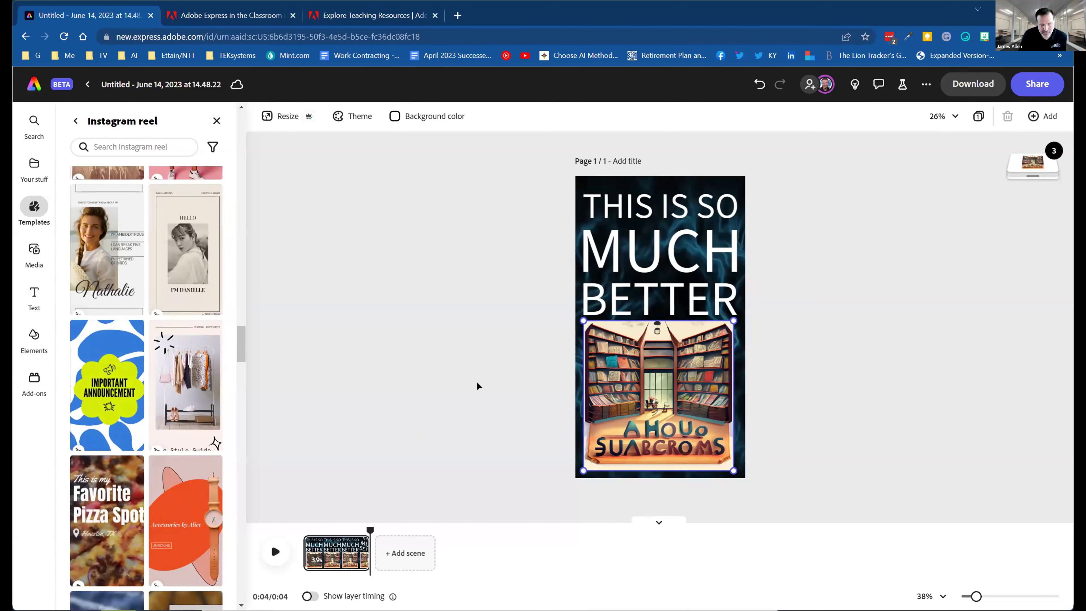
Step: Shrink the overlay text and the library image slightly and centre both on the page, leaving a gap between them
{"action": "left_click", "coordinate": [721, 307]}
{"action": "left_click_drag", "start_coordinate": [720, 307], "coordinate": [693, 277]}
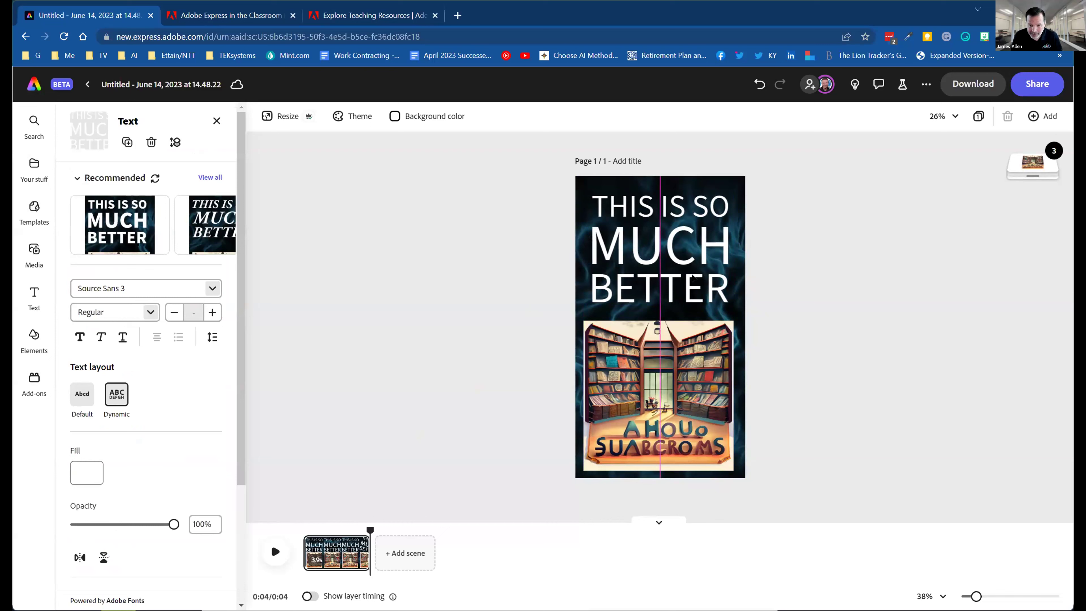
{"action": "left_click", "coordinate": [729, 326]}
{"action": "left_click_drag", "start_coordinate": [734, 321], "coordinate": [710, 333]}
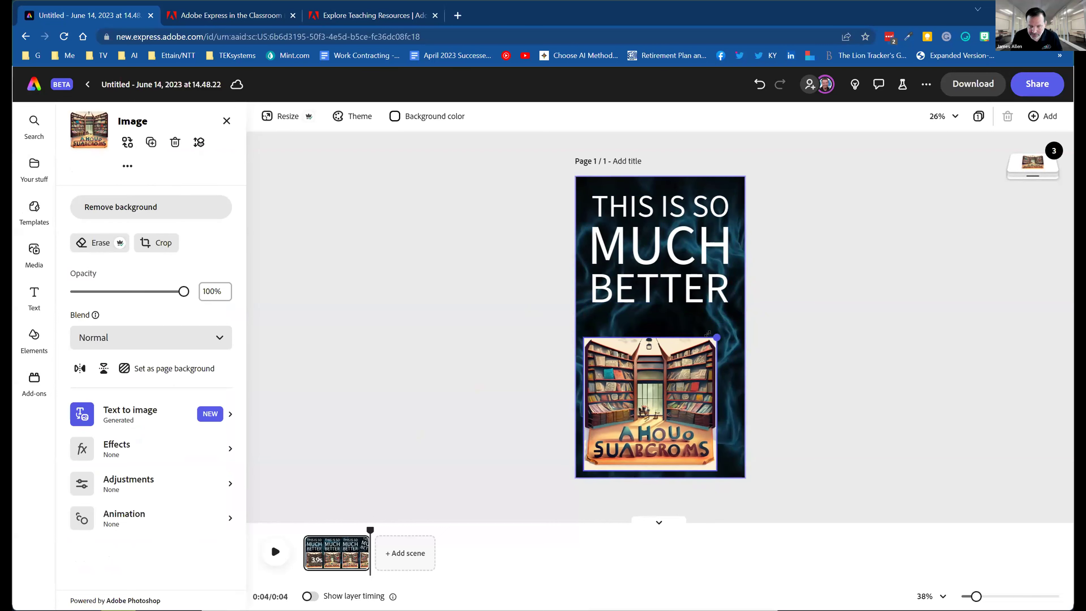
{"action": "left_click_drag", "start_coordinate": [683, 402], "coordinate": [682, 380]}
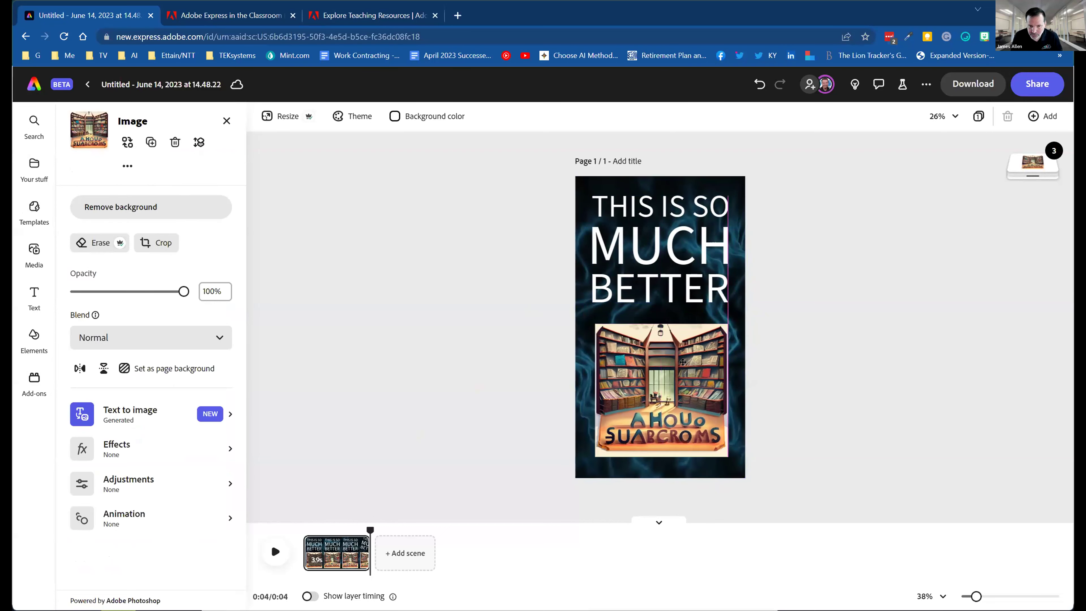
Step: Enlarge the library image to the full page width at the page's lower edge and fit the text full-width above it
{"action": "left_click", "coordinate": [683, 382]}
{"action": "left_click_drag", "start_coordinate": [717, 449], "coordinate": [734, 470]}
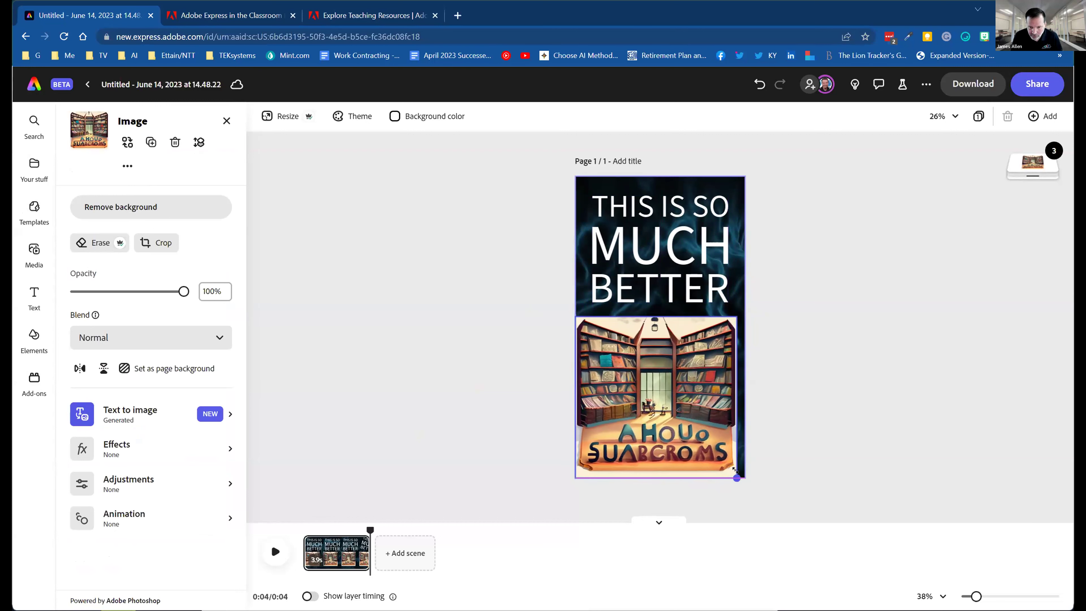
{"action": "left_click_drag", "start_coordinate": [736, 317], "coordinate": [744, 308]}
{"action": "left_click_drag", "start_coordinate": [682, 259], "coordinate": [665, 240]}
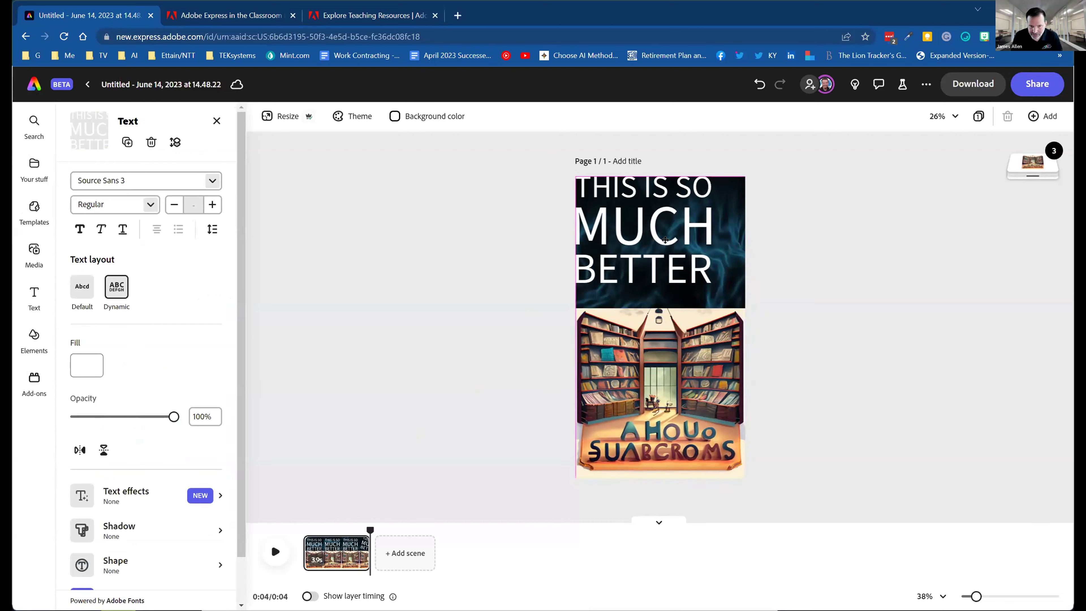
{"action": "left_click", "coordinate": [840, 284]}
{"action": "left_click", "coordinate": [656, 234]}
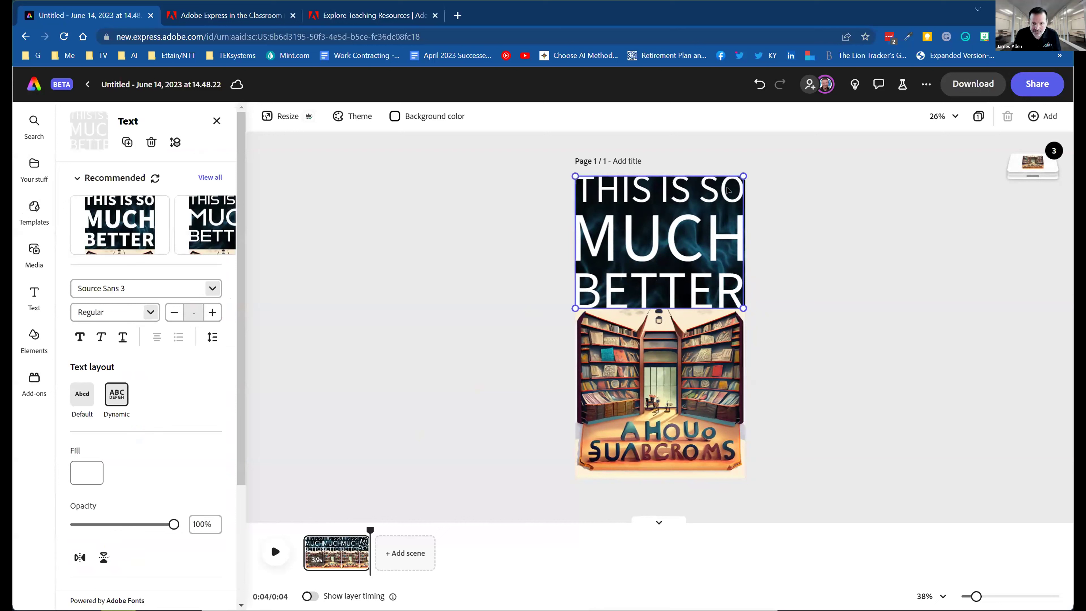
Step: Reduce the text and the library image slightly so both sit centred on the page with narrow side margins
{"action": "left_click_drag", "start_coordinate": [740, 172], "coordinate": [703, 204]}
{"action": "left_click", "coordinate": [743, 315]}
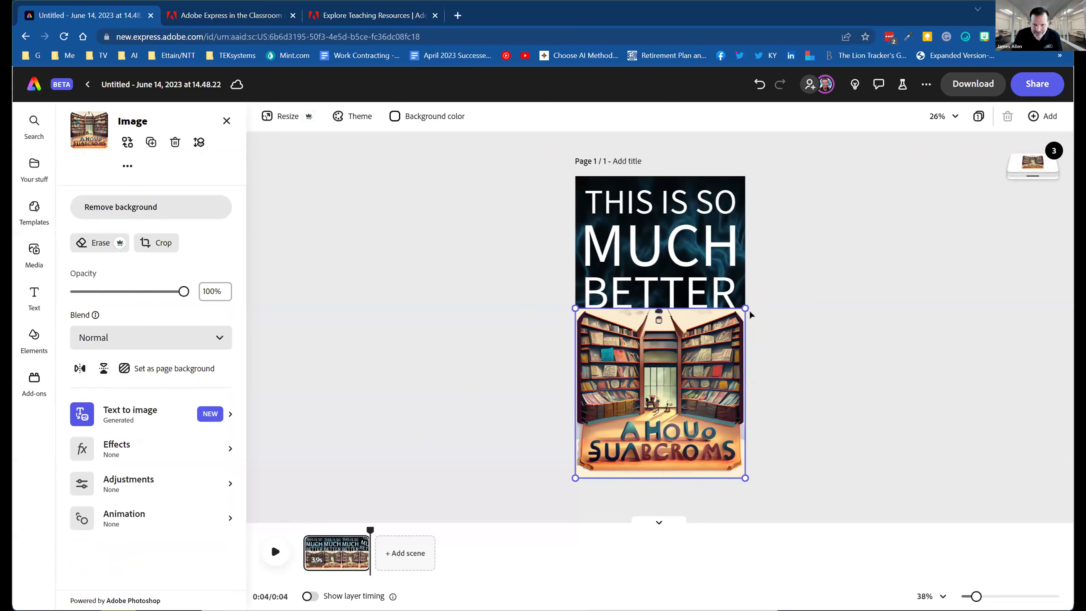
{"action": "left_click_drag", "start_coordinate": [729, 320], "coordinate": [727, 347]}
{"action": "left_click", "coordinate": [478, 265]}
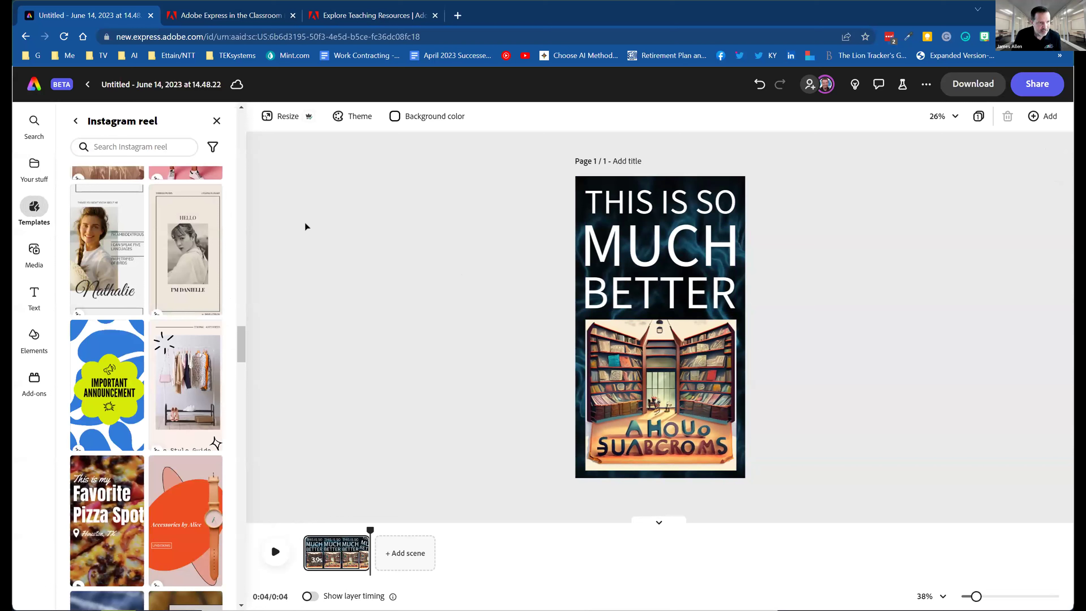
Step: Look over the saved files, leave the reel project and open the Poem project
{"action": "left_click", "coordinate": [35, 166]}
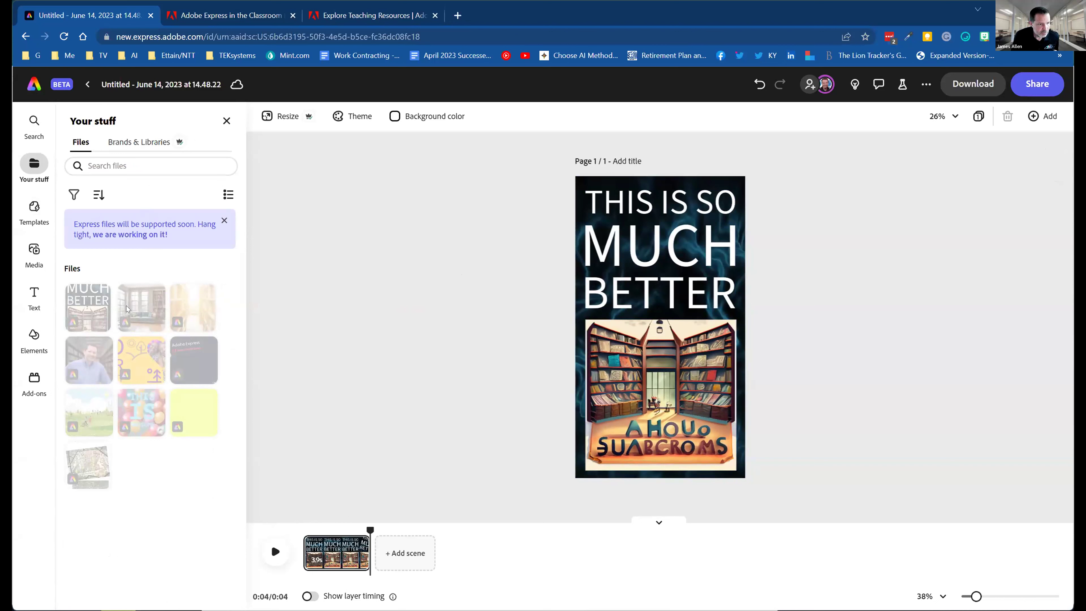
{"action": "left_click", "coordinate": [225, 221]}
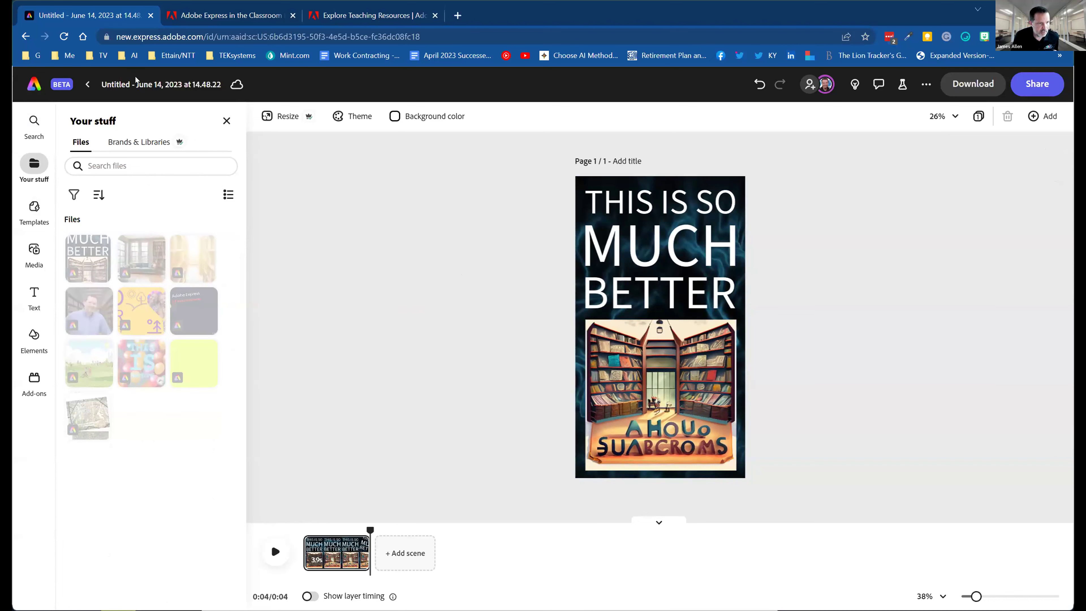
{"action": "left_click", "coordinate": [85, 85]}
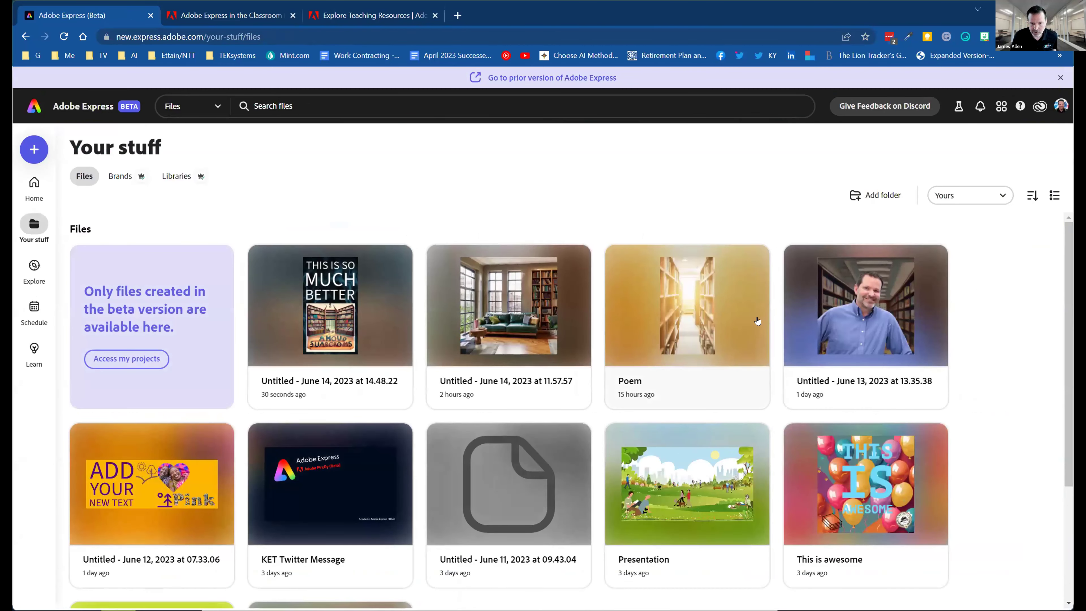
{"action": "left_click", "coordinate": [757, 320]}
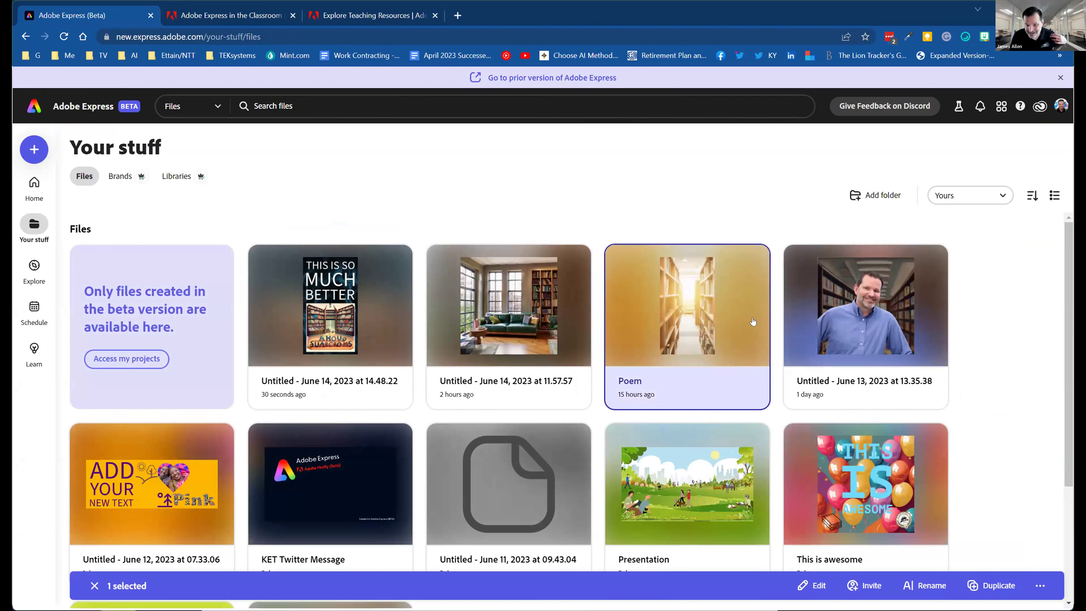
{"action": "left_click", "coordinate": [702, 322]}
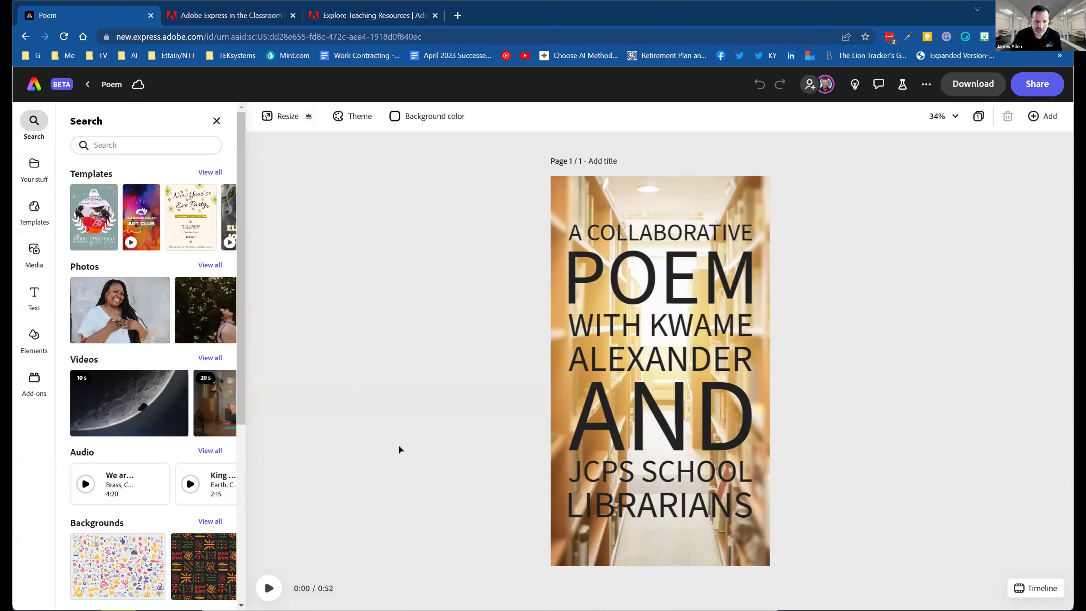
Step: Recolour the "A library is... my escape" text and fishbowl icon together, first green and finally dark grey
{"action": "mouse_move", "coordinate": [268, 574]}
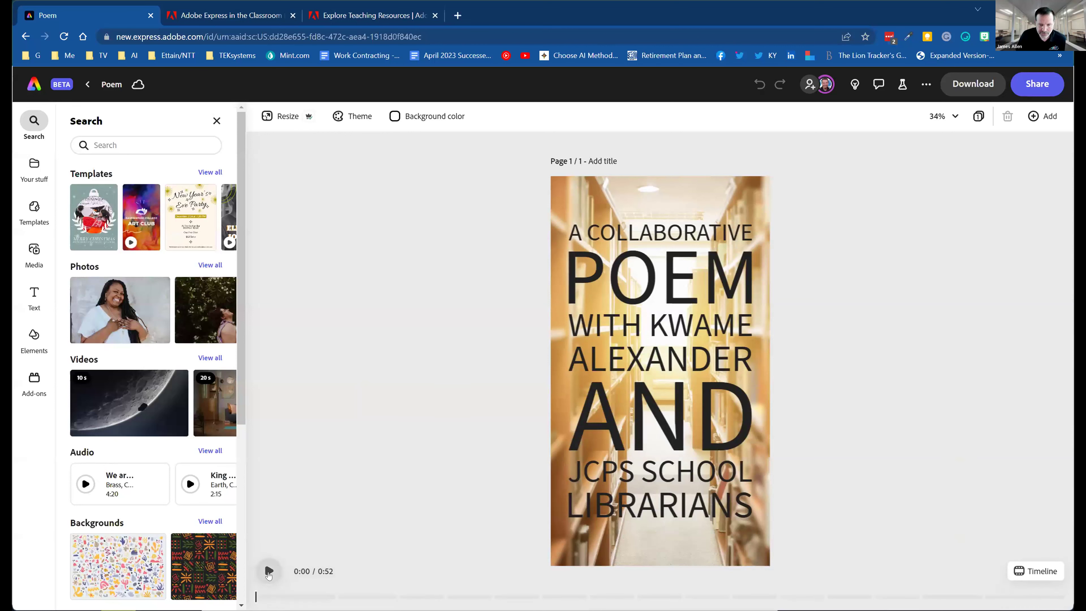
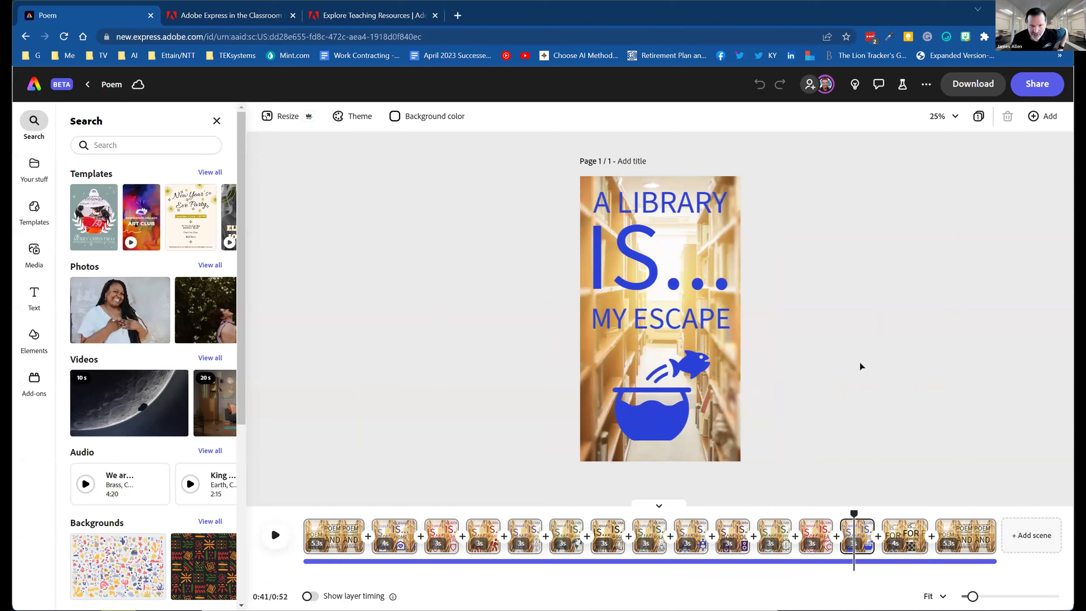
{"action": "left_click", "coordinate": [657, 425]}
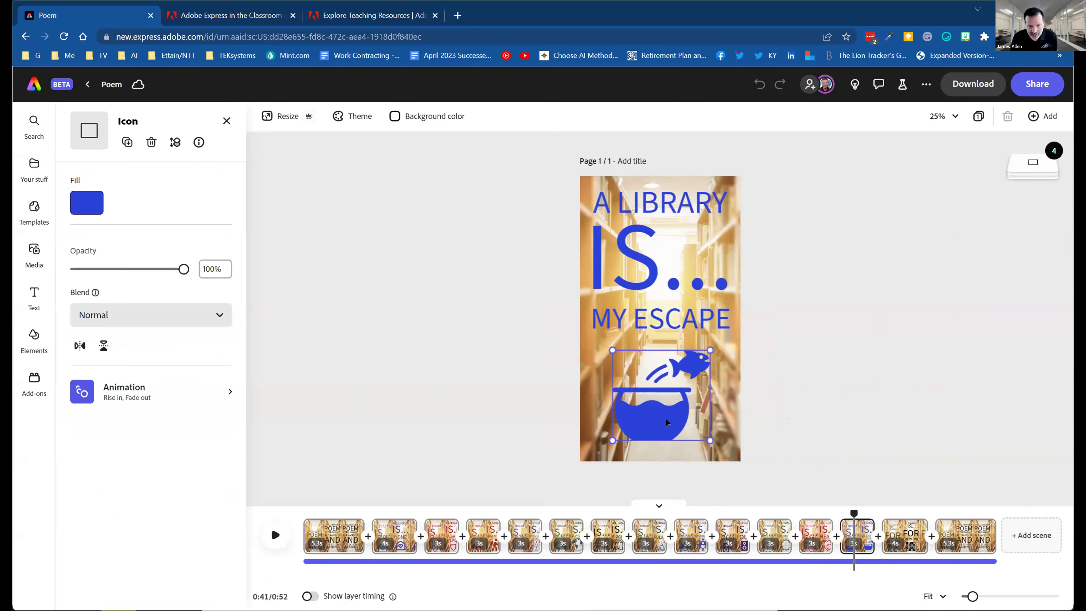
{"action": "left_click_drag", "start_coordinate": [828, 179], "coordinate": [543, 453]}
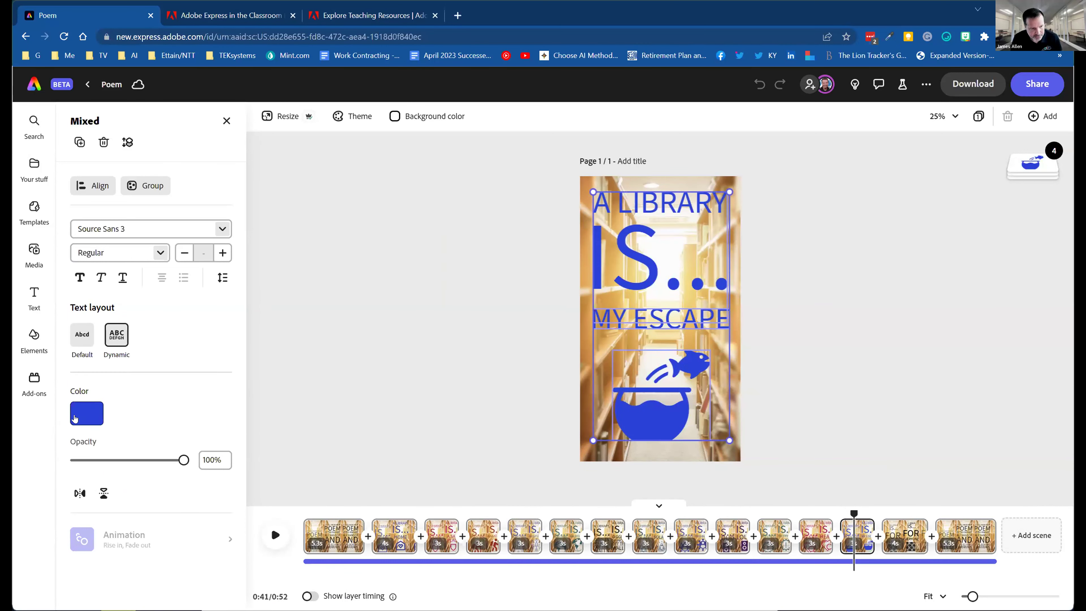
{"action": "left_click", "coordinate": [87, 417]}
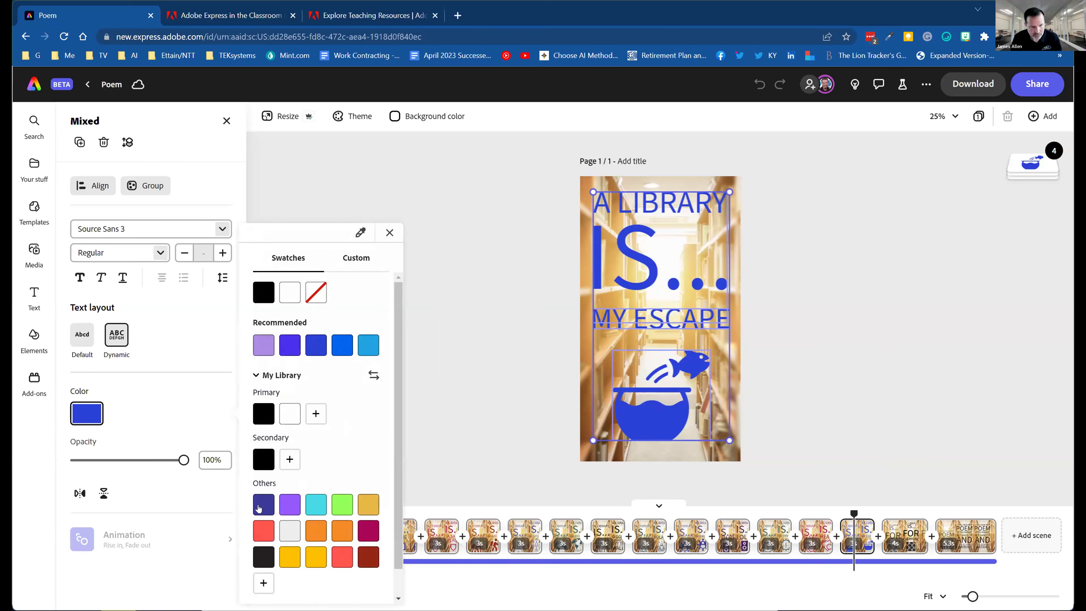
{"action": "left_click", "coordinate": [341, 507]}
{"action": "scroll", "coordinate": [345, 513], "scroll_direction": "down", "scroll_amount": 1}
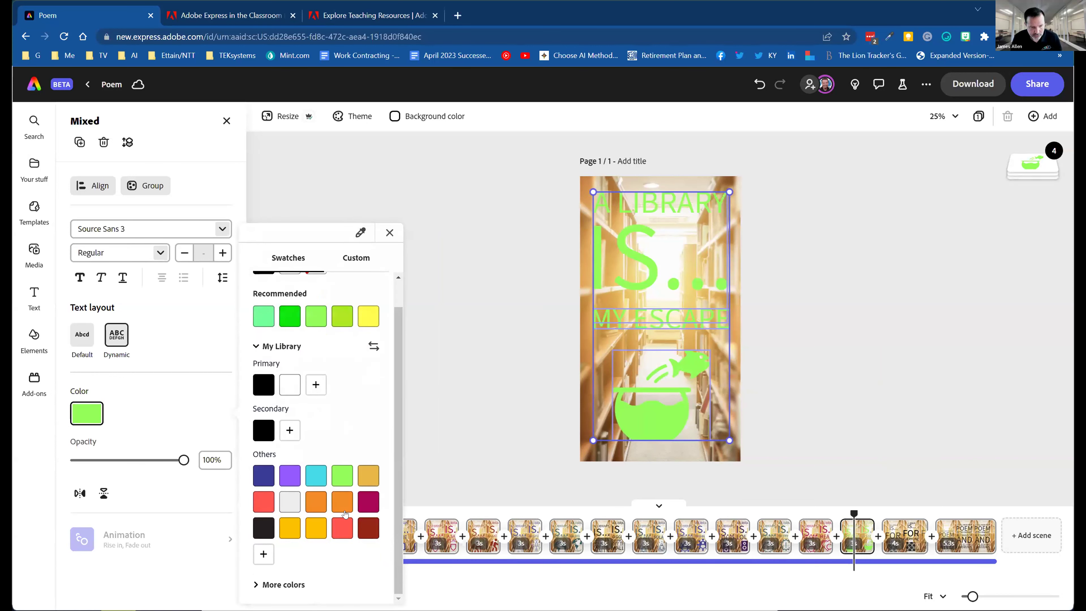
{"action": "left_click", "coordinate": [269, 529]}
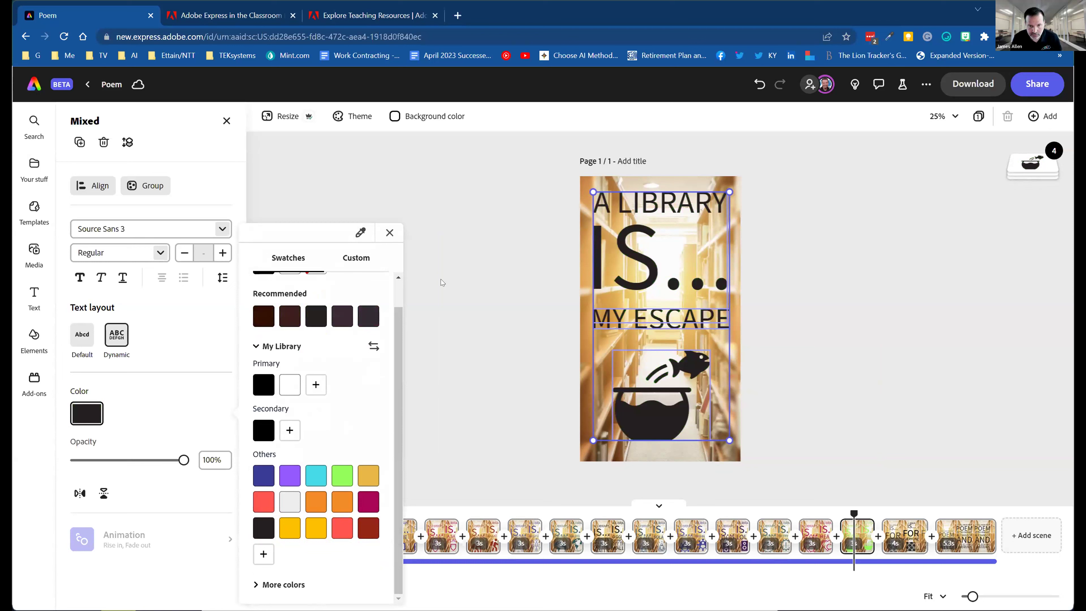
{"action": "left_click", "coordinate": [476, 384]}
{"action": "left_click", "coordinate": [462, 378]}
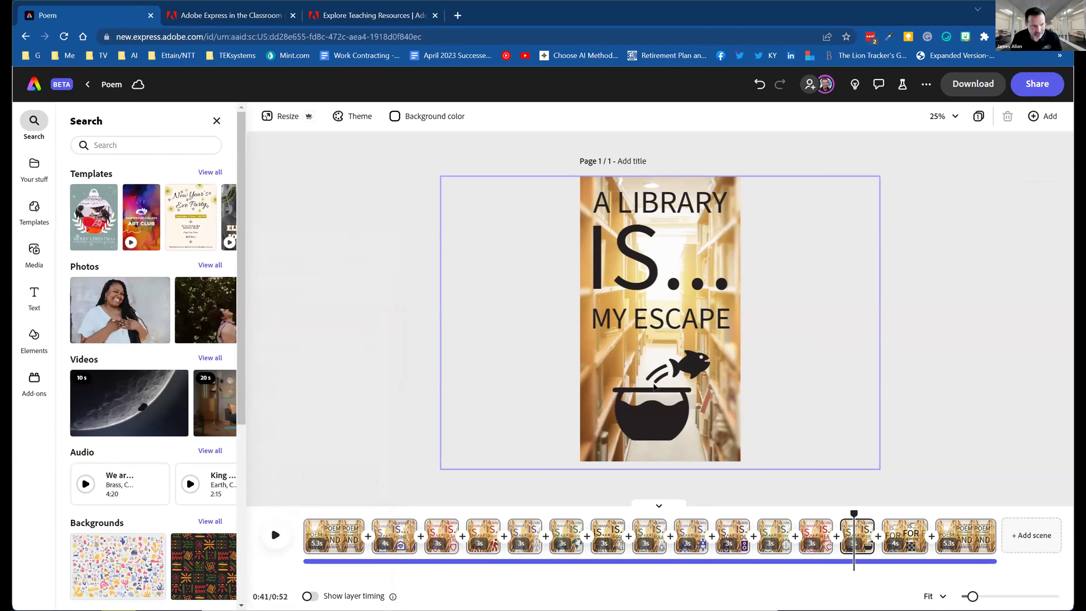
Step: Browse the media and design elements, and search the icon collection for "books"
{"action": "left_click", "coordinate": [31, 254]}
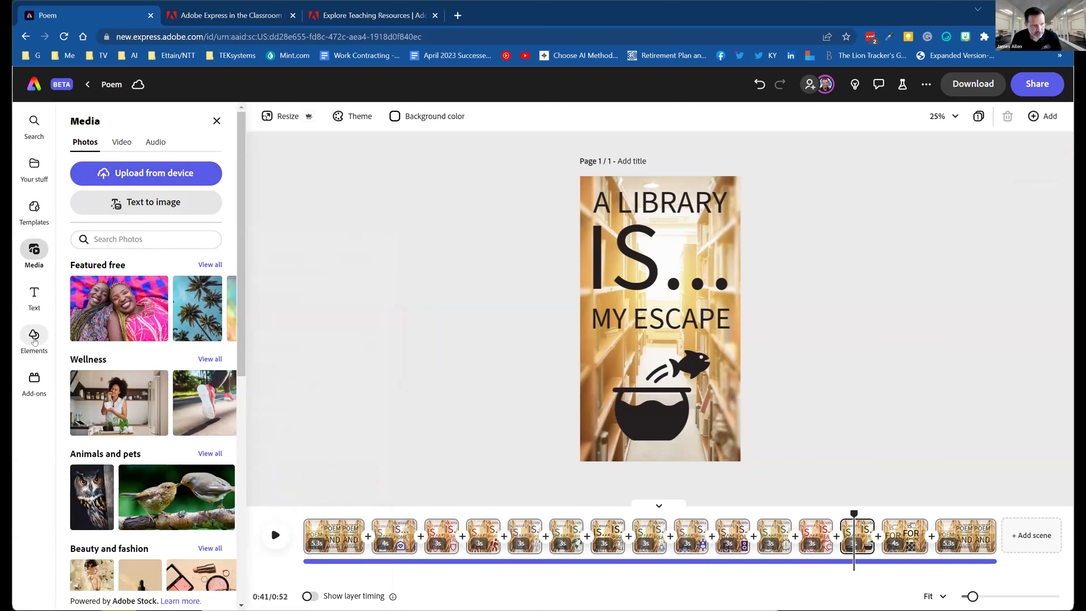
{"action": "left_click", "coordinate": [34, 338]}
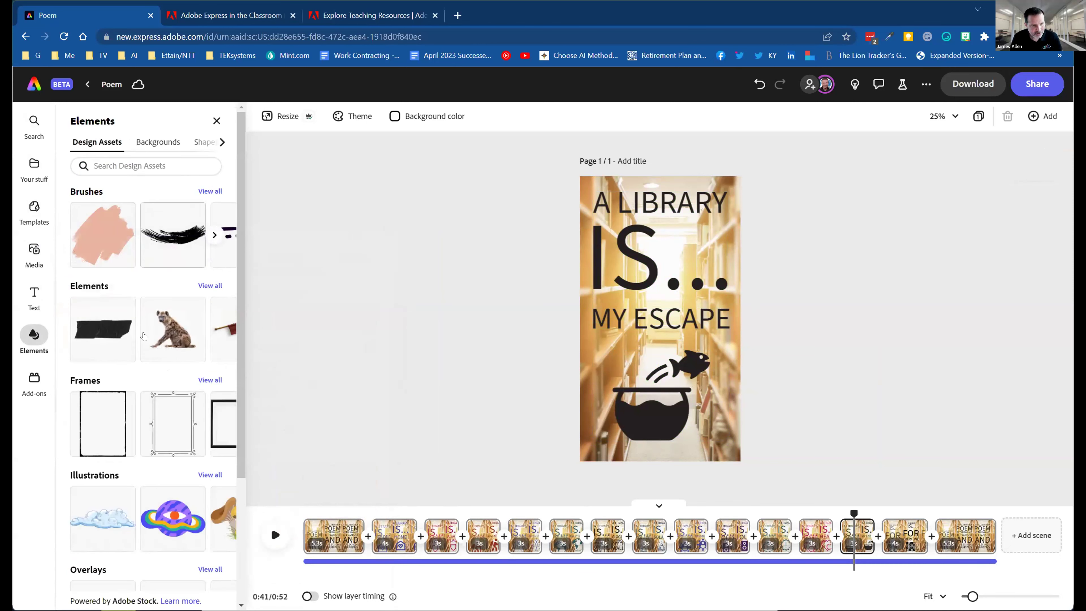
{"action": "scroll", "coordinate": [144, 336], "scroll_direction": "down", "scroll_amount": 4}
{"action": "scroll", "coordinate": [146, 257], "scroll_direction": "up", "scroll_amount": 4}
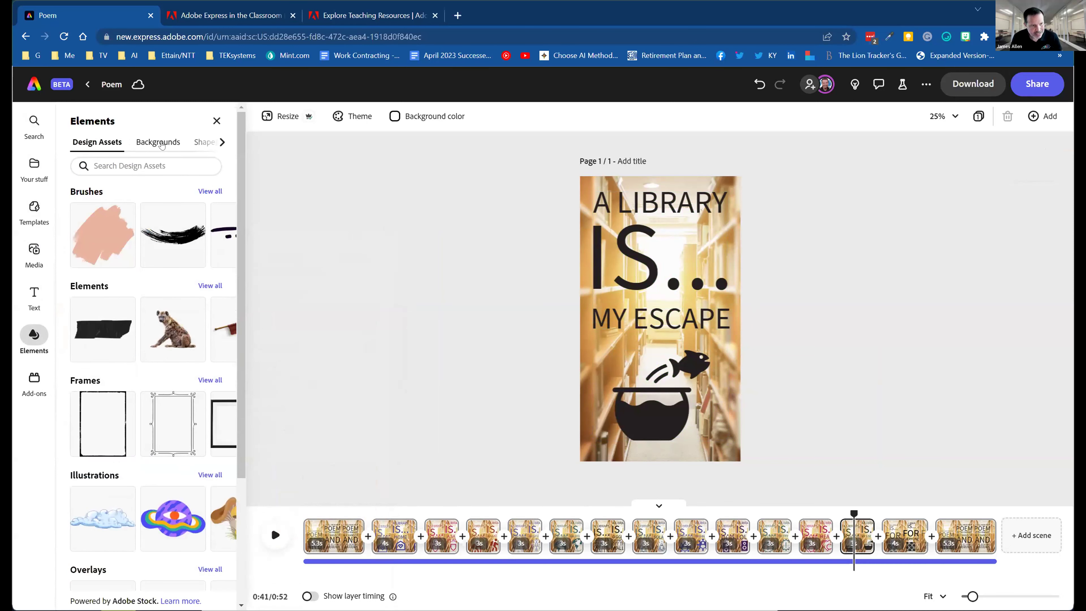
{"action": "left_click", "coordinate": [221, 143]}
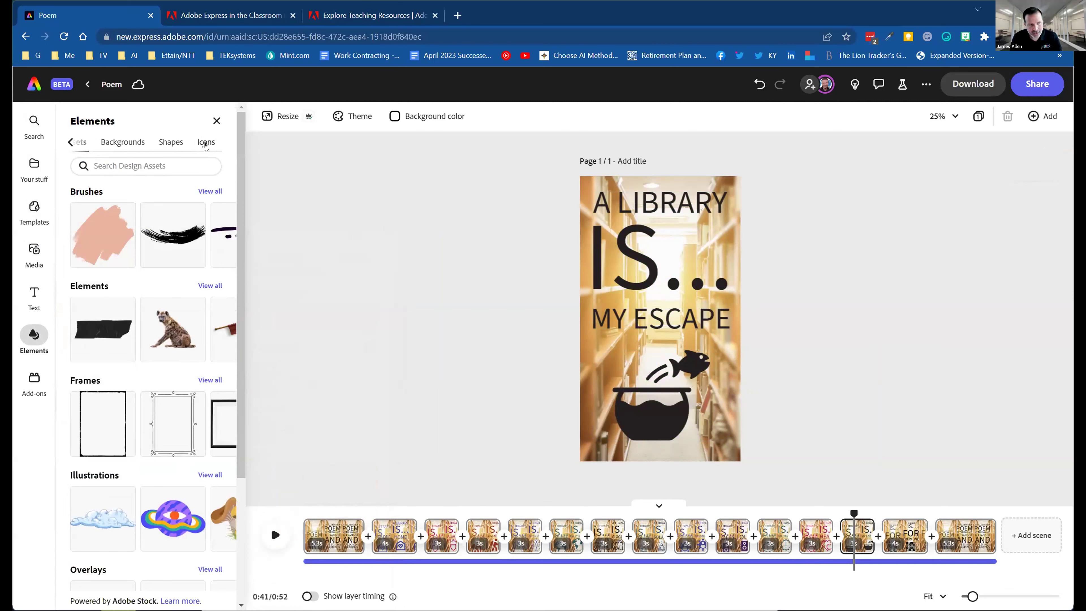
{"action": "left_click", "coordinate": [206, 143]}
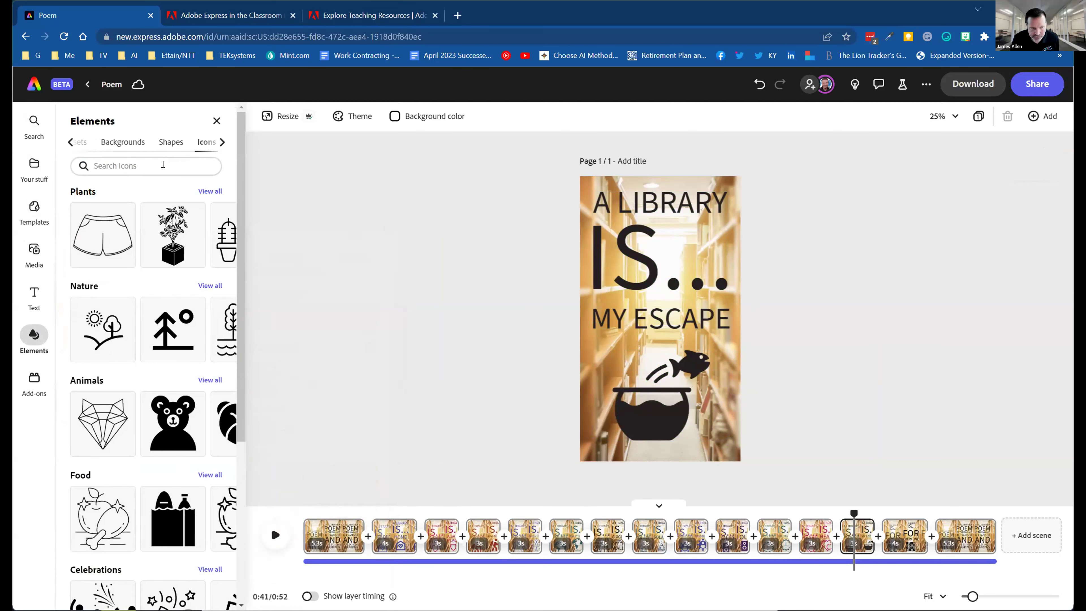
{"action": "left_click", "coordinate": [163, 165]}
{"action": "type", "text": "books"}
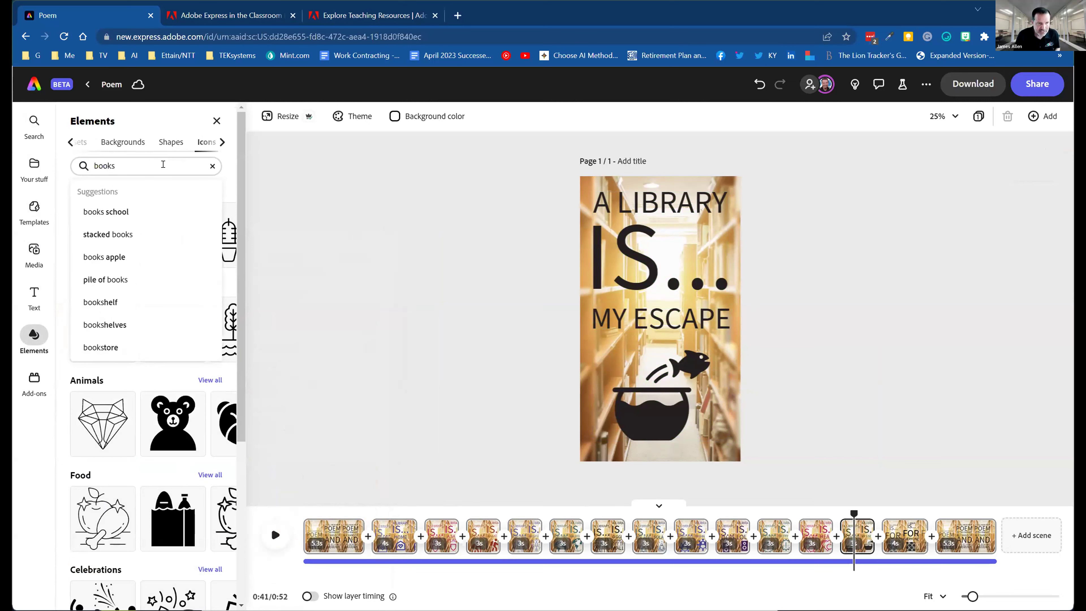
{"action": "key", "text": "Return"}
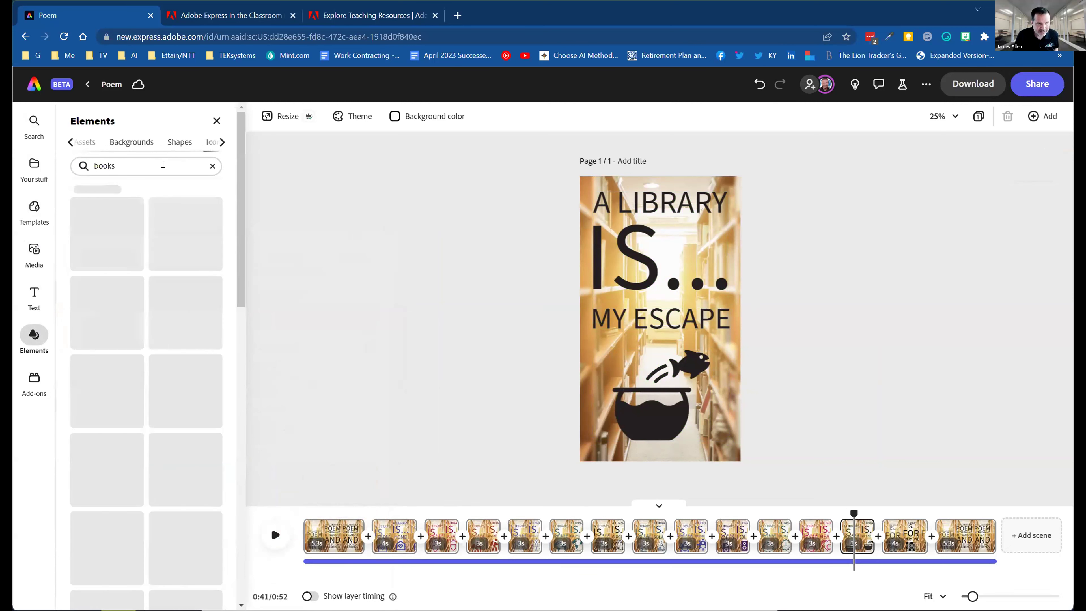
Step: Replace the fishbowl icon with an outline icon of three overlapping books, enlarged and centred beneath the text
{"action": "scroll", "coordinate": [148, 400], "scroll_direction": "down", "scroll_amount": 2}
{"action": "scroll", "coordinate": [148, 400], "scroll_direction": "down", "scroll_amount": 10}
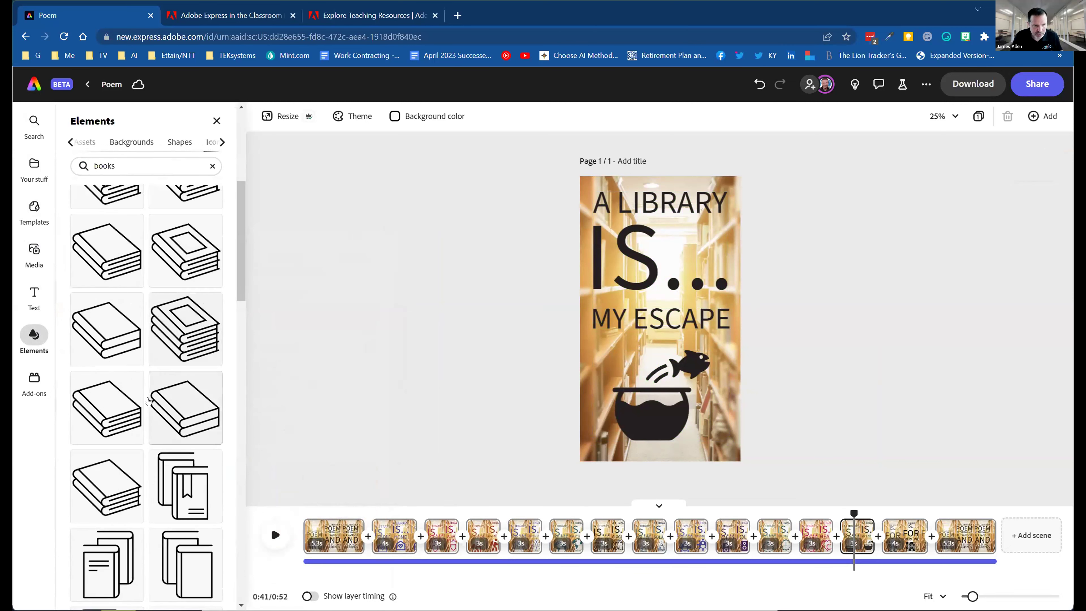
{"action": "scroll", "coordinate": [148, 405], "scroll_direction": "down", "scroll_amount": 10}
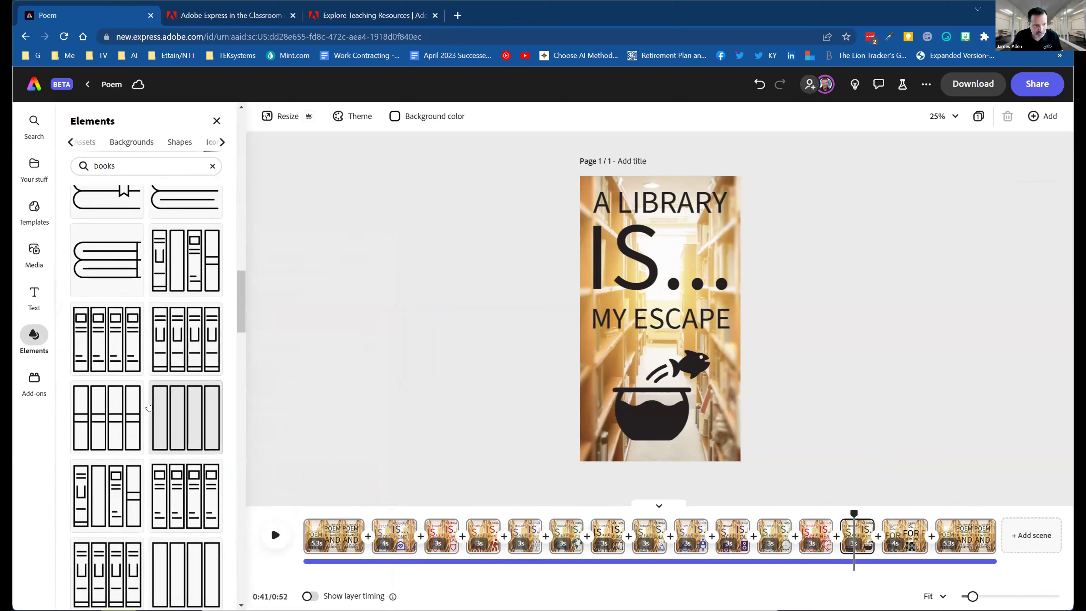
{"action": "left_click_drag", "start_coordinate": [113, 413], "coordinate": [686, 273]}
{"action": "left_click_drag", "start_coordinate": [647, 376], "coordinate": [705, 447]}
{"action": "left_click", "coordinate": [634, 421]}
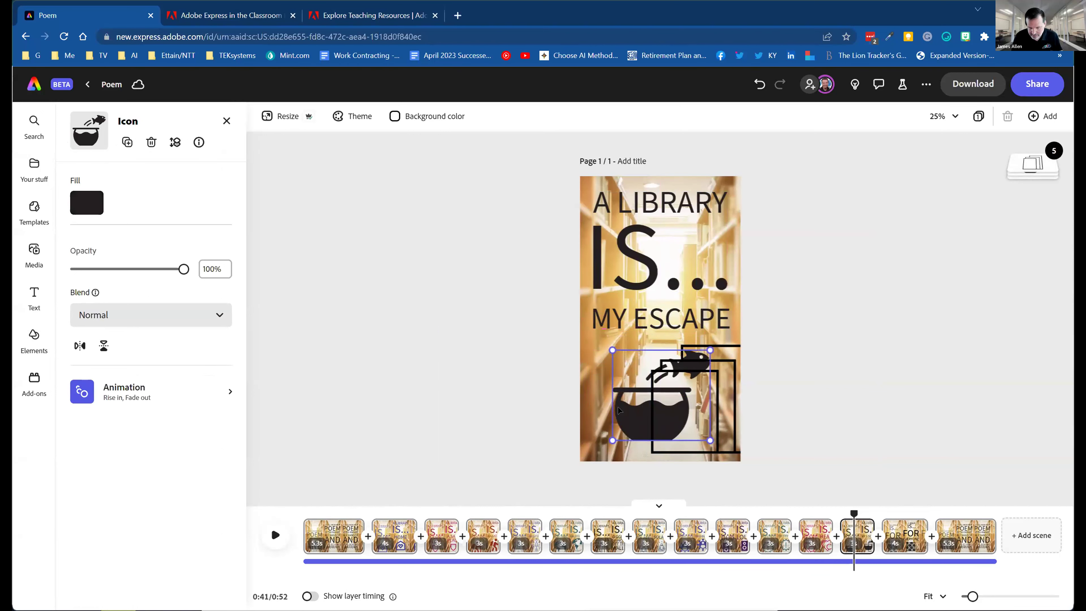
{"action": "key", "text": "Delete"}
{"action": "mouse_move", "coordinate": [674, 388]}
{"action": "left_mouse_down"}
{"action": "mouse_move", "coordinate": [619, 389]}
{"action": "mouse_move", "coordinate": [689, 403]}
{"action": "left_mouse_up"}
{"action": "left_click", "coordinate": [894, 450]}
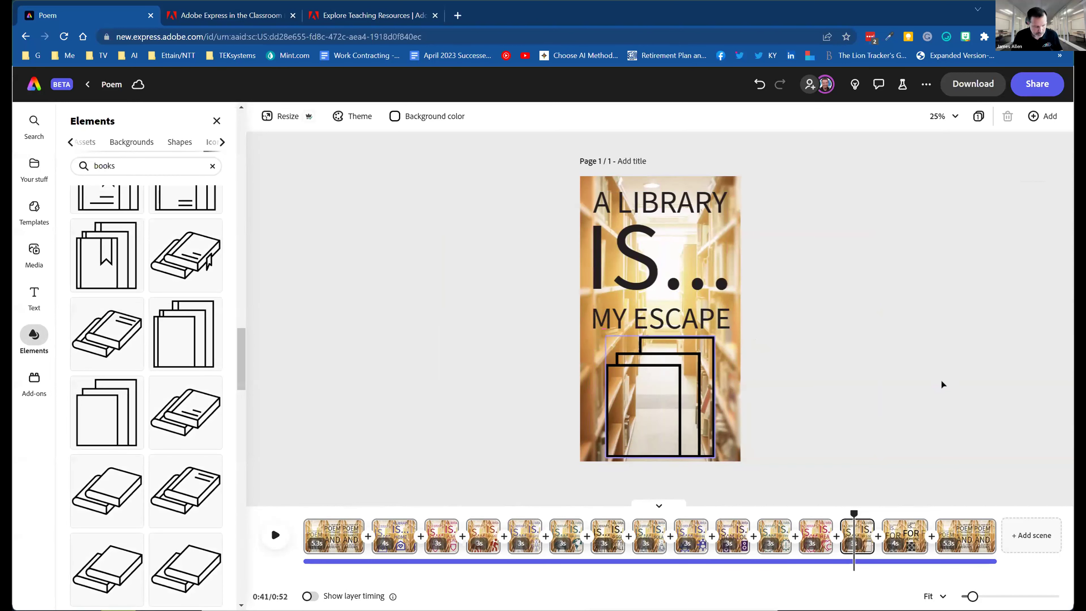
Step: Undo the icon replacement and the recolouring so the fishbowl scene has its original blue text and icon
{"action": "key", "text": "ctrl+z"}
{"action": "key", "text": "ctrl+z"}
{"action": "key", "text": "ctrl+z"}
{"action": "key", "text": "ctrl+z"}
{"action": "key", "text": "ctrl+z"}
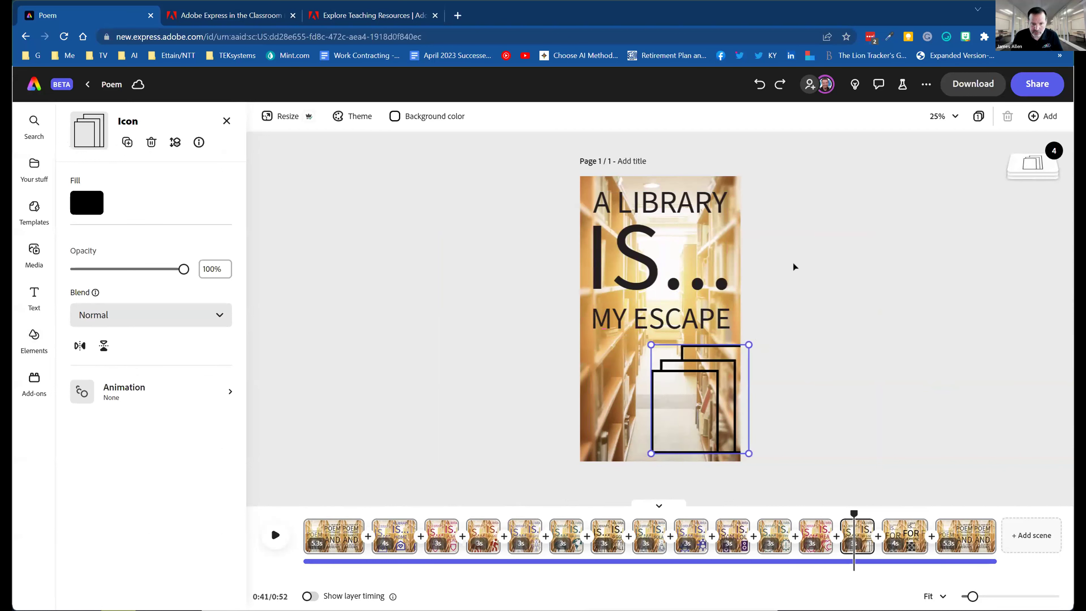
{"action": "key", "text": "ctrl+z"}
{"action": "key", "text": "ctrl+z"}
{"action": "key", "text": "ctrl+z"}
{"action": "key", "text": "ctrl+z"}
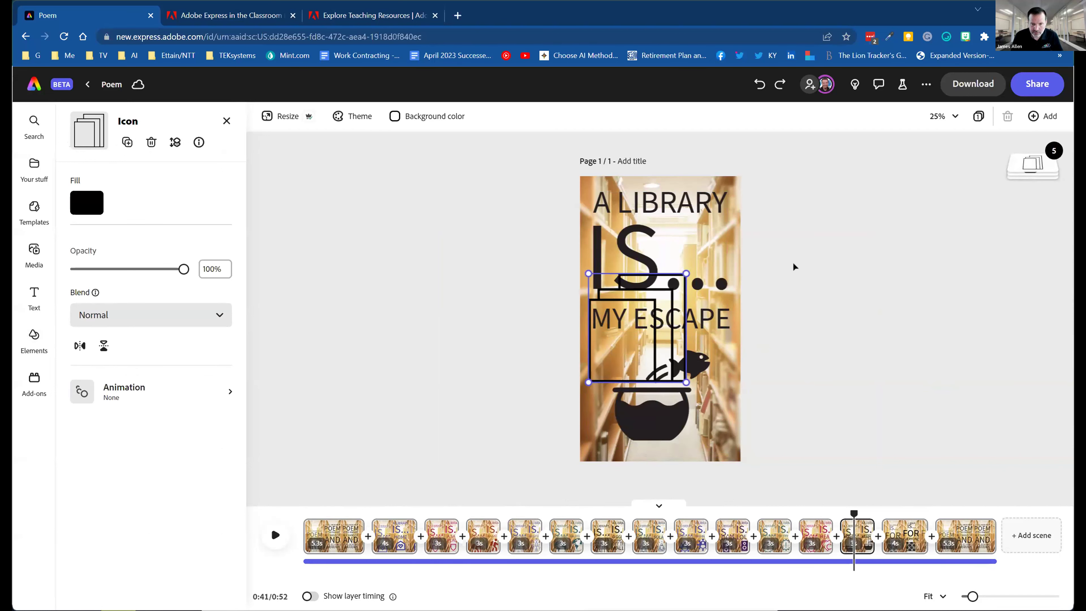
{"action": "key", "text": "ctrl+z"}
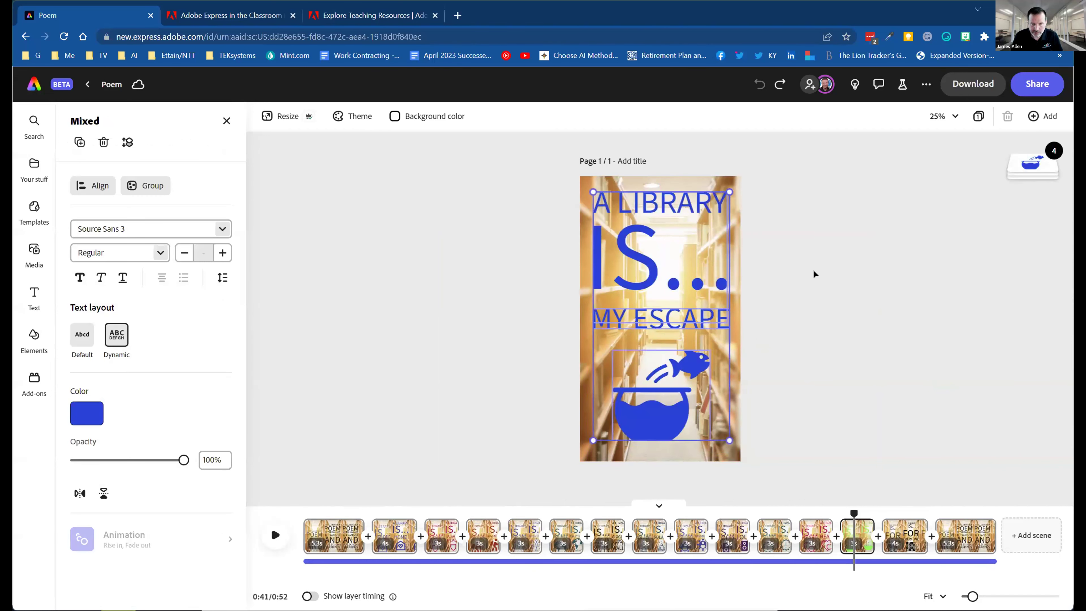
Step: Deselect the scene's objects and look over the project's sharing options
{"action": "left_click", "coordinate": [826, 410]}
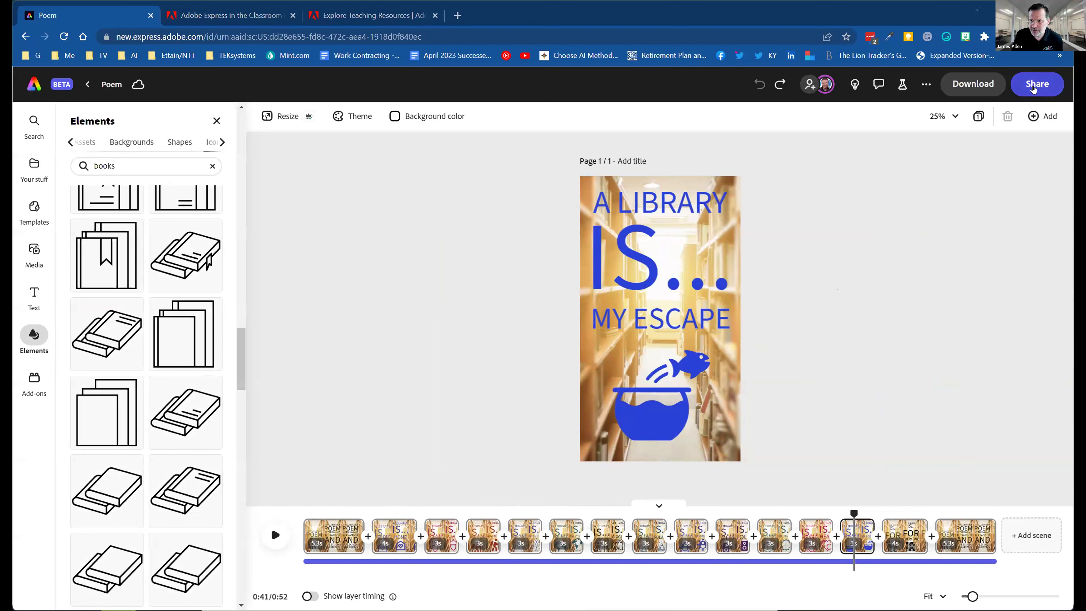
{"action": "left_click", "coordinate": [1037, 88]}
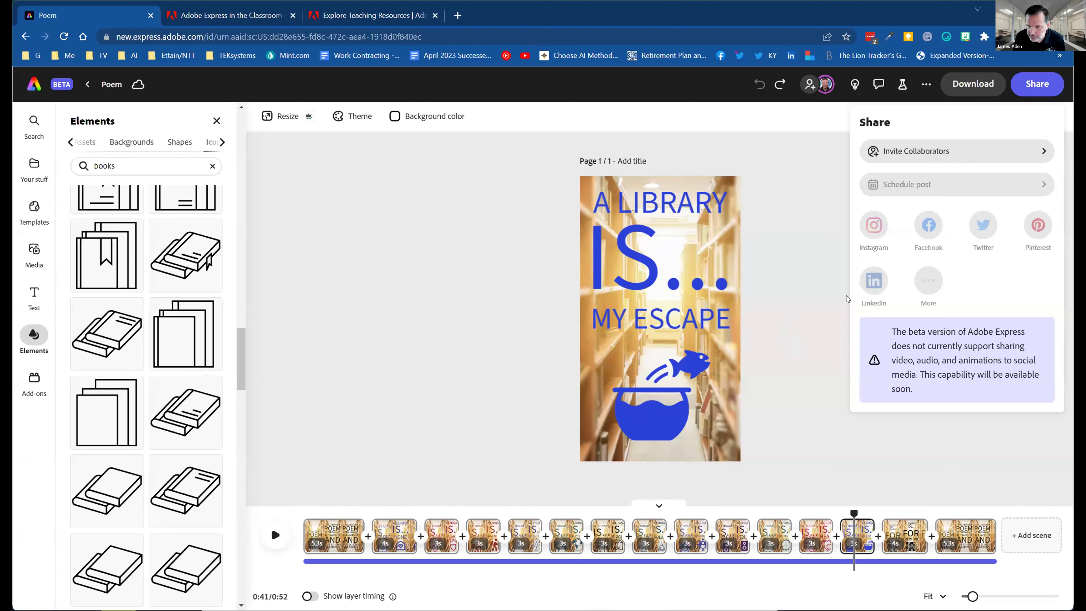
{"action": "left_click", "coordinate": [810, 272]}
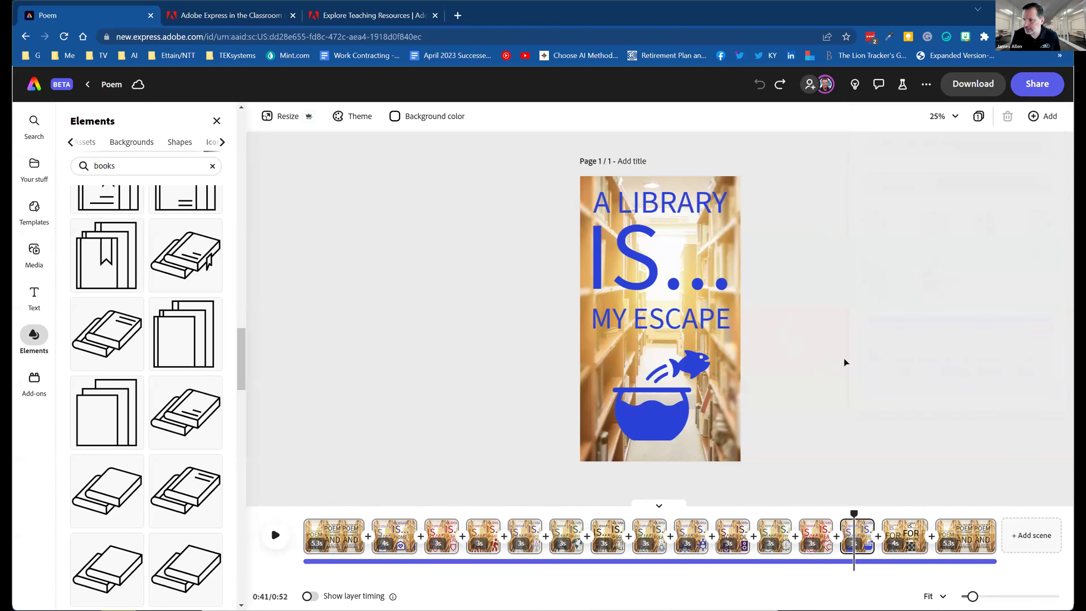
Step: Delete the blue fishbowl icon, undo the deletion and leave the icon deselected
{"action": "left_click", "coordinate": [660, 419]}
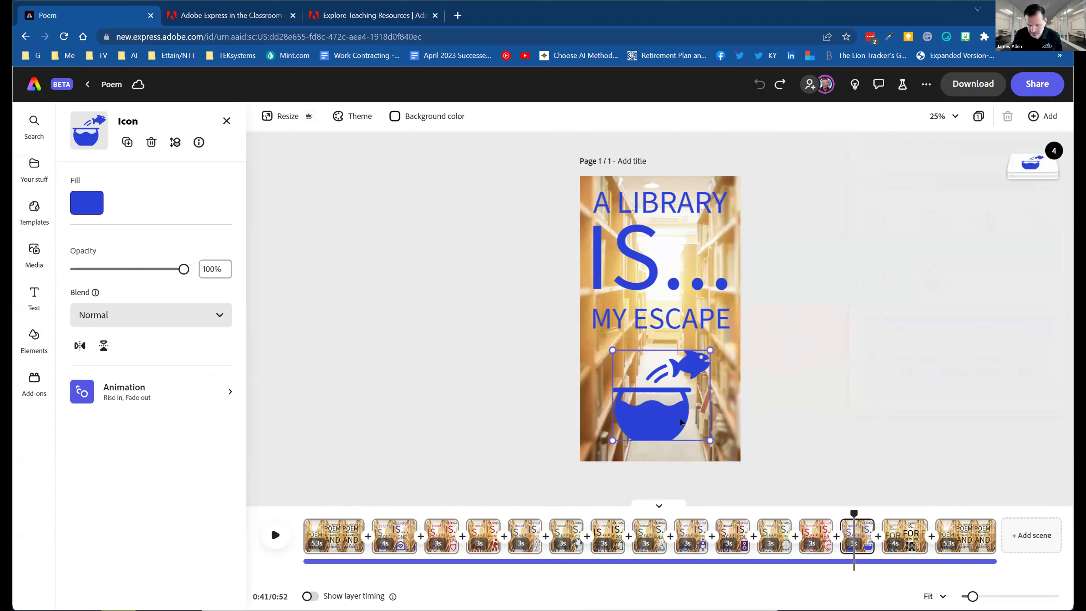
{"action": "key", "text": "Delete"}
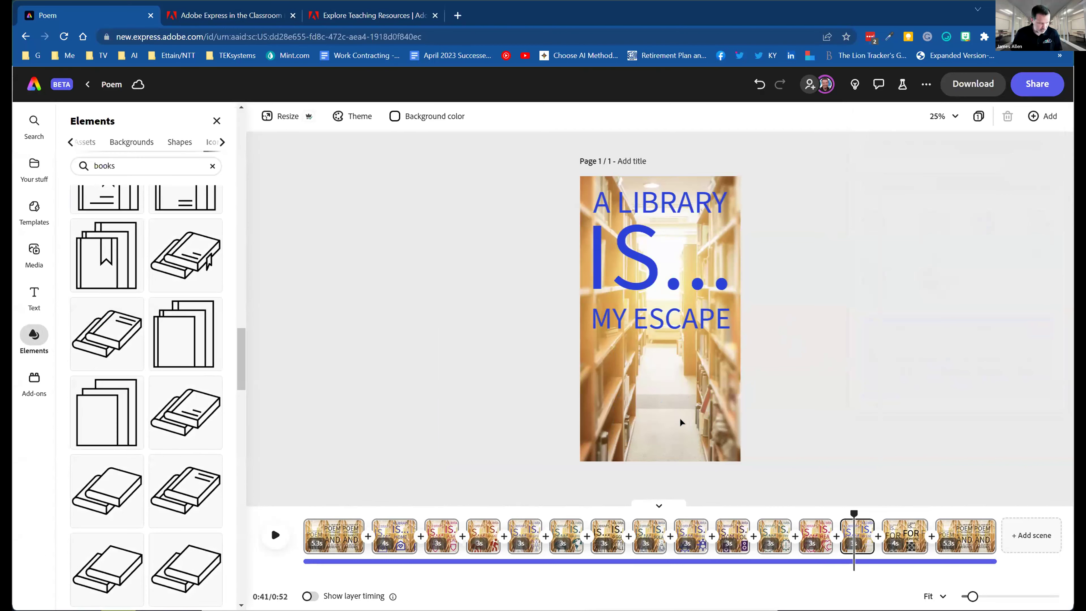
{"action": "key", "text": "ctrl+z"}
{"action": "left_click", "coordinate": [817, 378]}
{"action": "left_click", "coordinate": [651, 405]}
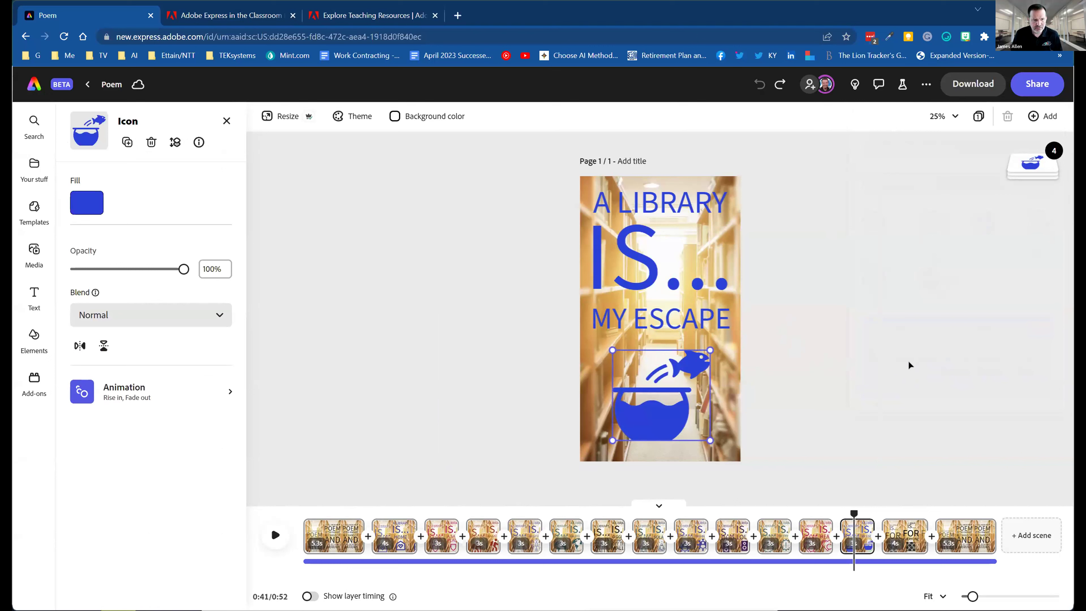
{"action": "left_click", "coordinate": [889, 362]}
{"action": "left_click", "coordinate": [642, 412]}
{"action": "left_click", "coordinate": [886, 372]}
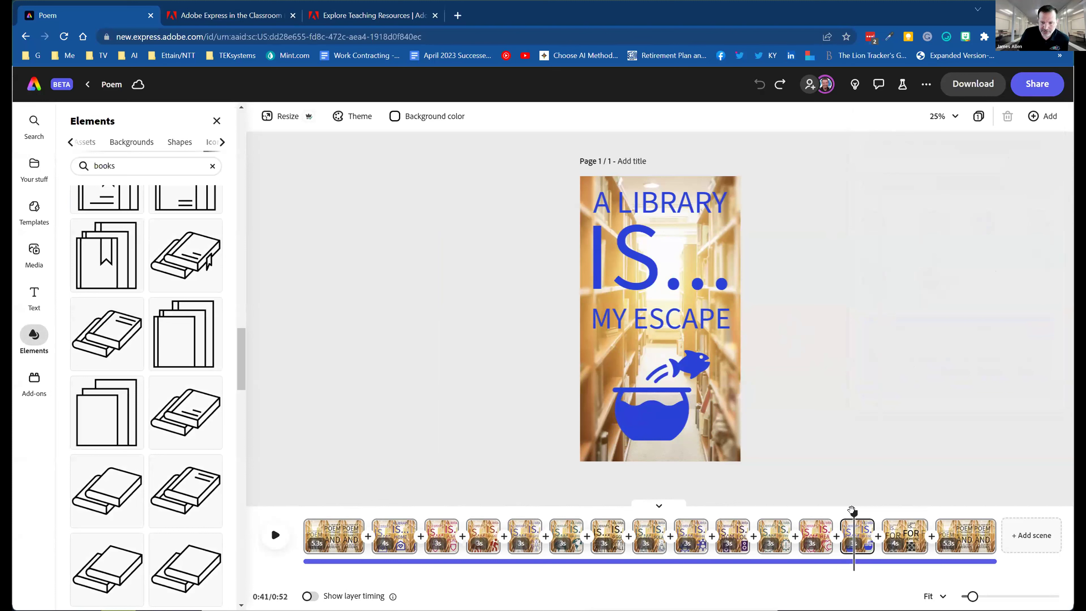
Step: Return the playhead to the start of the timeline and leave the Poem project for the saved files
{"action": "left_click", "coordinate": [958, 523]}
{"action": "left_click_drag", "start_coordinate": [957, 522], "coordinate": [304, 542]}
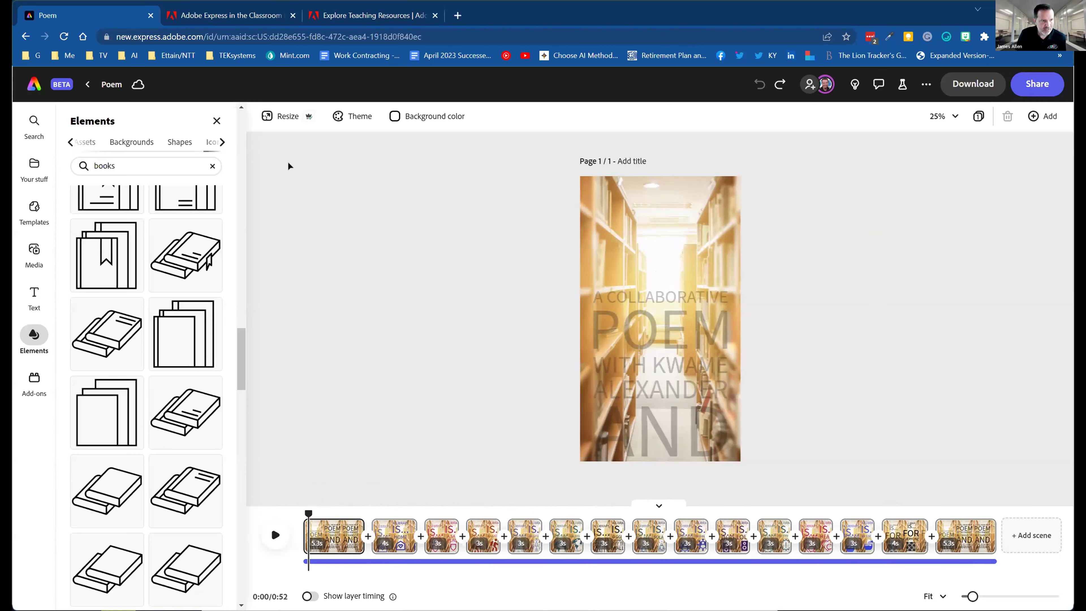
{"action": "left_click", "coordinate": [88, 84]}
Step: Search the suggested sizes for "tik" and create a new TikTok video project
{"action": "left_click", "coordinate": [39, 151]}
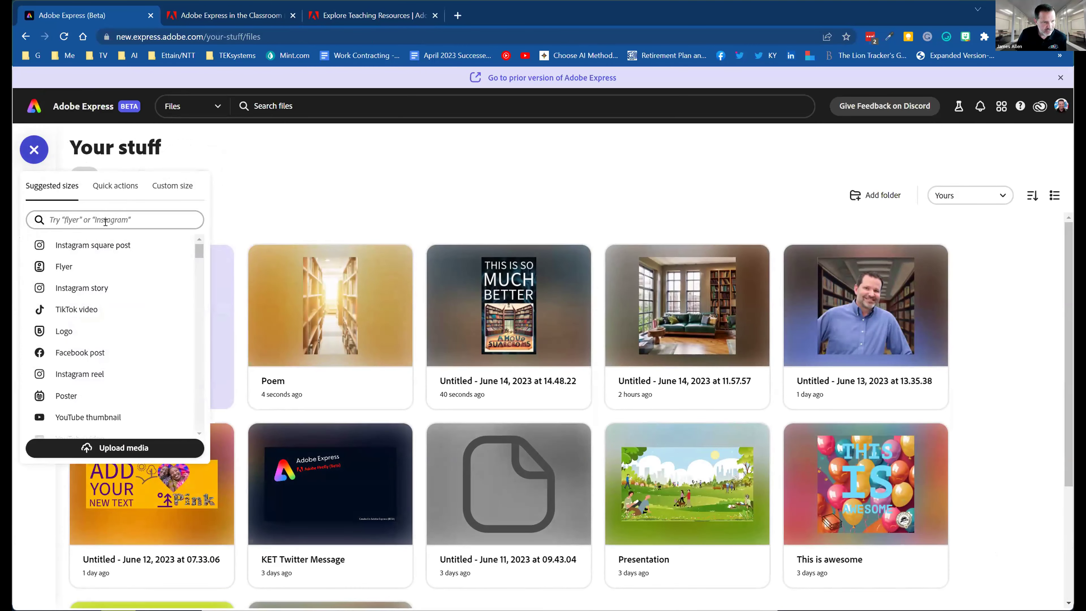
{"action": "left_click", "coordinate": [106, 217]}
{"action": "type", "text": "tik"}
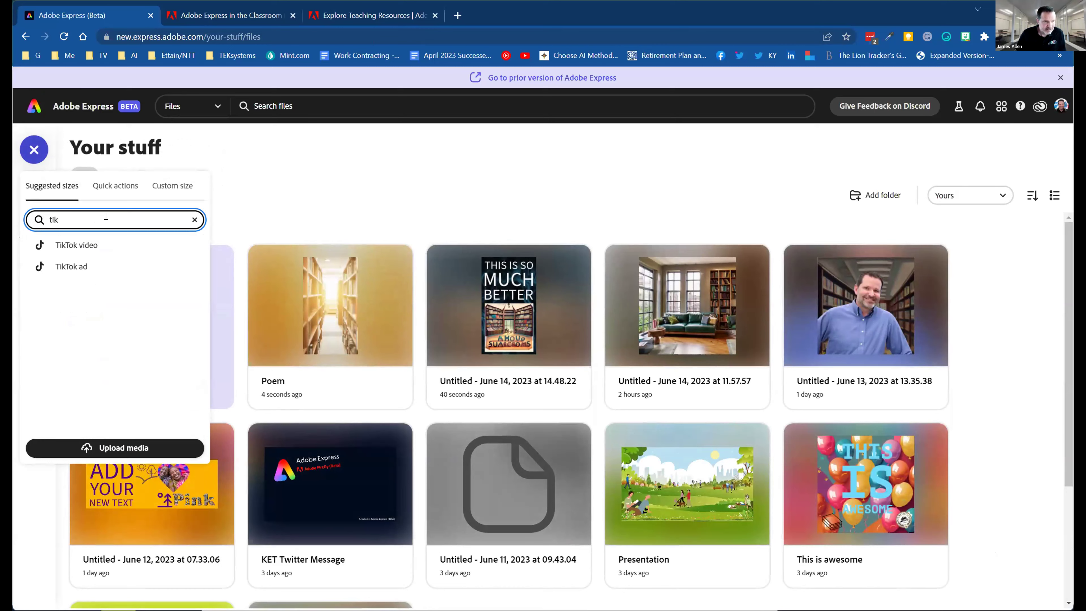
{"action": "left_click", "coordinate": [109, 244]}
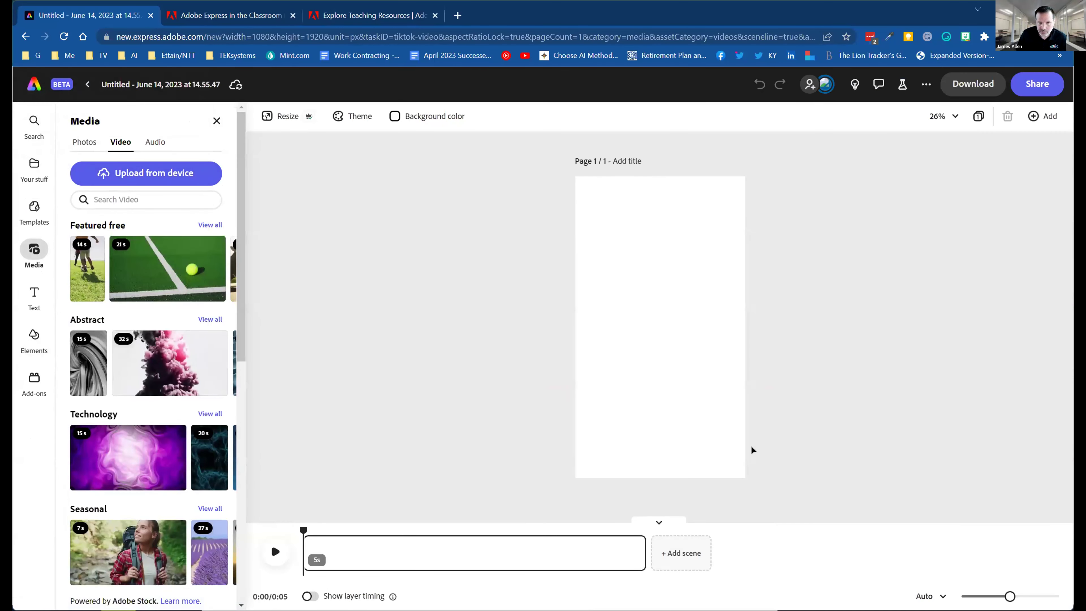
Step: Look through the stock videos and the TikTok video templates
{"action": "scroll", "coordinate": [119, 360], "scroll_direction": "down", "scroll_amount": 2}
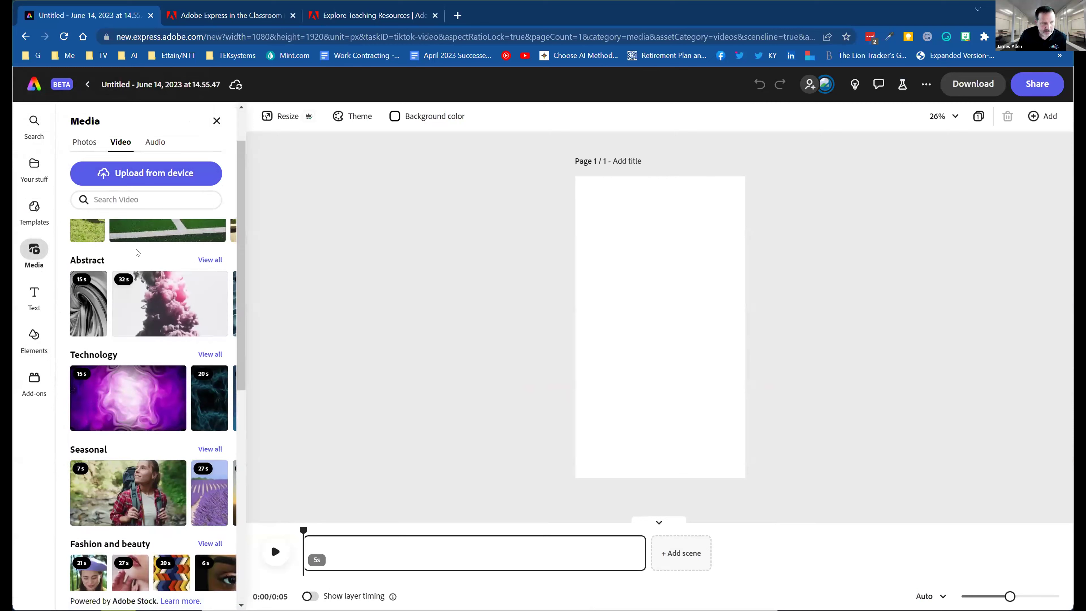
{"action": "left_click", "coordinate": [29, 215]}
{"action": "scroll", "coordinate": [230, 264], "scroll_direction": "down", "scroll_amount": 7}
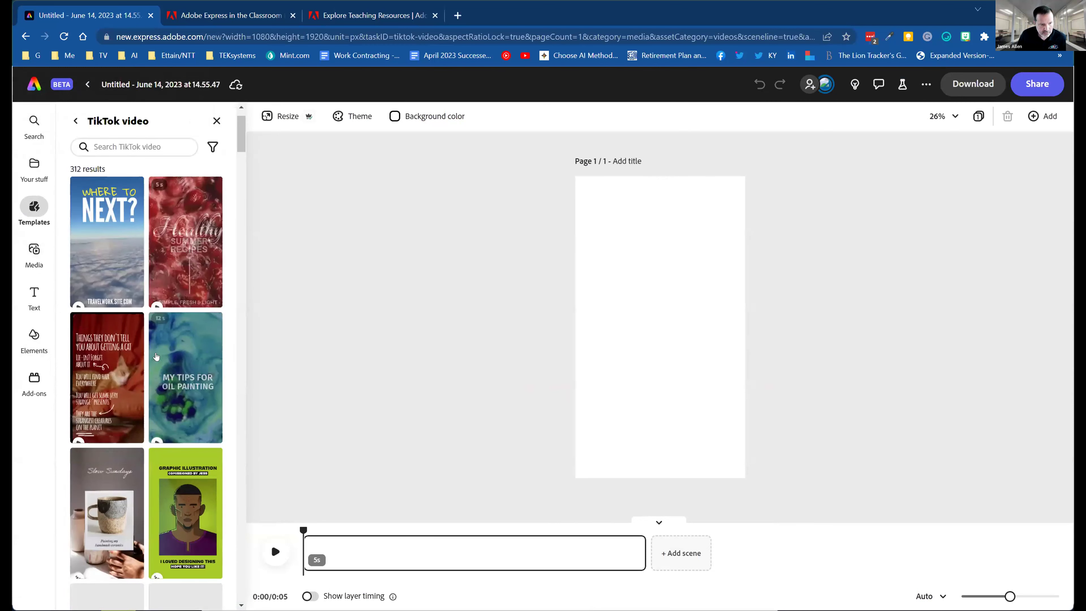
Step: Apply the "Travel" TikTok video template with the hiker in the red jacket and play it
{"action": "scroll", "coordinate": [187, 448], "scroll_direction": "down", "scroll_amount": 5}
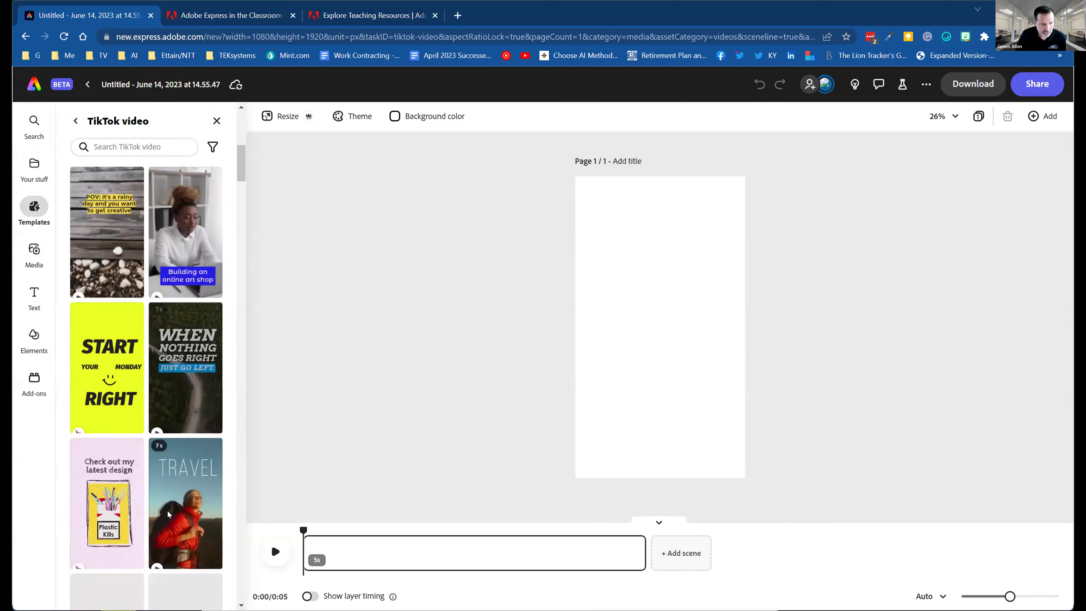
{"action": "left_click", "coordinate": [187, 448]}
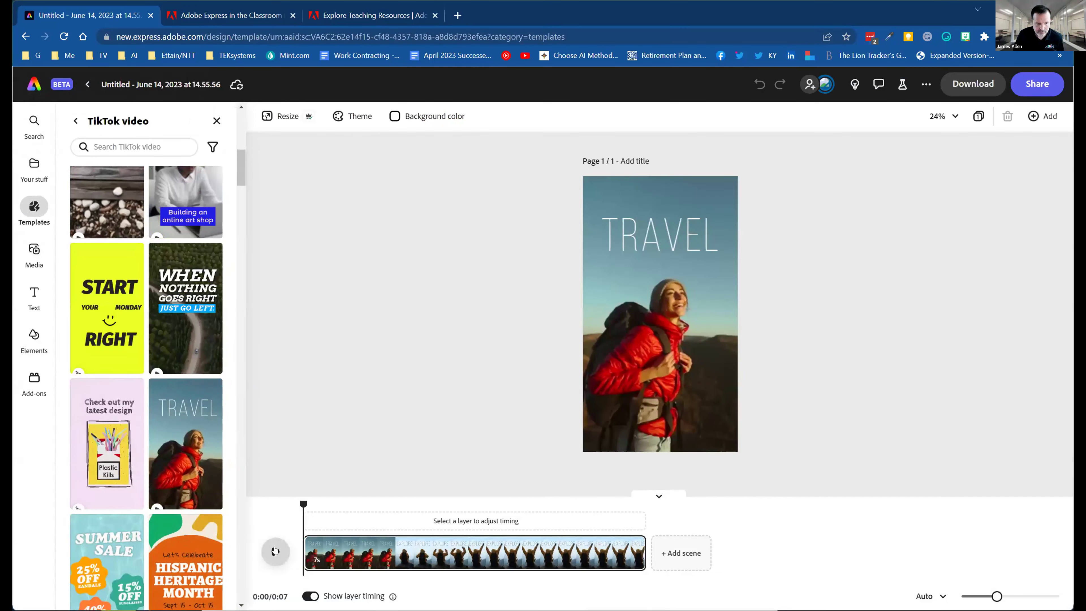
{"action": "key", "text": "space"}
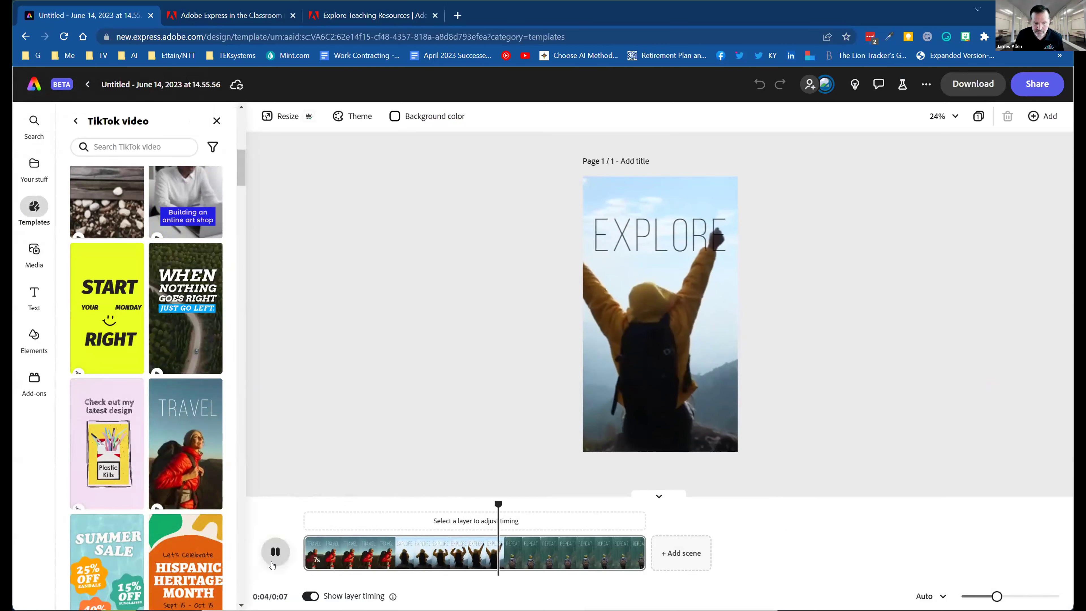
Step: Scrub the template's timeline through the Travel, Explore and Repeat clips
{"action": "left_click", "coordinate": [418, 559]}
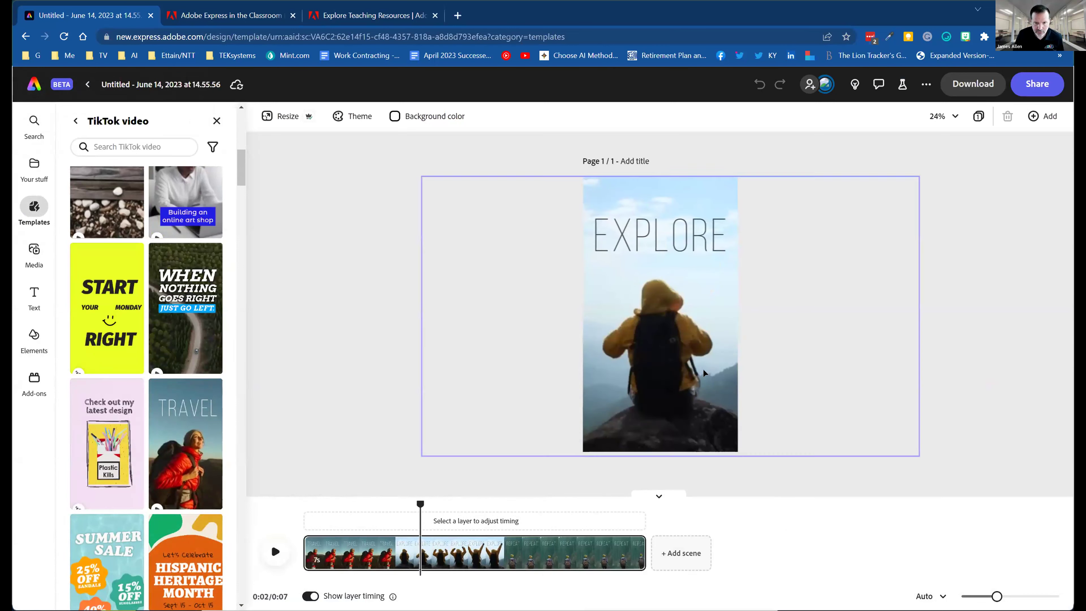
{"action": "left_click_drag", "start_coordinate": [414, 495], "coordinate": [370, 505]}
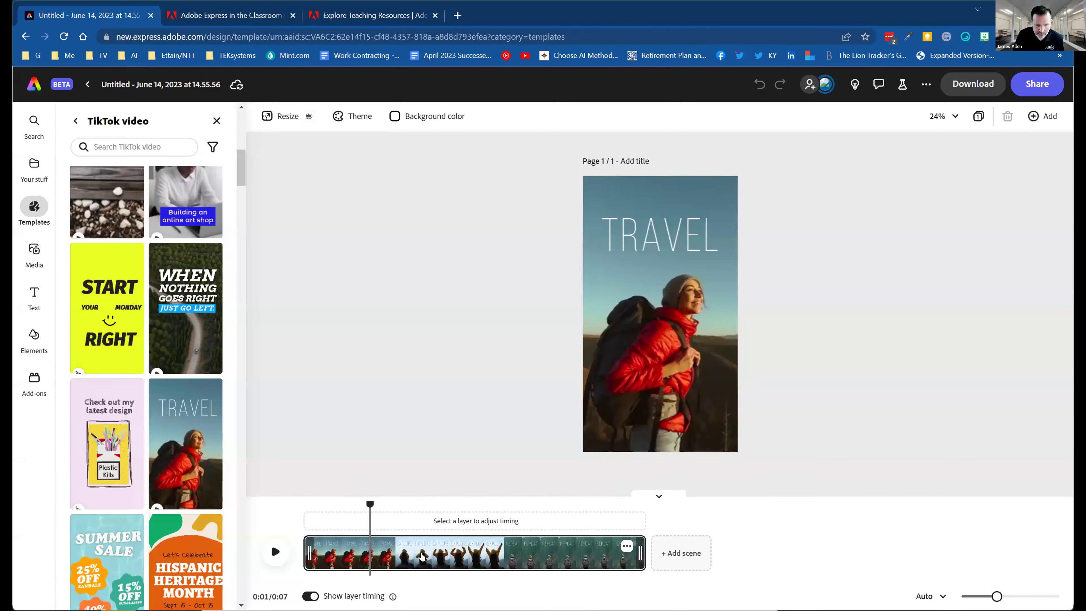
{"action": "left_click", "coordinate": [389, 559]}
{"action": "left_click", "coordinate": [448, 562]}
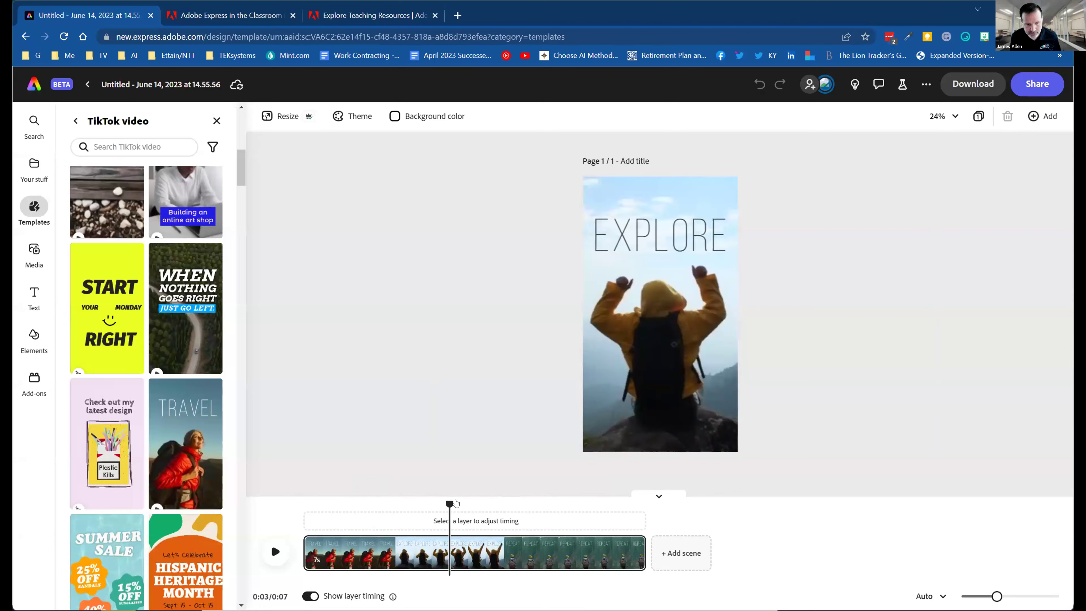
{"action": "left_click_drag", "start_coordinate": [447, 500], "coordinate": [525, 500]}
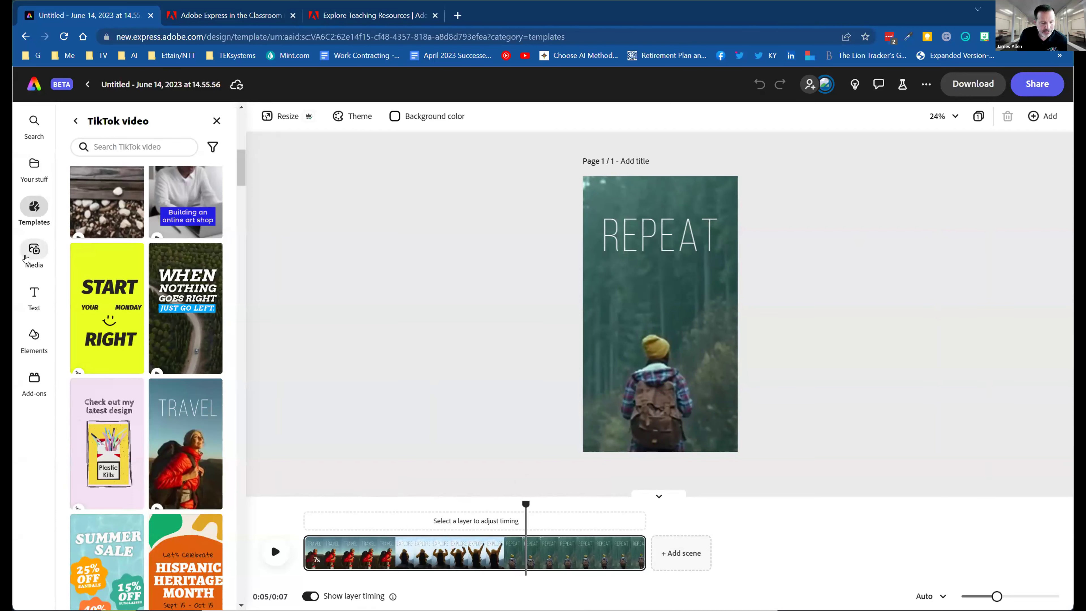
Step: Leave the TikTok project, create a new Instagram square post and start Text to image on its blank page
{"action": "left_click", "coordinate": [88, 84]}
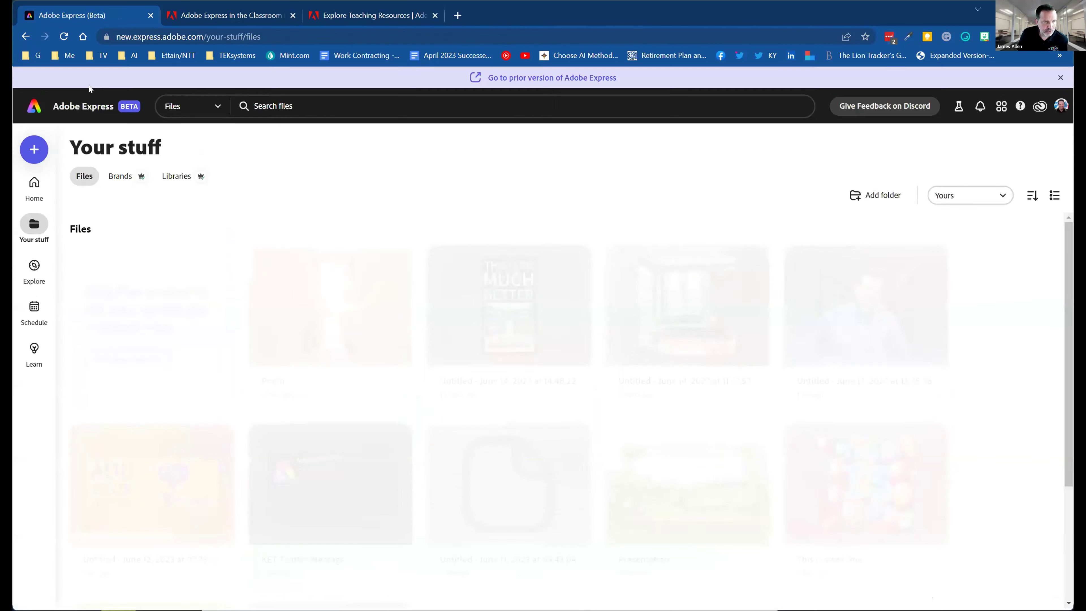
{"action": "left_click", "coordinate": [36, 149]}
{"action": "left_click", "coordinate": [95, 245]}
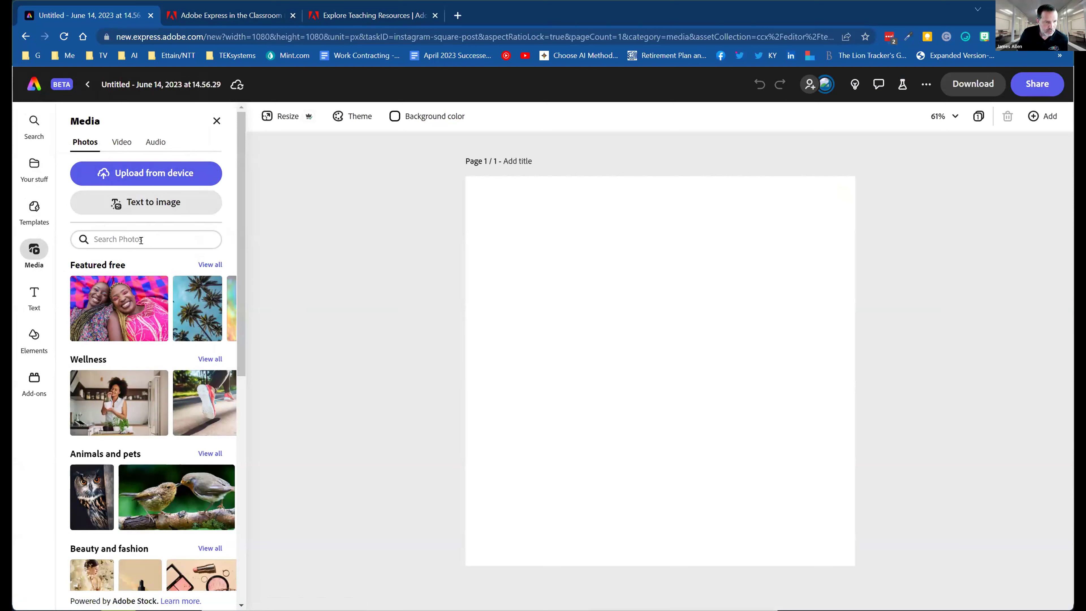
{"action": "left_click", "coordinate": [125, 239]}
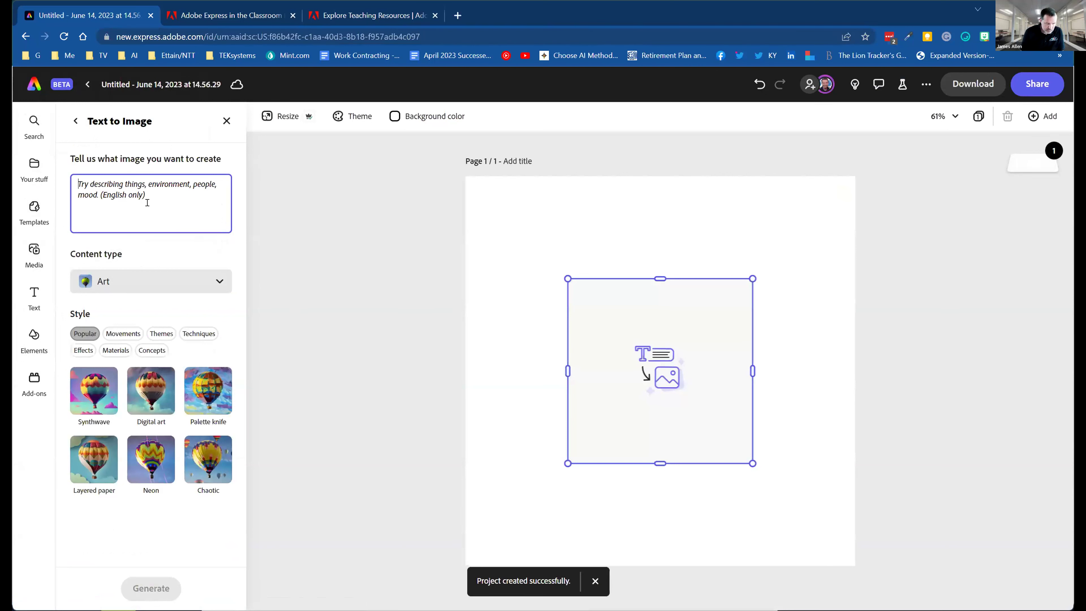
Step: Generate an image from the prompt "laptop with a game on it" and enlarge it to fill most of the page
{"action": "type", "text": "I"}
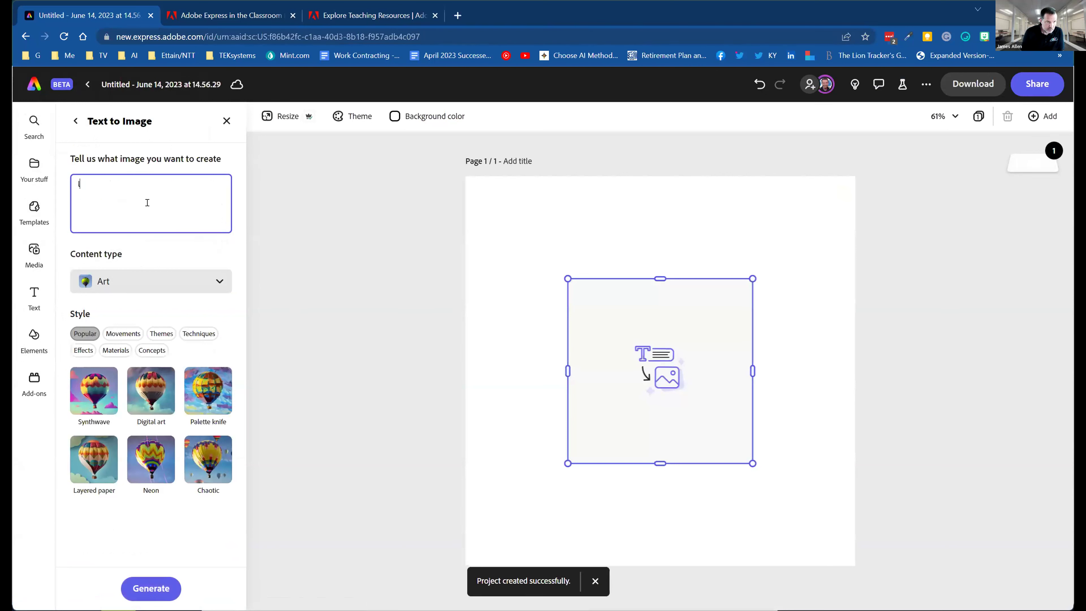
{"action": "type", "text": "aptop with "}
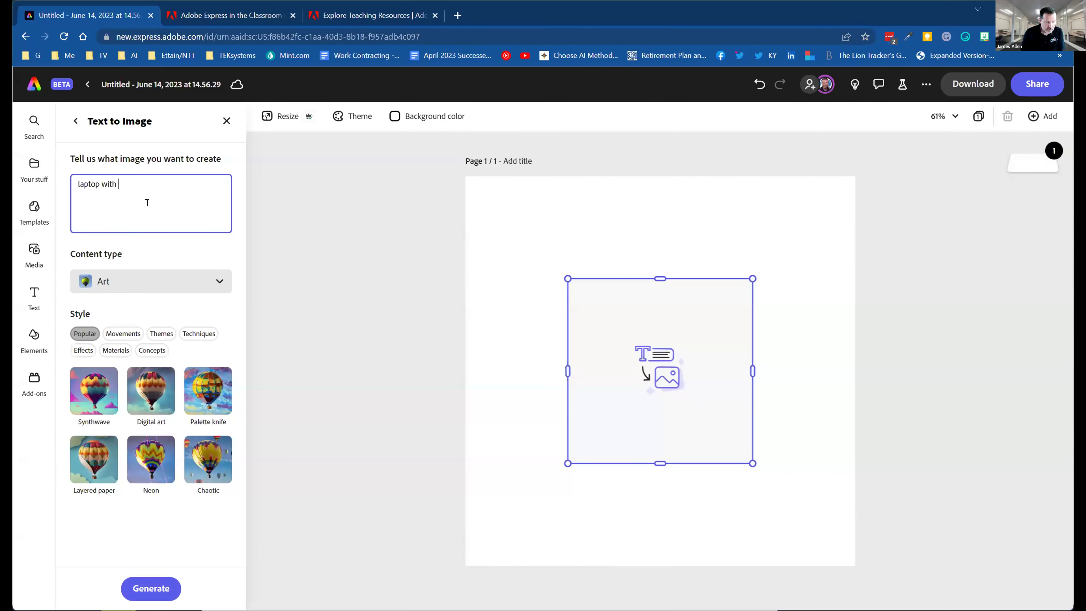
{"action": "type", "text": "a game on it"}
{"action": "key", "text": "Return"}
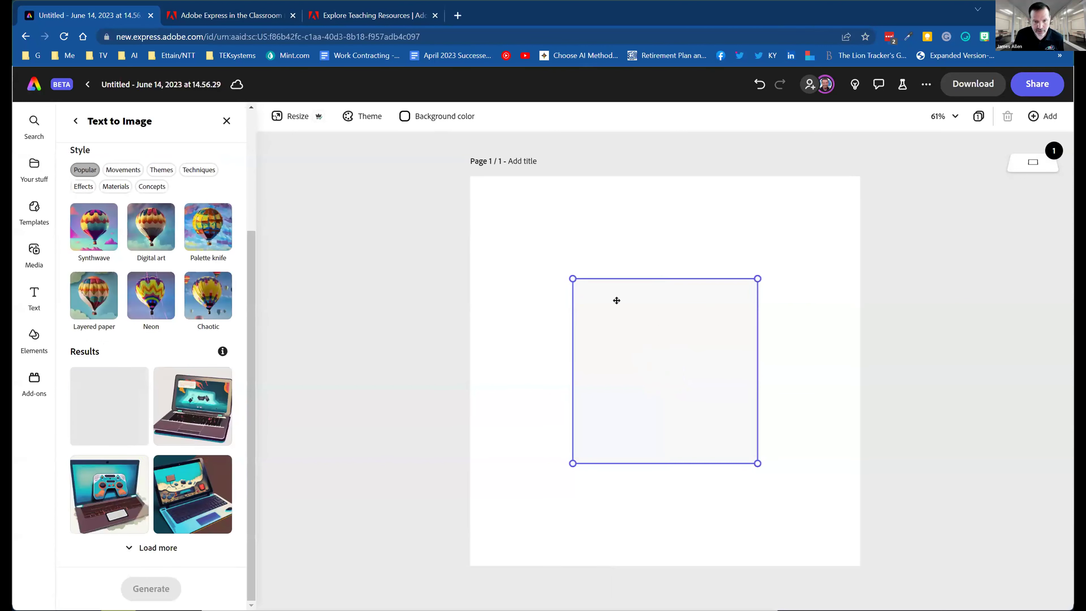
{"action": "left_click_drag", "start_coordinate": [678, 373], "coordinate": [838, 535]}
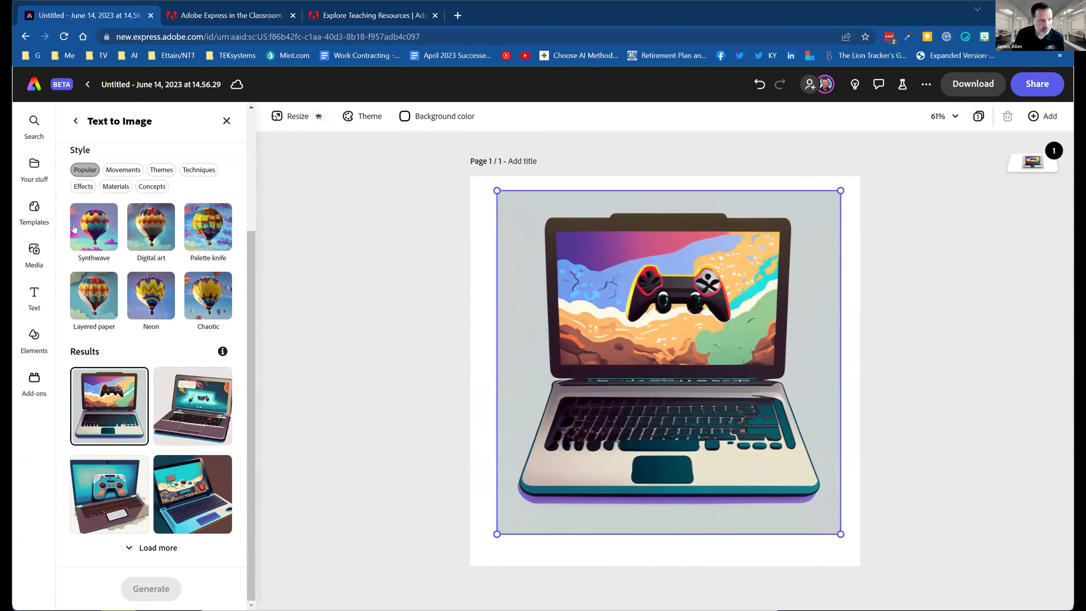
Step: Look through the crop ratios and shapes, the effects and the Text to image settings of the laptop image
{"action": "double_click", "coordinate": [745, 322]}
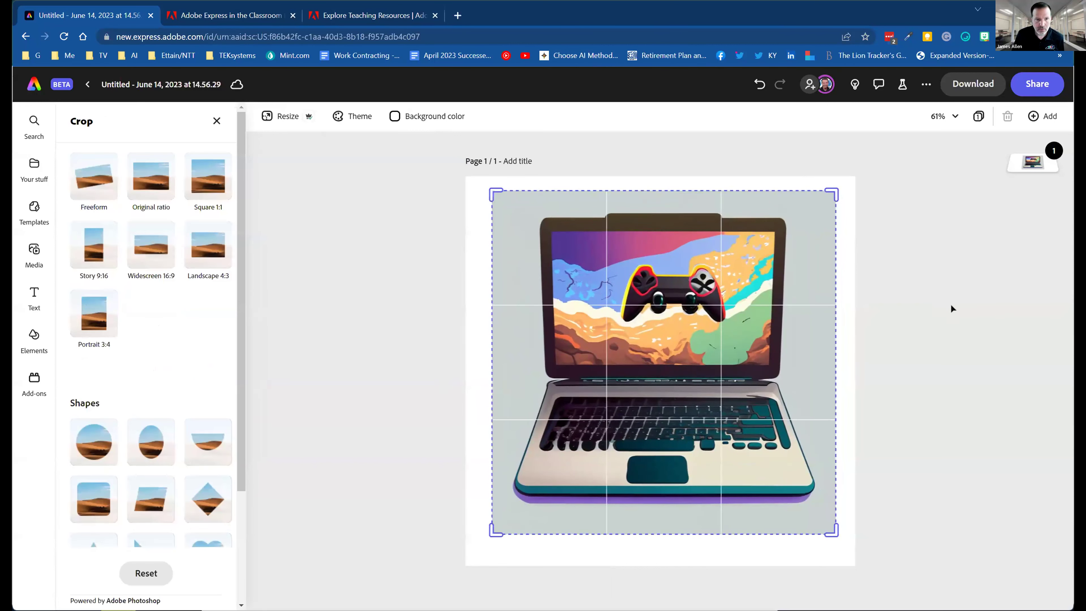
{"action": "scroll", "coordinate": [187, 338], "scroll_direction": "down", "scroll_amount": 2}
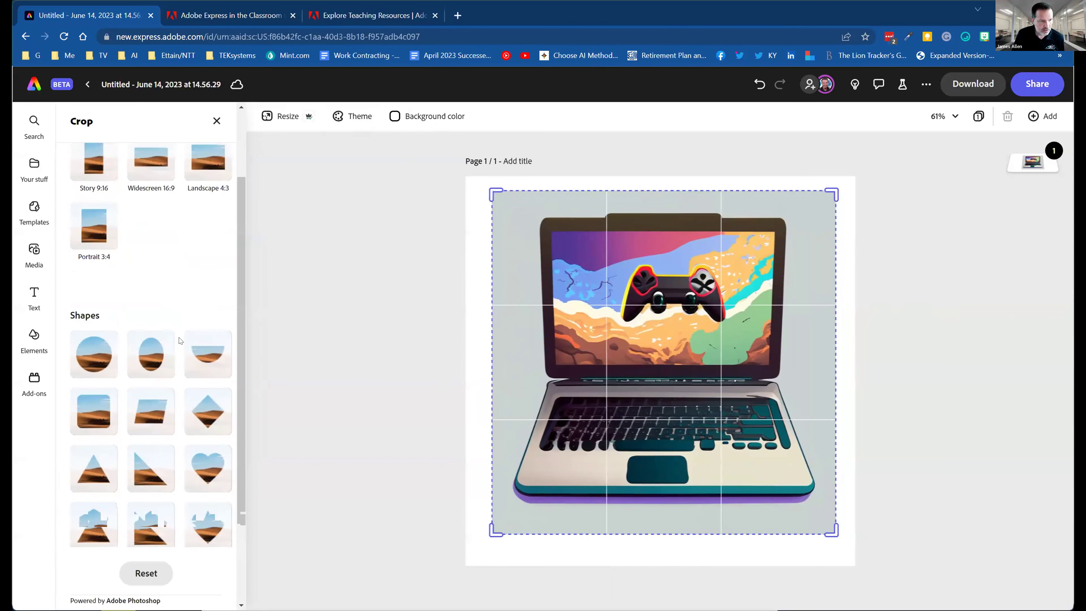
{"action": "scroll", "coordinate": [107, 278], "scroll_direction": "up", "scroll_amount": 2}
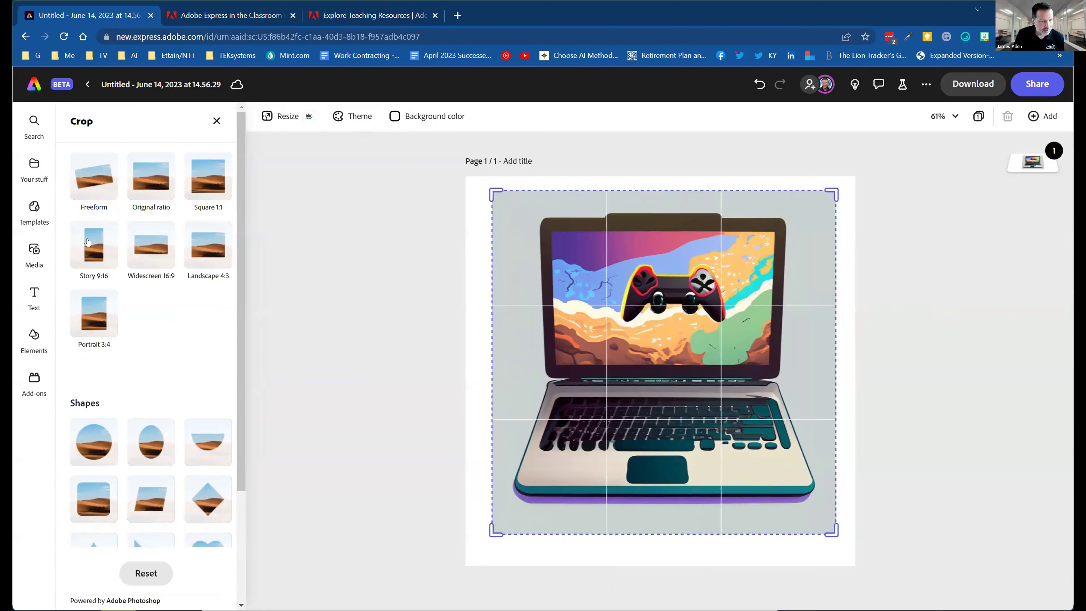
{"action": "left_click", "coordinate": [215, 121]}
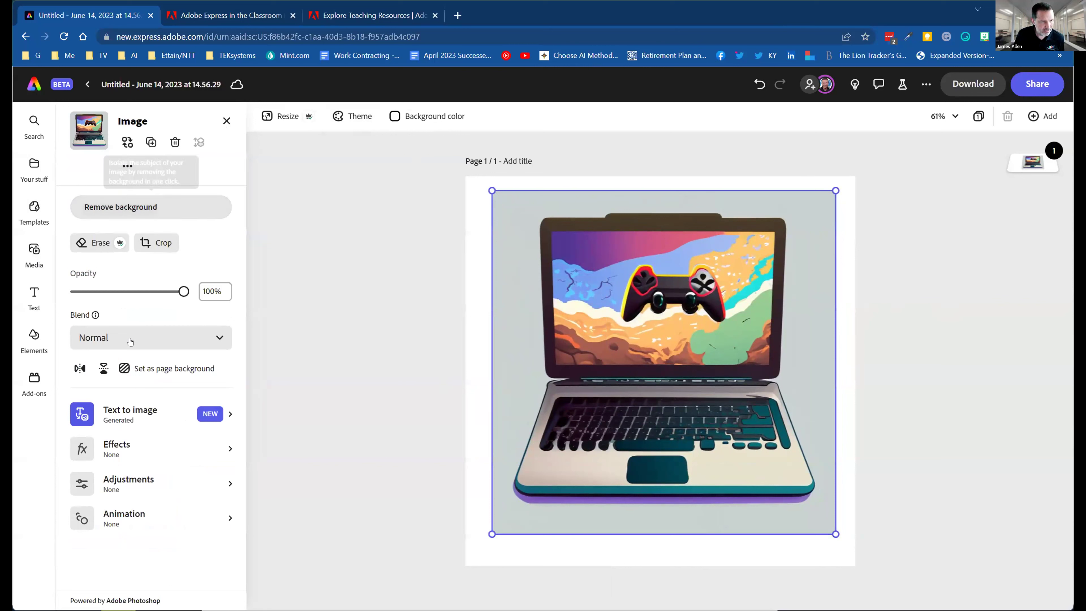
{"action": "left_click", "coordinate": [134, 450]}
{"action": "left_click", "coordinate": [73, 125]}
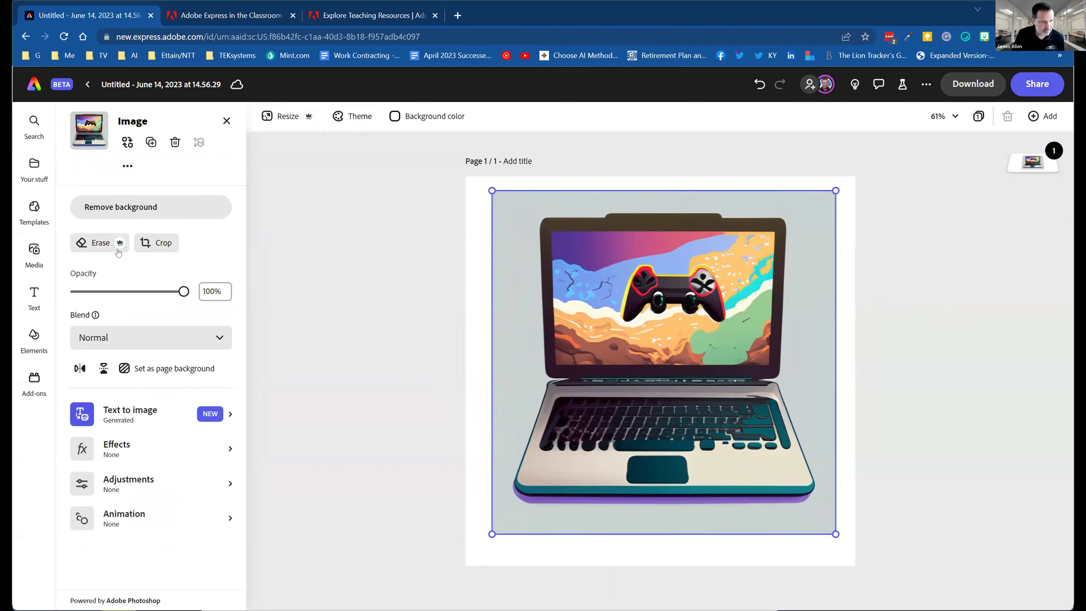
{"action": "left_click", "coordinate": [142, 416]}
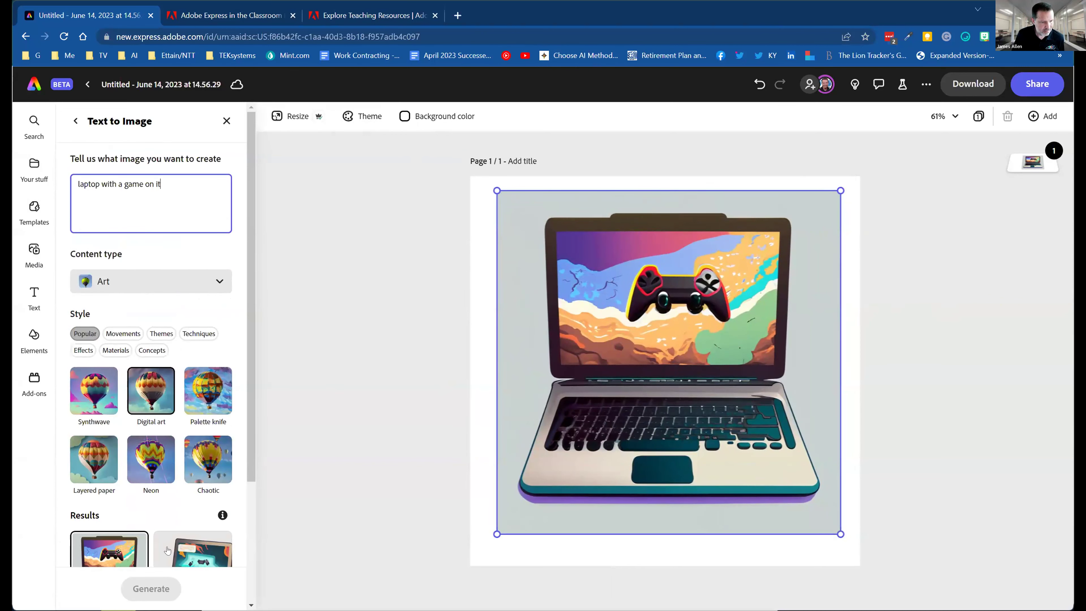
{"action": "scroll", "coordinate": [167, 549], "scroll_direction": "down", "scroll_amount": 5}
{"action": "scroll", "coordinate": [180, 450], "scroll_direction": "up", "scroll_amount": 5}
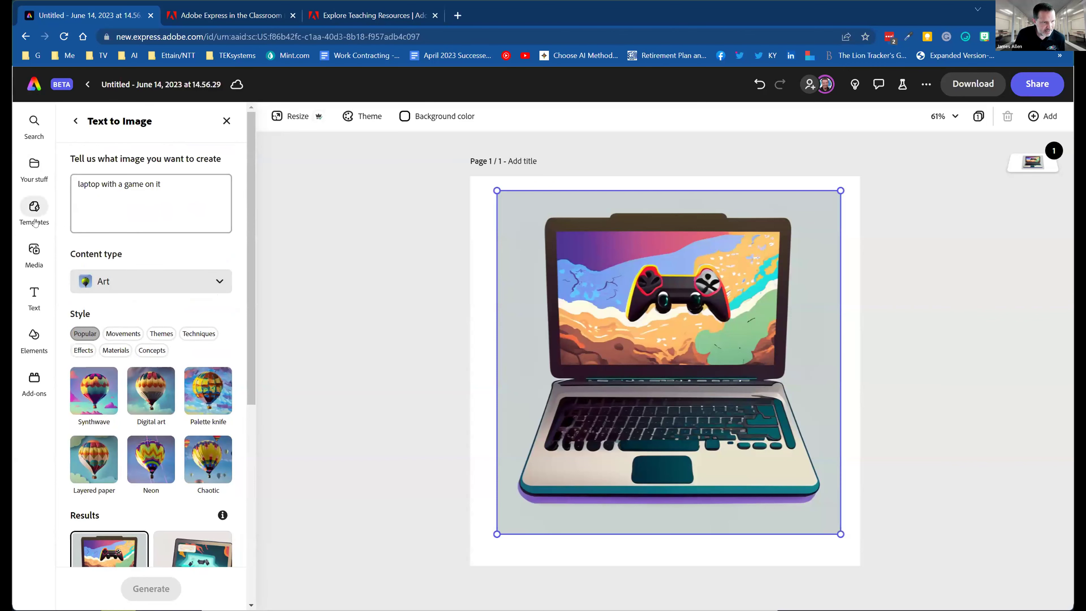
Step: Return to the home page and look through its project types, generative tools, quick actions and featured templates
{"action": "left_click", "coordinate": [36, 82]}
{"action": "scroll", "coordinate": [648, 340], "scroll_direction": "down", "scroll_amount": 5}
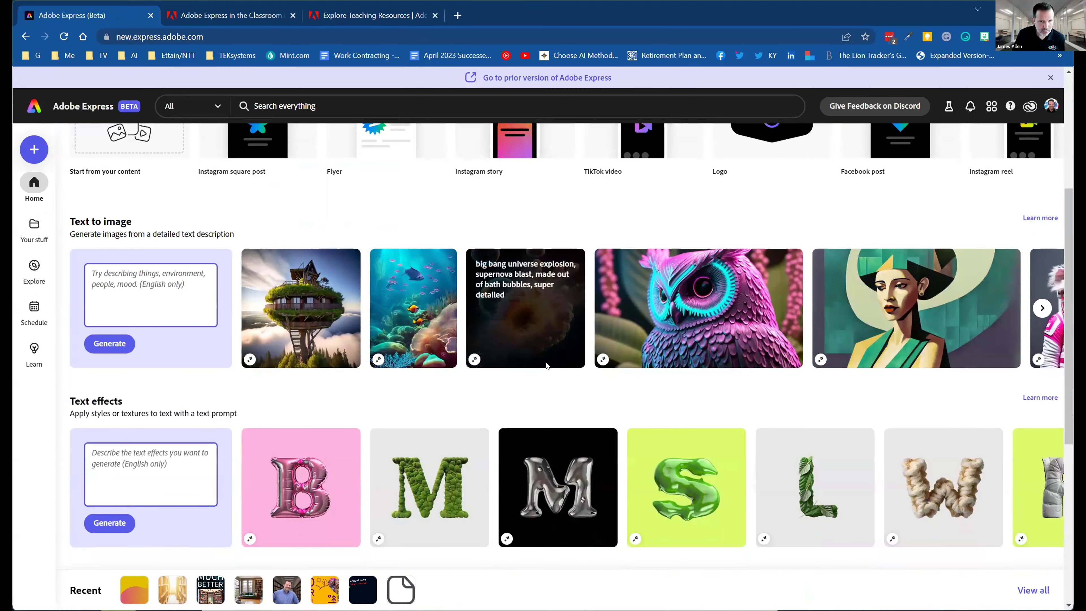
{"action": "scroll", "coordinate": [649, 340], "scroll_direction": "down", "scroll_amount": 4}
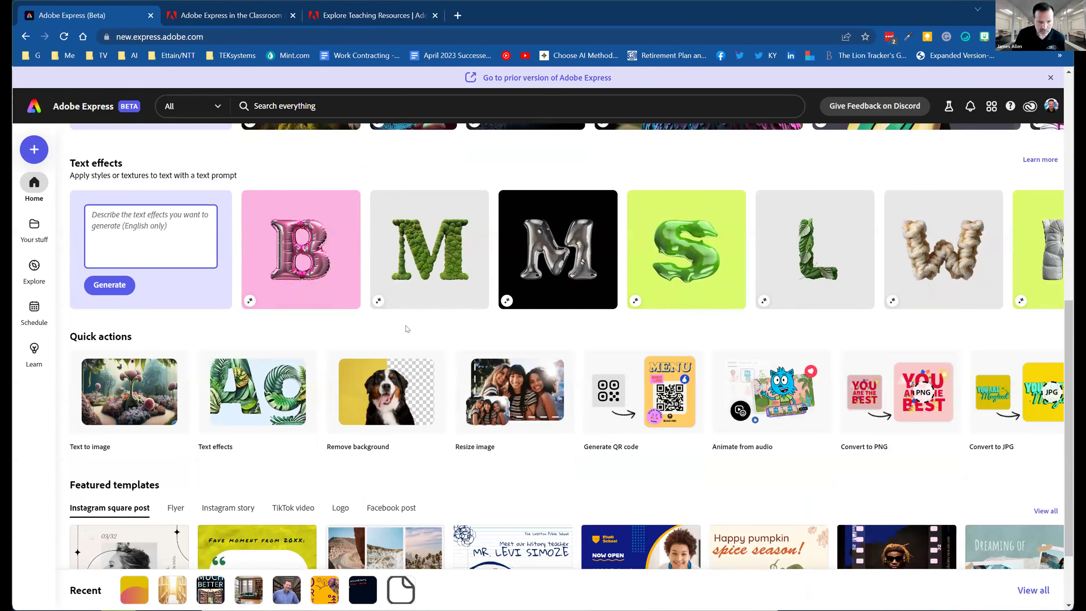
{"action": "scroll", "coordinate": [637, 460], "scroll_direction": "down", "scroll_amount": 1}
{"action": "scroll", "coordinate": [637, 460], "scroll_direction": "down", "scroll_amount": 1}
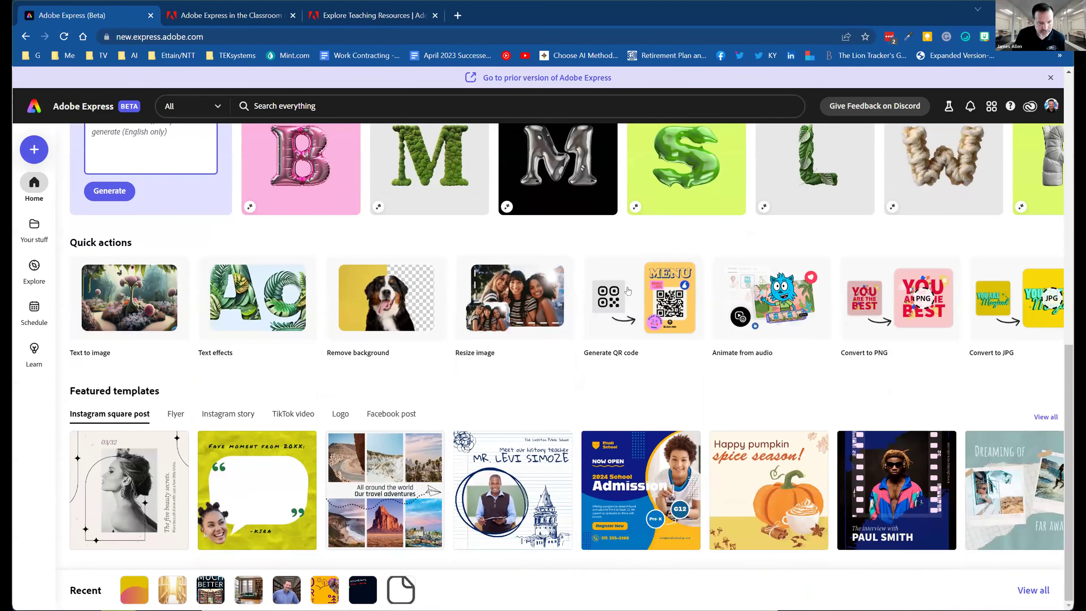
{"action": "scroll", "coordinate": [628, 312], "scroll_direction": "up", "scroll_amount": 8}
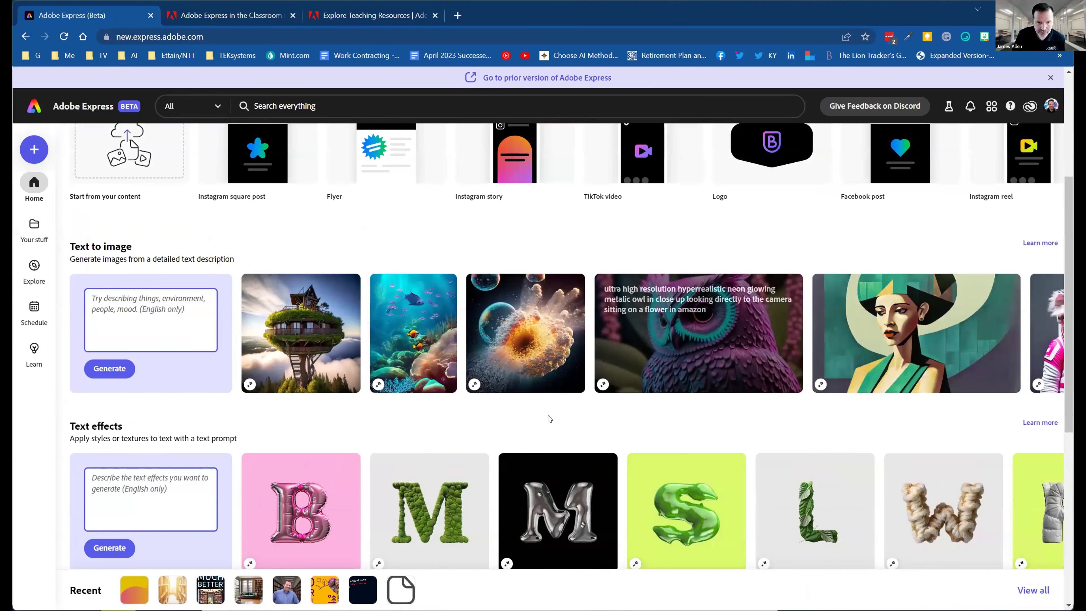
{"action": "scroll", "coordinate": [501, 424], "scroll_direction": "up", "scroll_amount": 4}
{"action": "scroll", "coordinate": [501, 423], "scroll_direction": "up", "scroll_amount": 1}
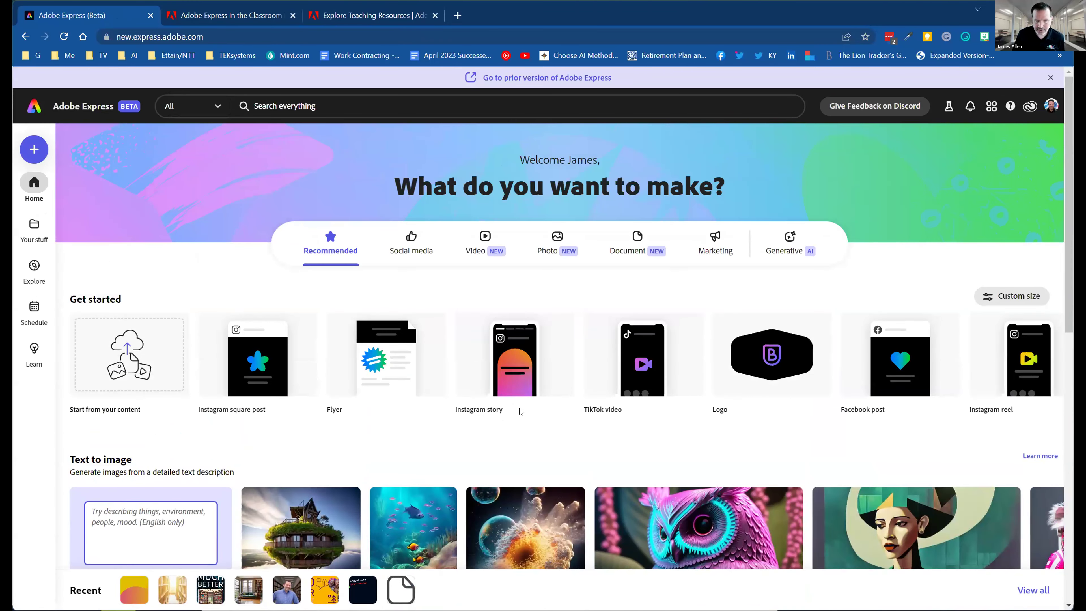
{"action": "scroll", "coordinate": [535, 376], "scroll_direction": "down", "scroll_amount": 2}
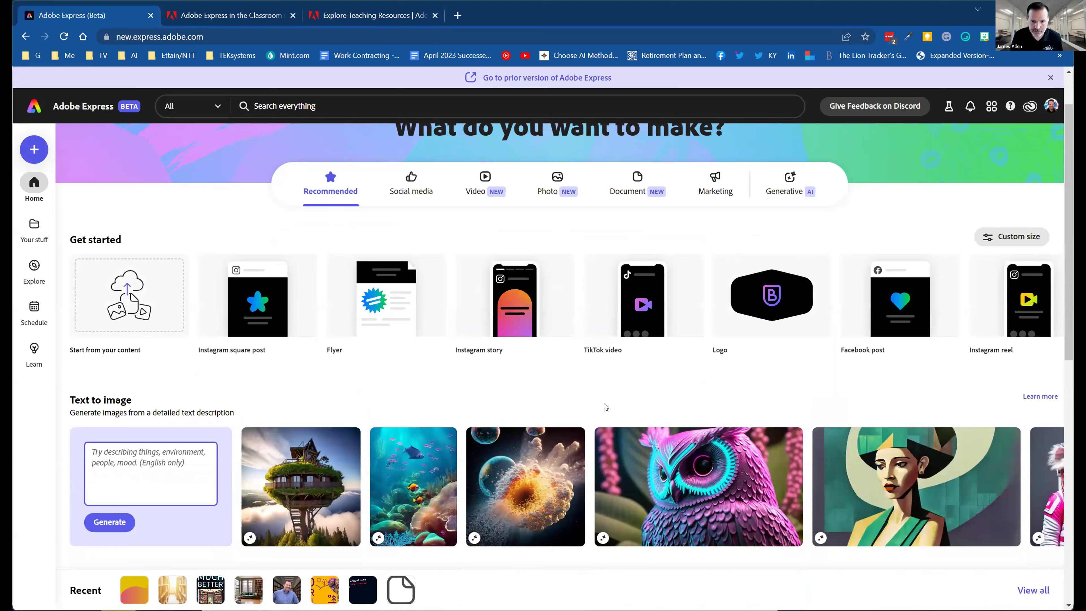
{"action": "scroll", "coordinate": [603, 407], "scroll_direction": "up", "scroll_amount": 2}
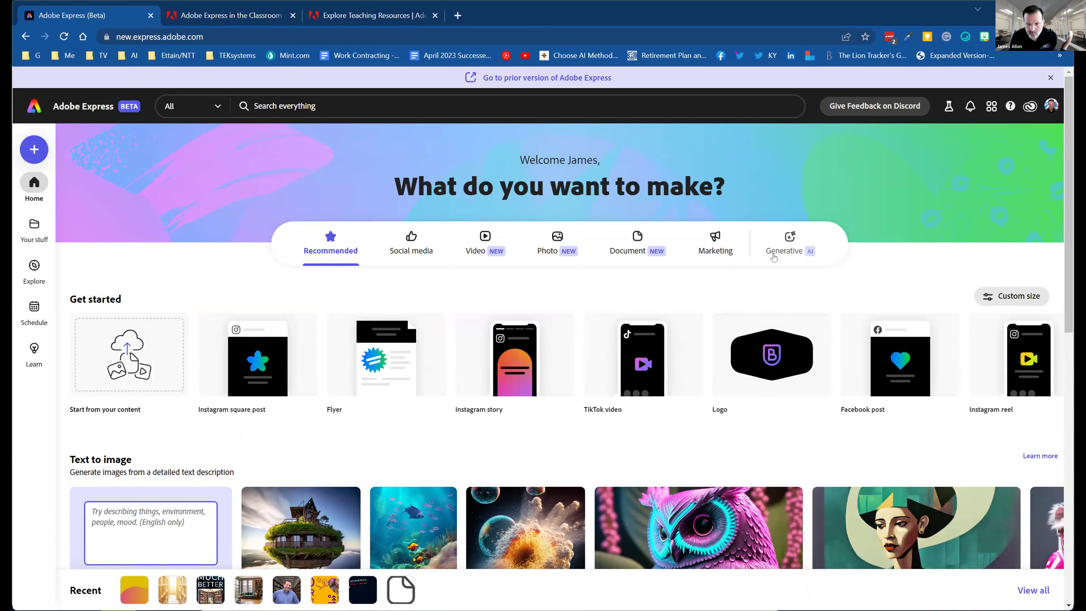
{"action": "scroll", "coordinate": [784, 256], "scroll_direction": "down", "scroll_amount": 1}
{"action": "scroll", "coordinate": [784, 253], "scroll_direction": "down", "scroll_amount": 1}
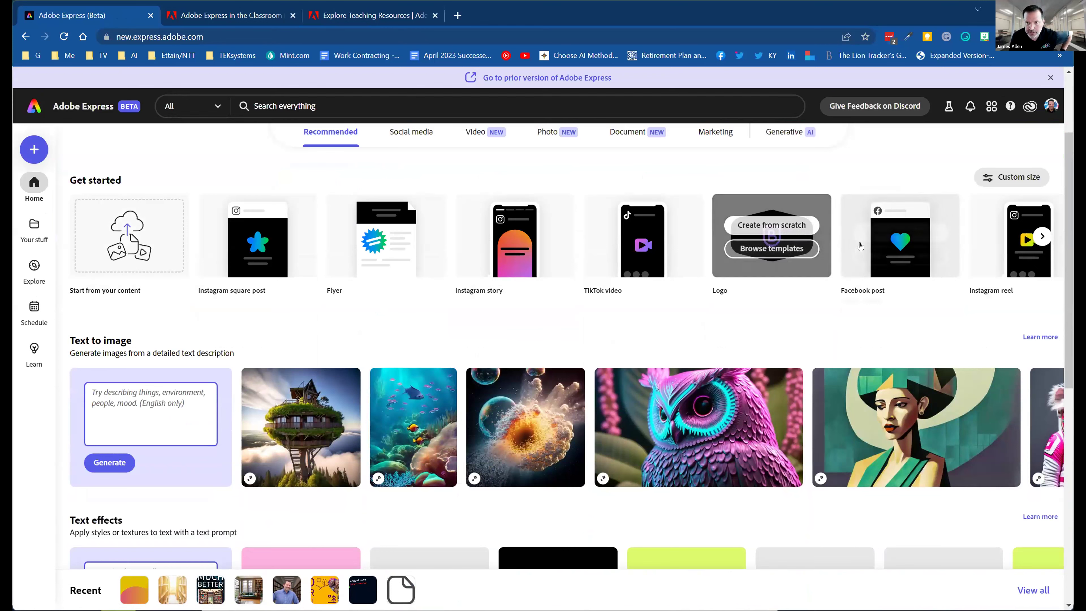
Step: Search the web for "genially education" in a new browser tab and open the Genially education page
{"action": "left_click", "coordinate": [458, 16]}
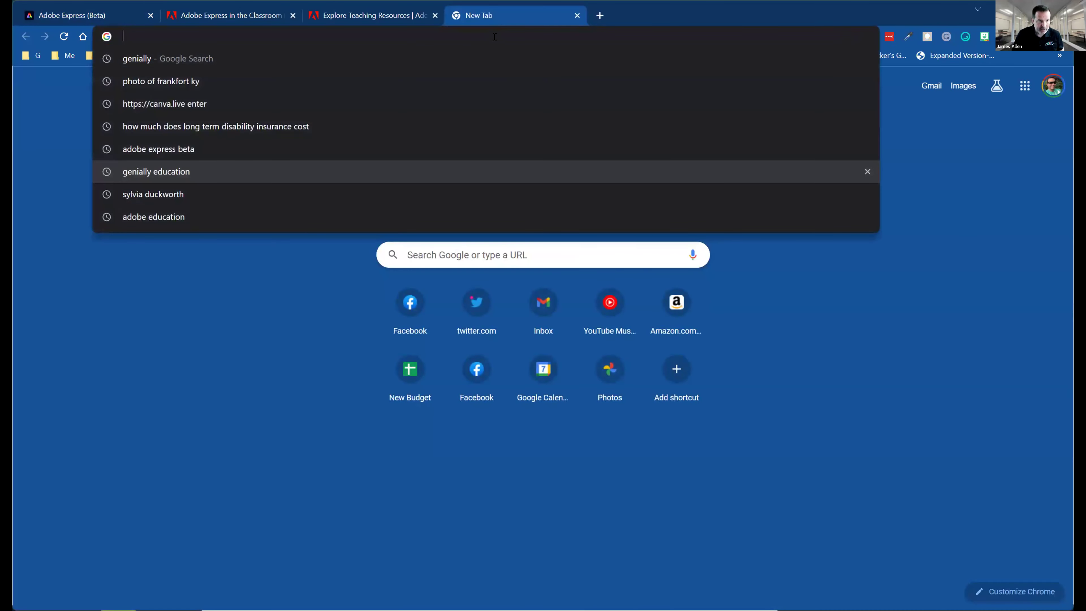
{"action": "type", "text": "genial"}
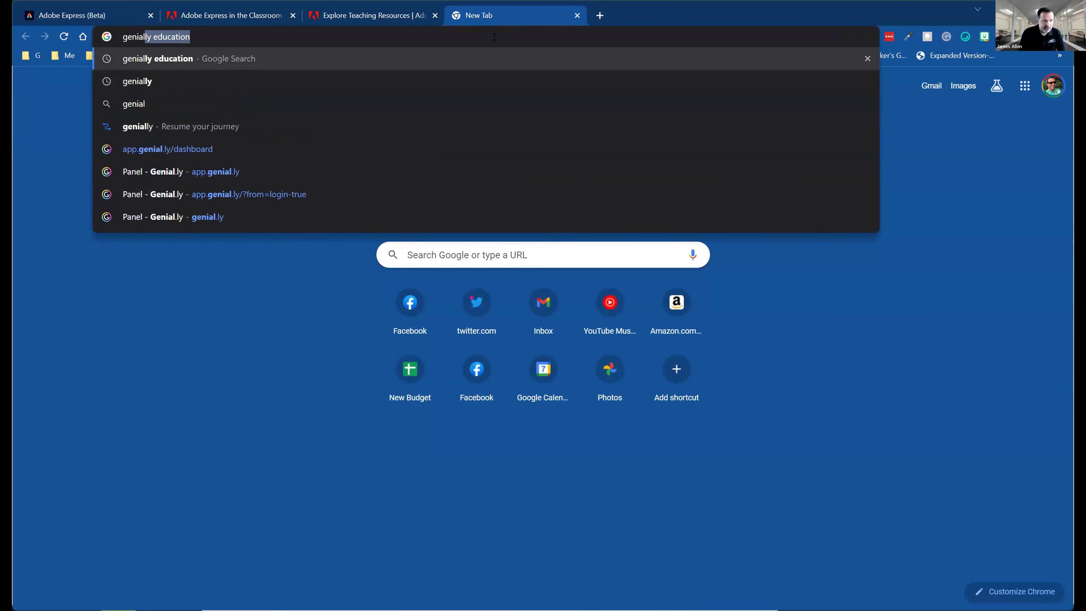
{"action": "type", "text": "ly education"}
{"action": "key", "text": "Return"}
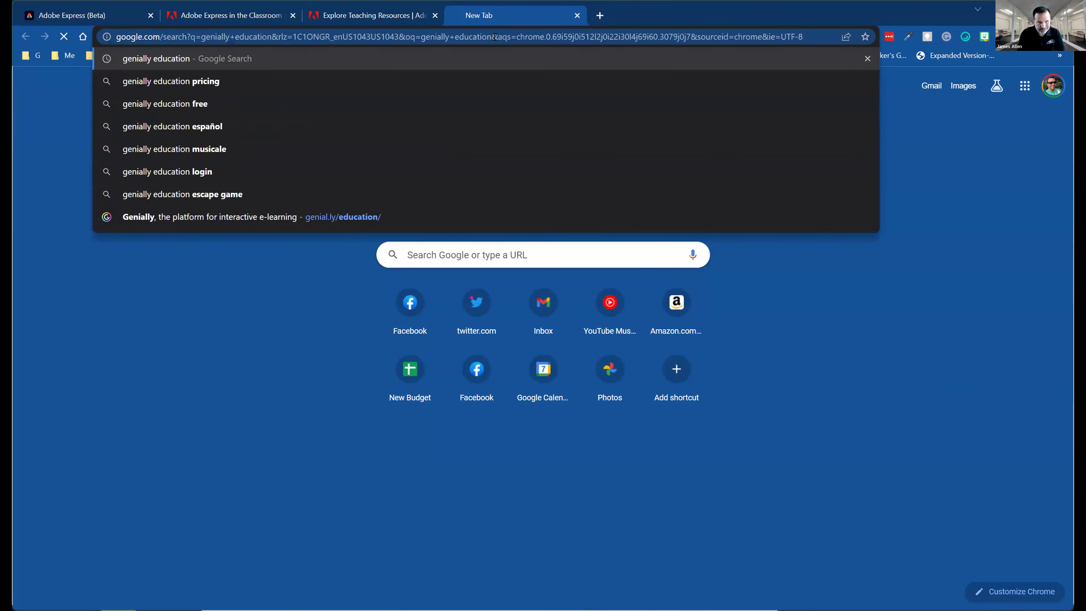
{"action": "left_click", "coordinate": [236, 185]}
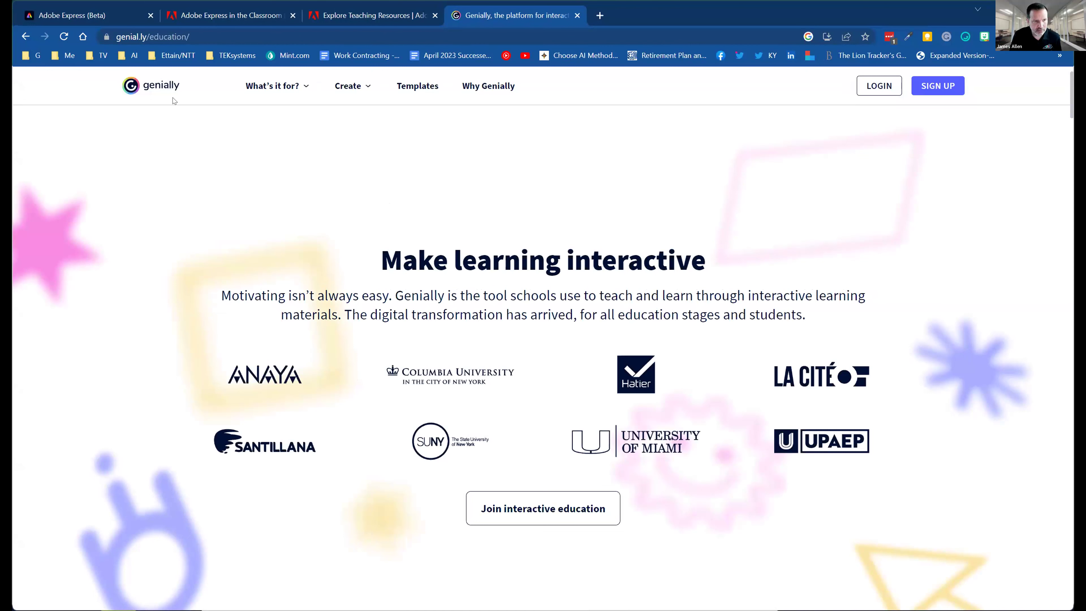
Step: Select the web address of the Genially education page and switch to the other window
{"action": "left_click", "coordinate": [167, 38]}
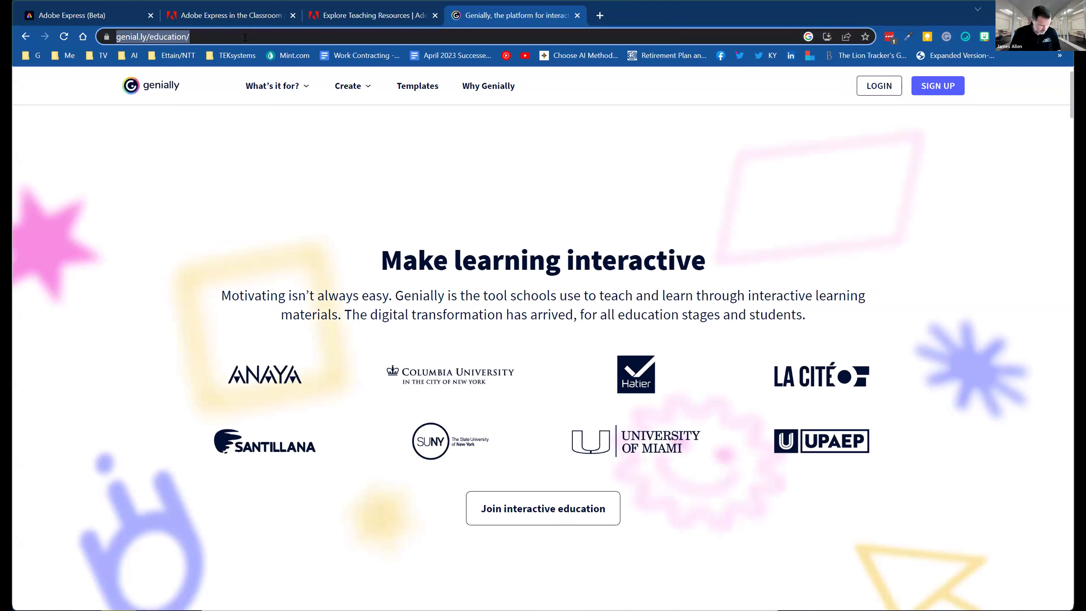
{"action": "key", "text": "alt+Tab"}
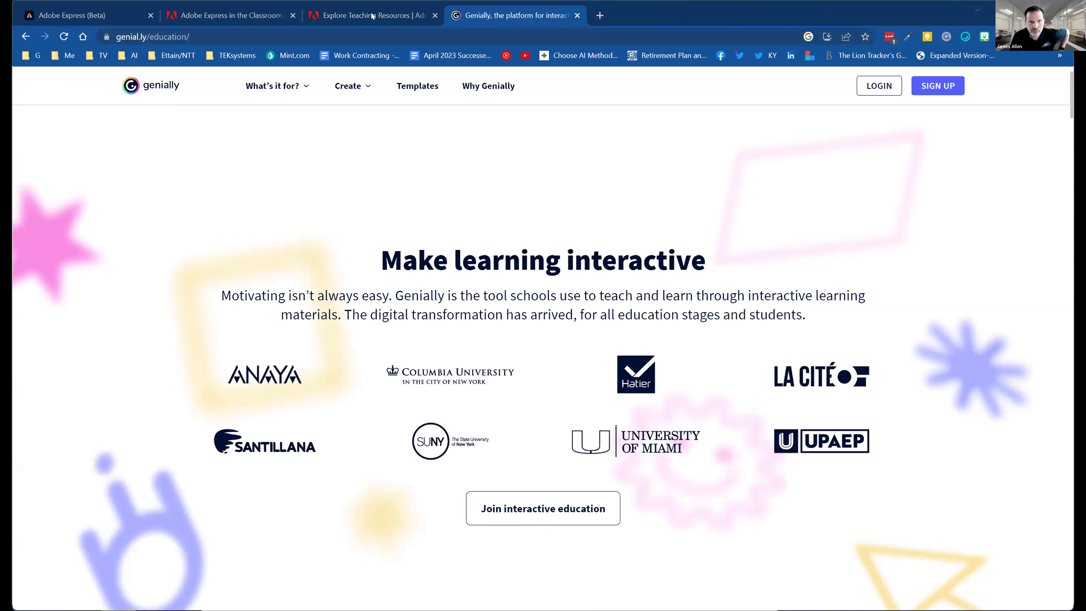
Step: View the Adobe Express in the Classroom course page and return to the Adobe Express home page
{"action": "left_click", "coordinate": [237, 15]}
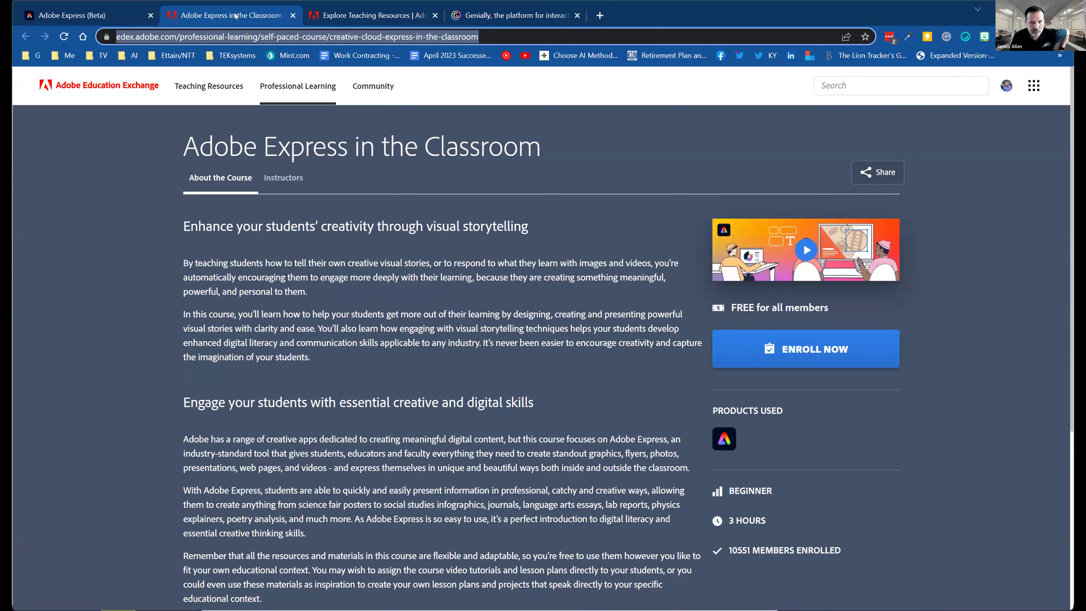
{"action": "left_click", "coordinate": [113, 18]}
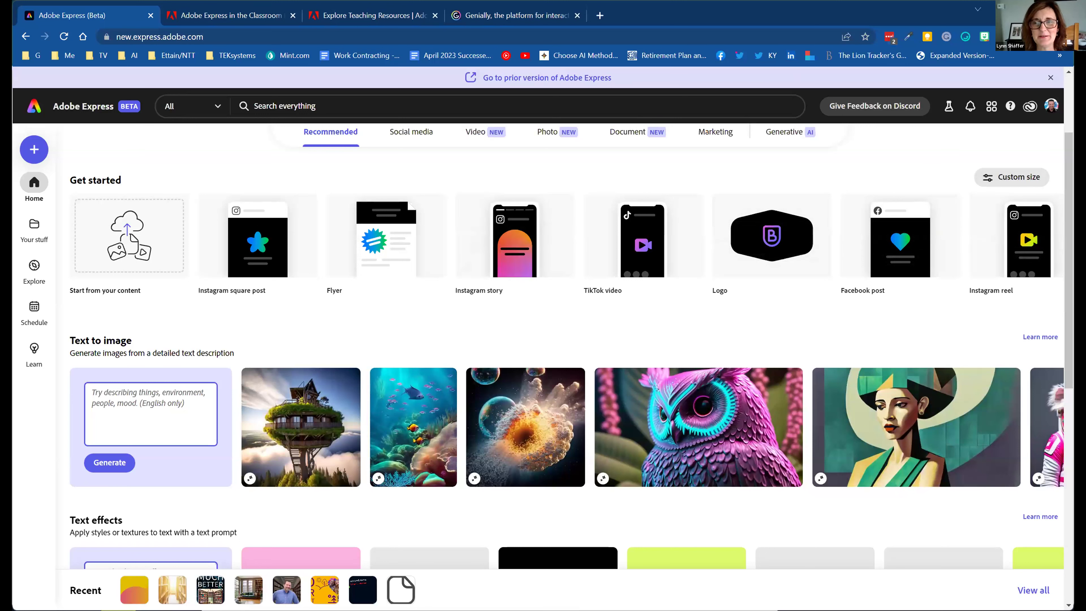
{"action": "mouse_move", "coordinate": [570, 216]}
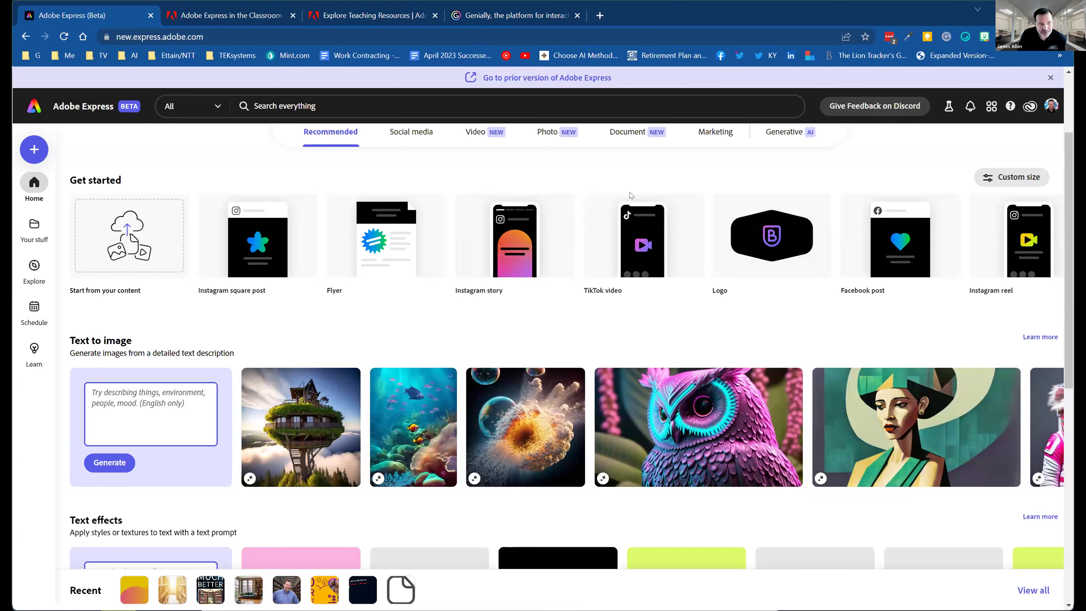
{"action": "mouse_move", "coordinate": [631, 197]}
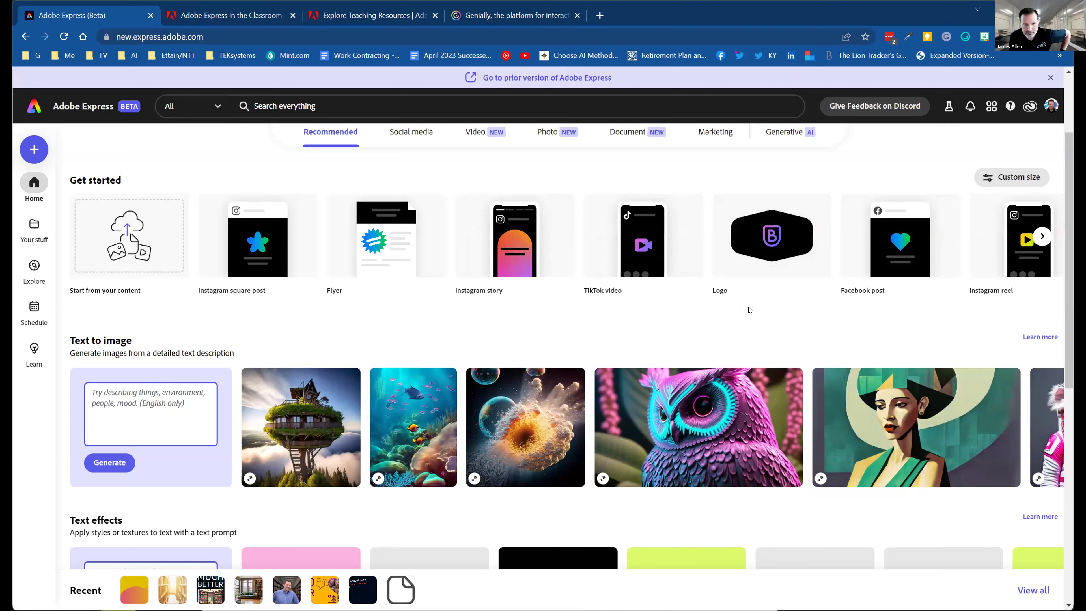
{"action": "mouse_move", "coordinate": [751, 308]}
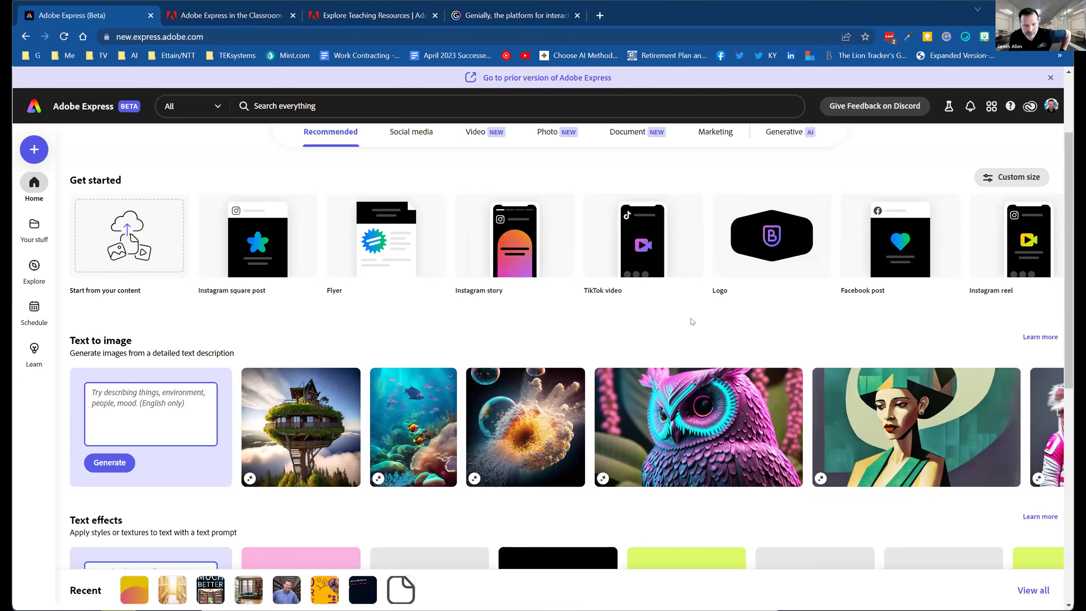